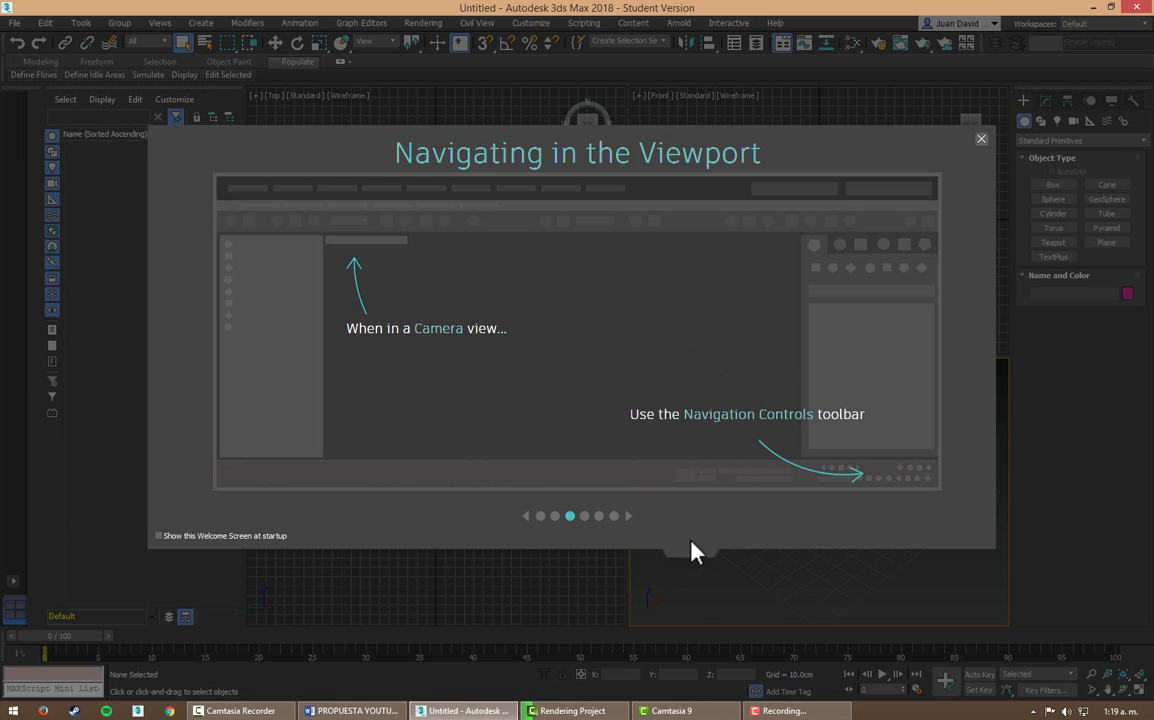
# Step: Close the welcome screen and draw a teapot at the centre of the grid
pyautogui.click(981, 140)
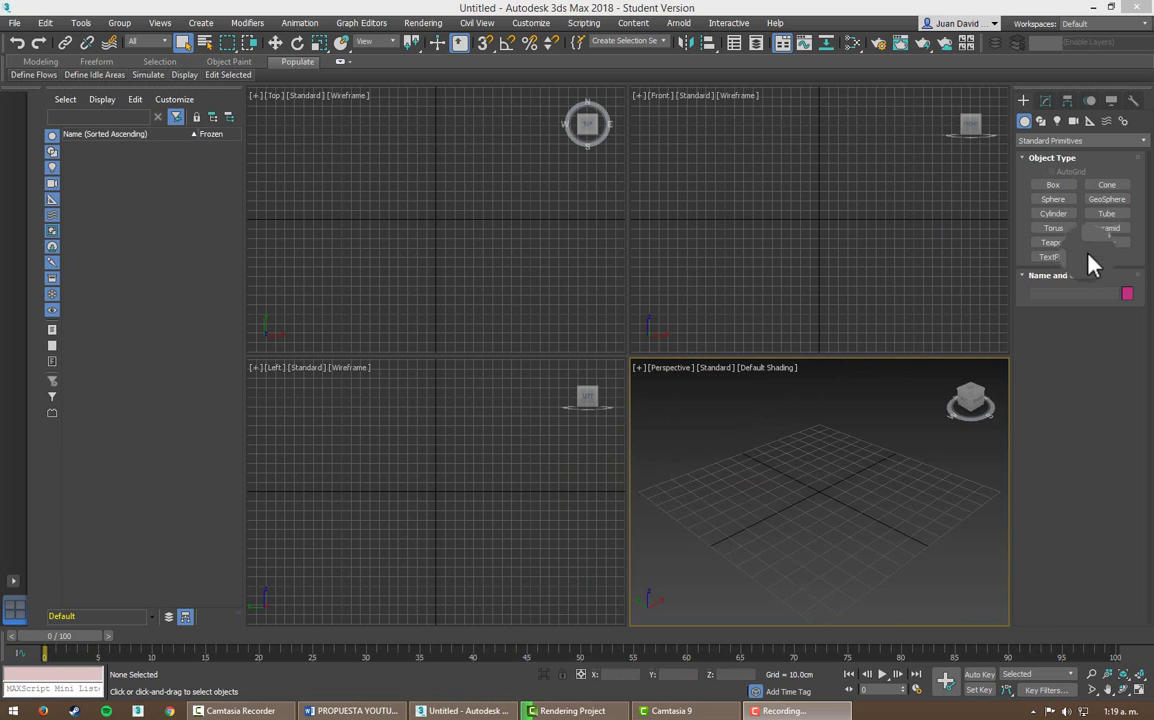
pyautogui.click(1056, 246)
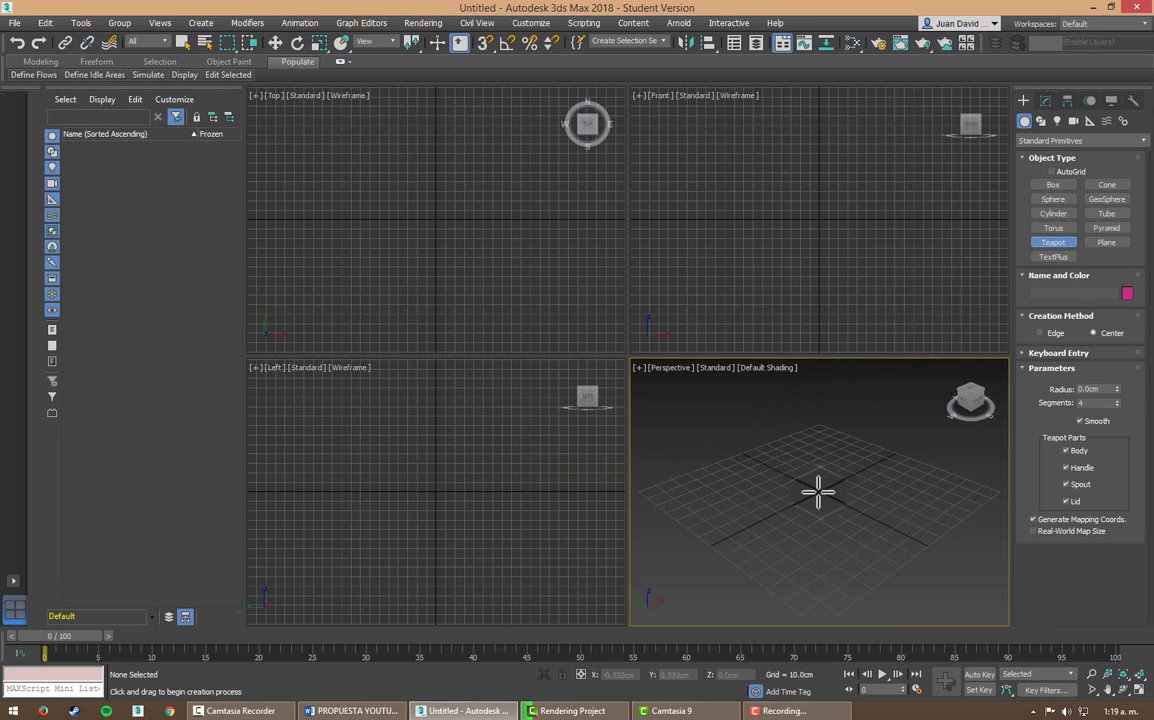
pyautogui.moveTo(819, 488)
pyautogui.mouseDown()
pyautogui.moveTo(818, 460)
pyautogui.moveTo(819, 471)
pyautogui.mouseUp()
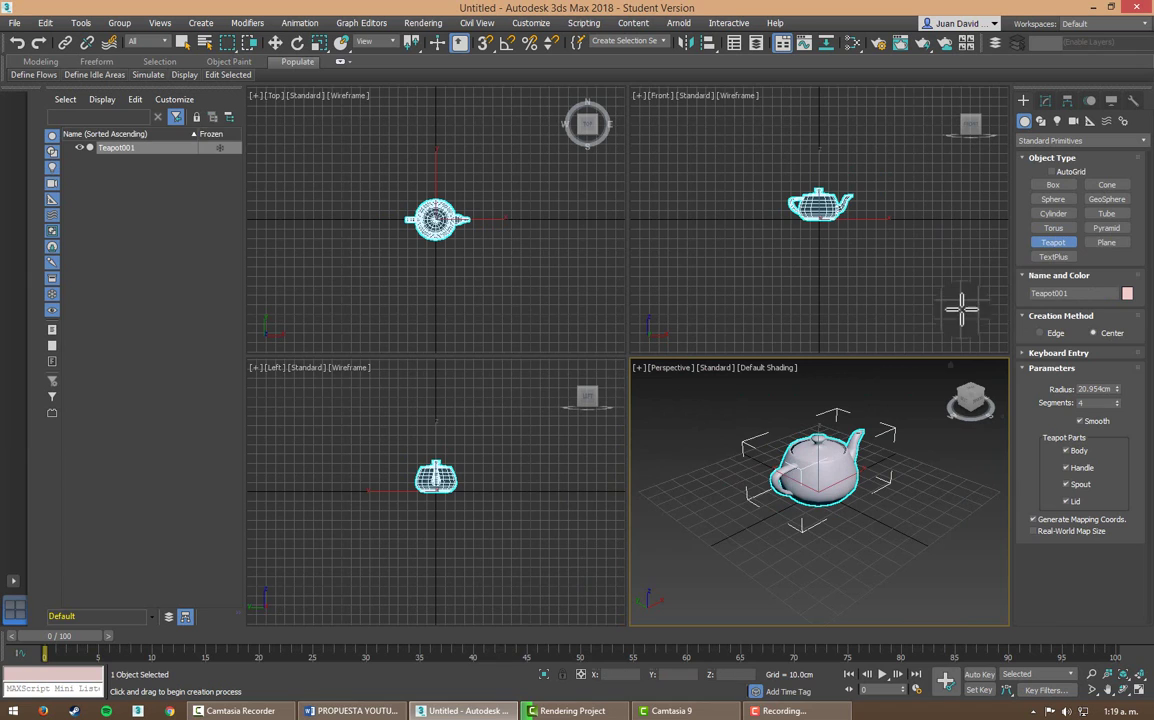
# Step: Draw a tall box beside the teapot and exit box creation
pyautogui.click(1043, 185)
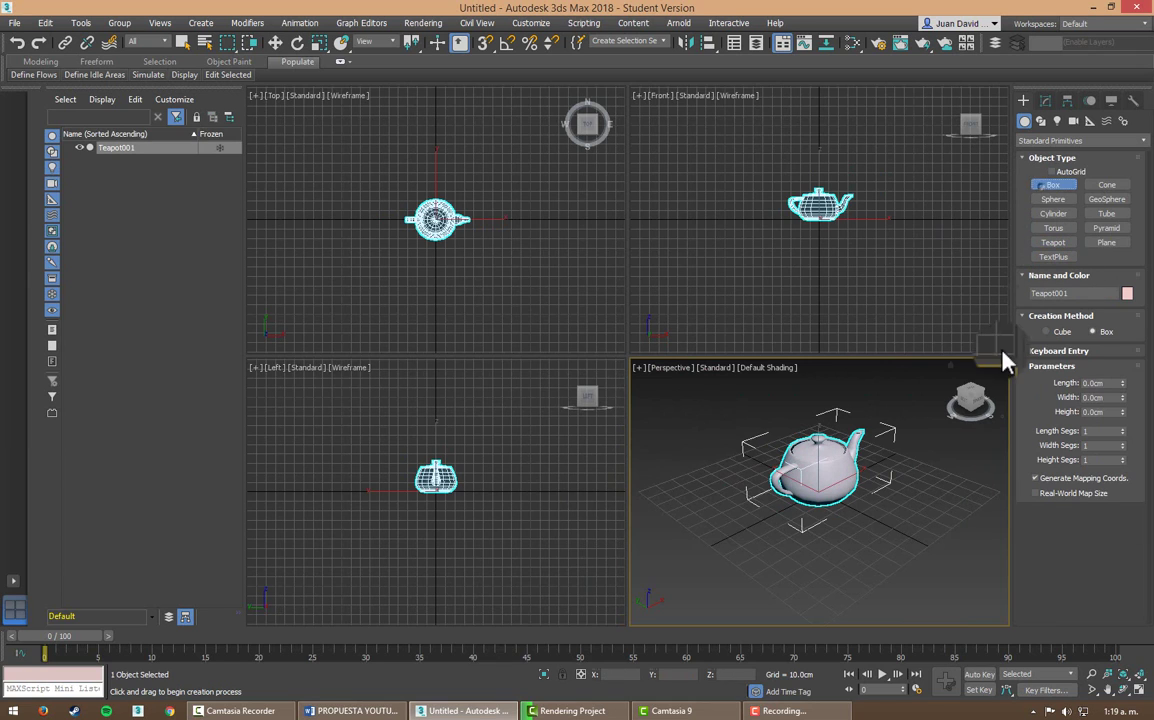
pyautogui.moveTo(889, 497); pyautogui.dragTo(884, 587)
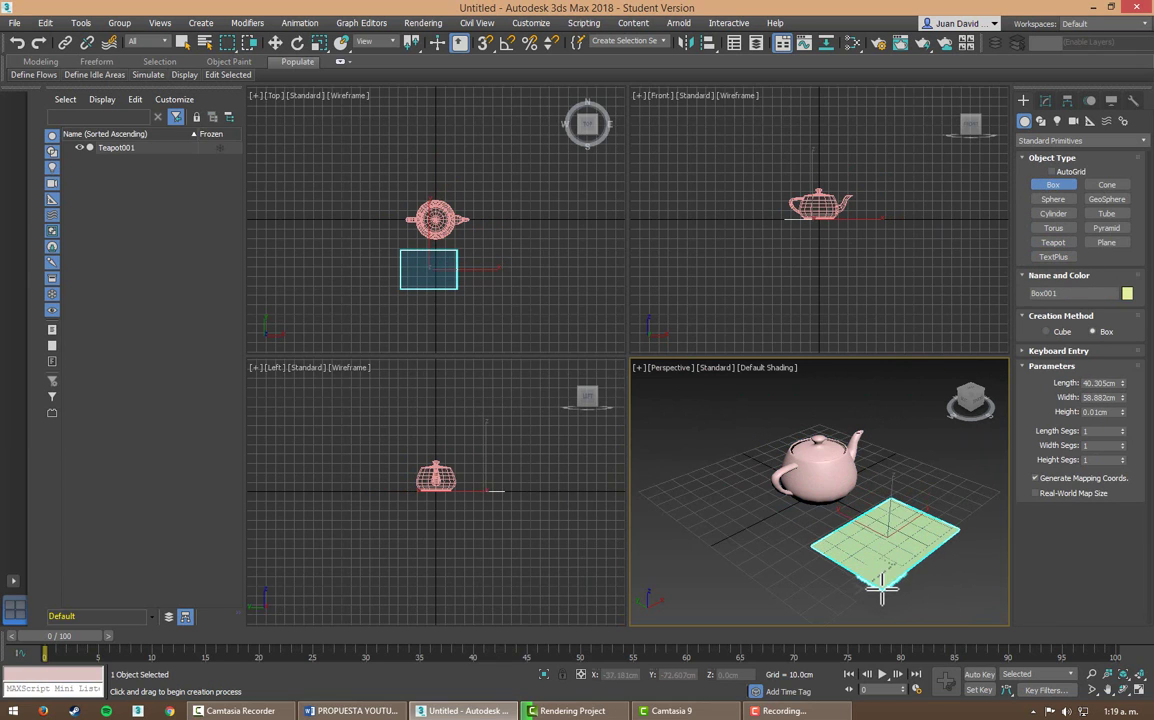
pyautogui.click(889, 493)
pyautogui.rightClick(920, 532)
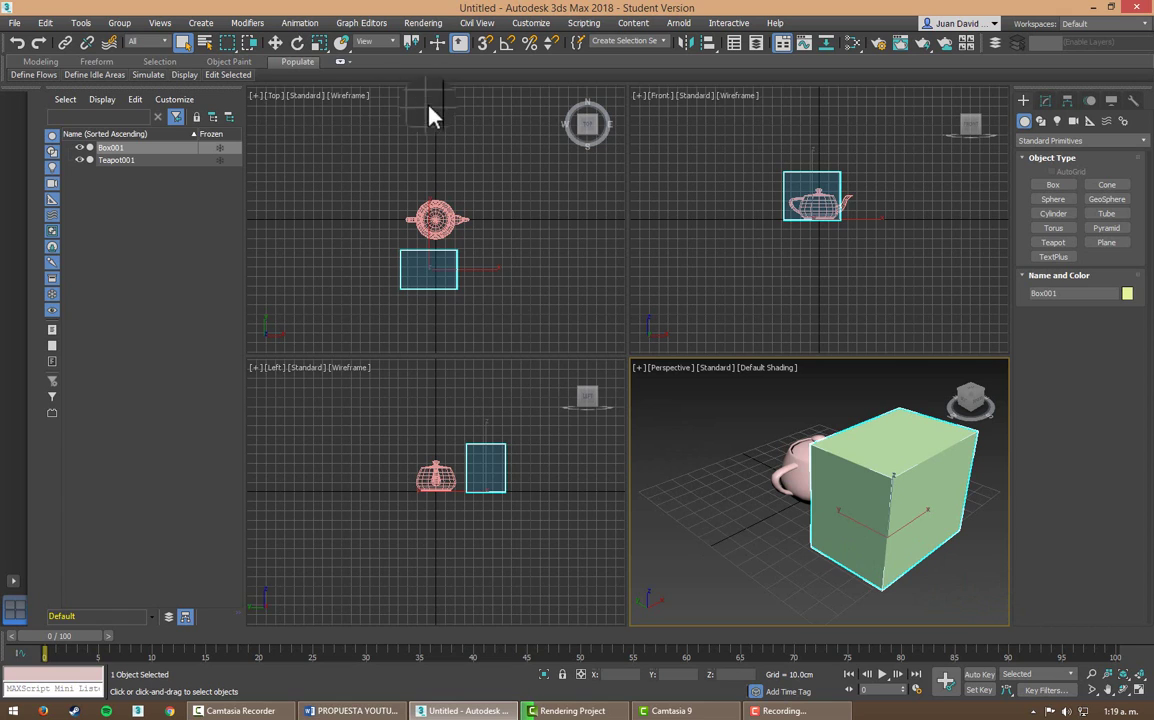
pyautogui.rightClick(278, 107)
pyautogui.click(675, 222)
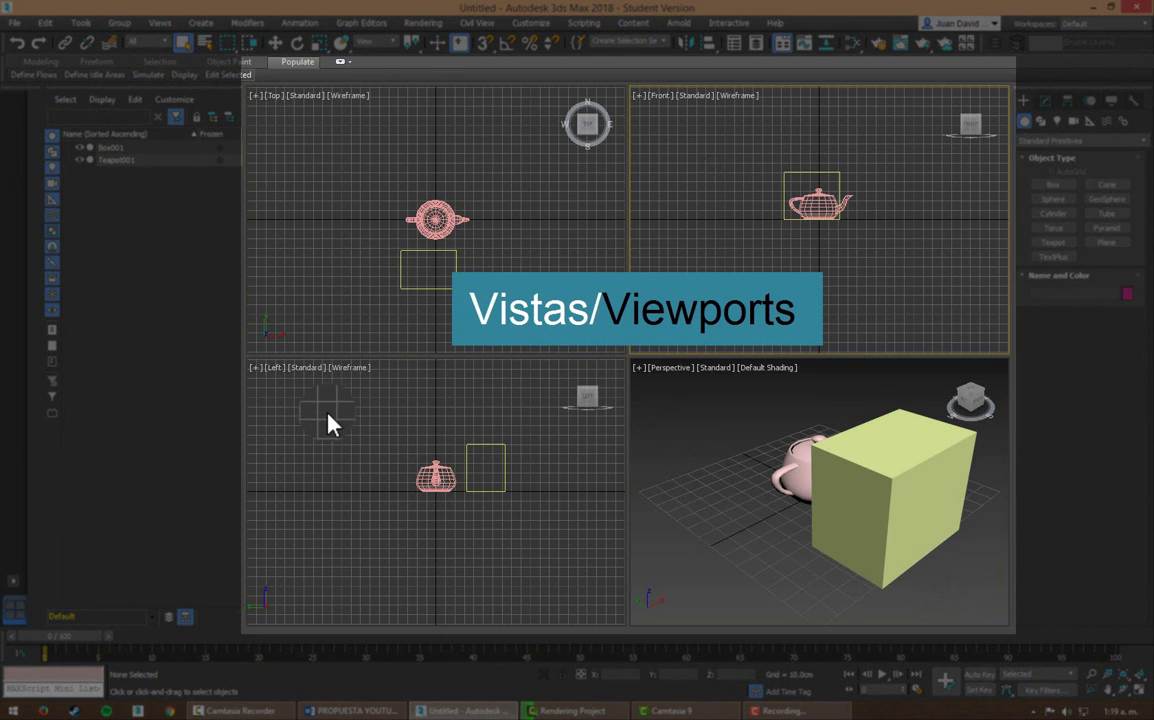
pyautogui.click(451, 149)
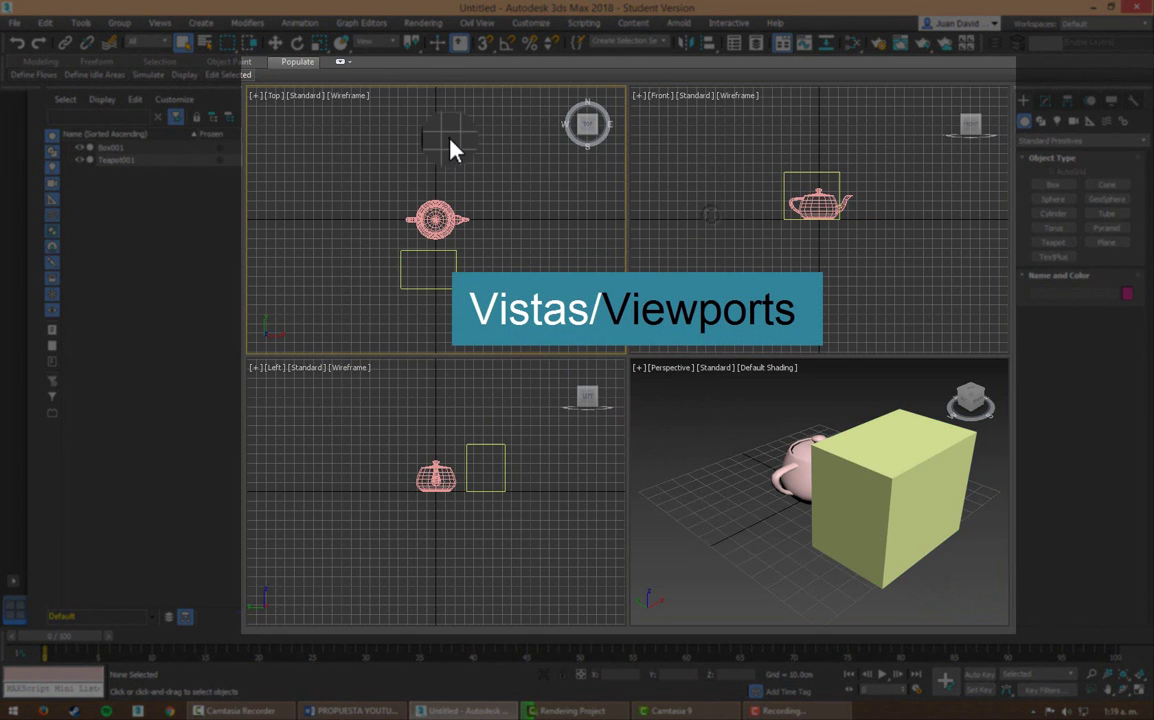
pyautogui.click(374, 437)
pyautogui.click(690, 432)
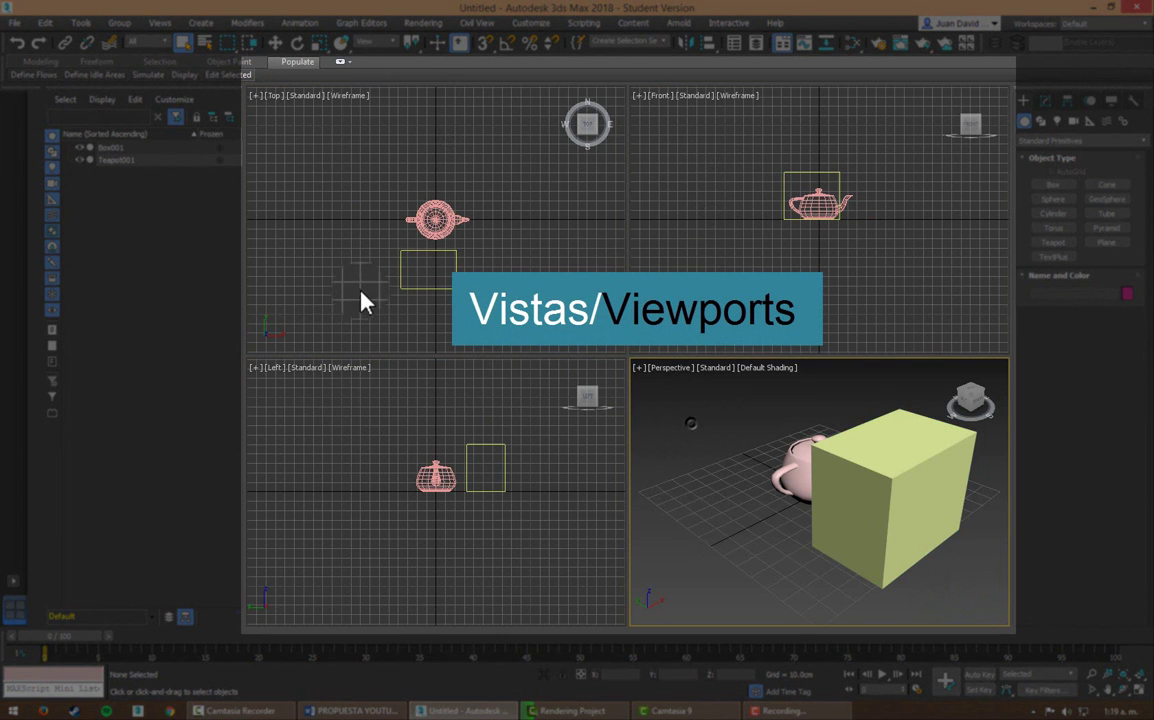
pyautogui.click(285, 120)
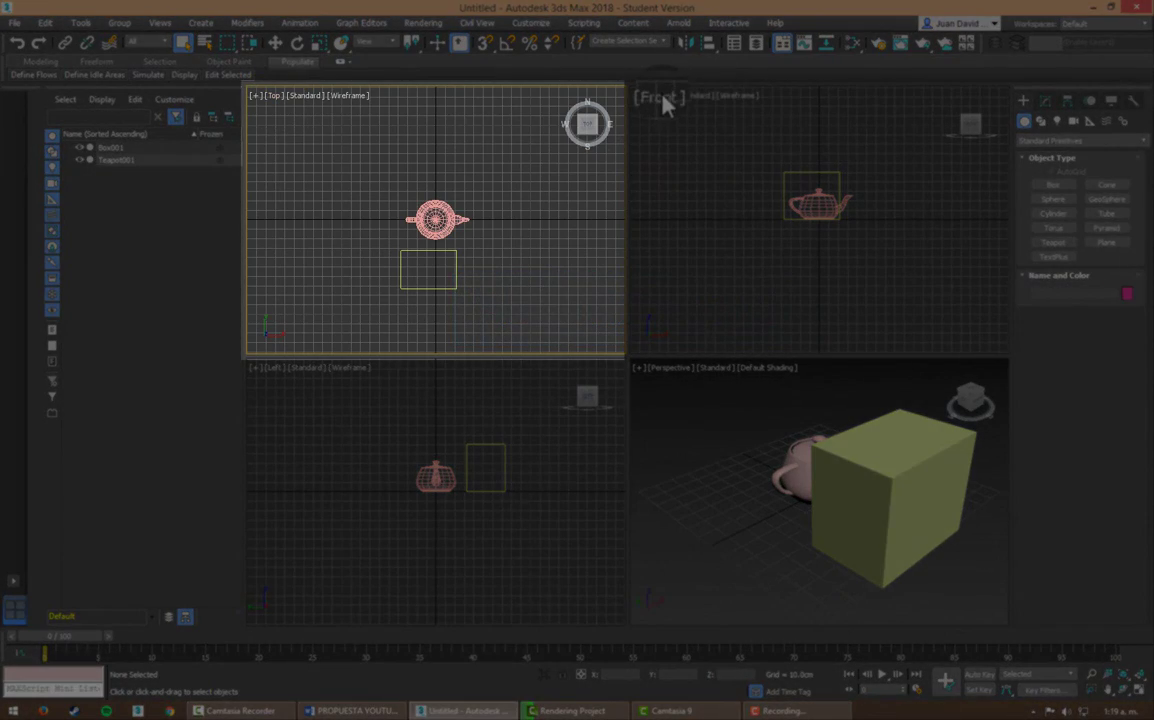
pyautogui.click(750, 130)
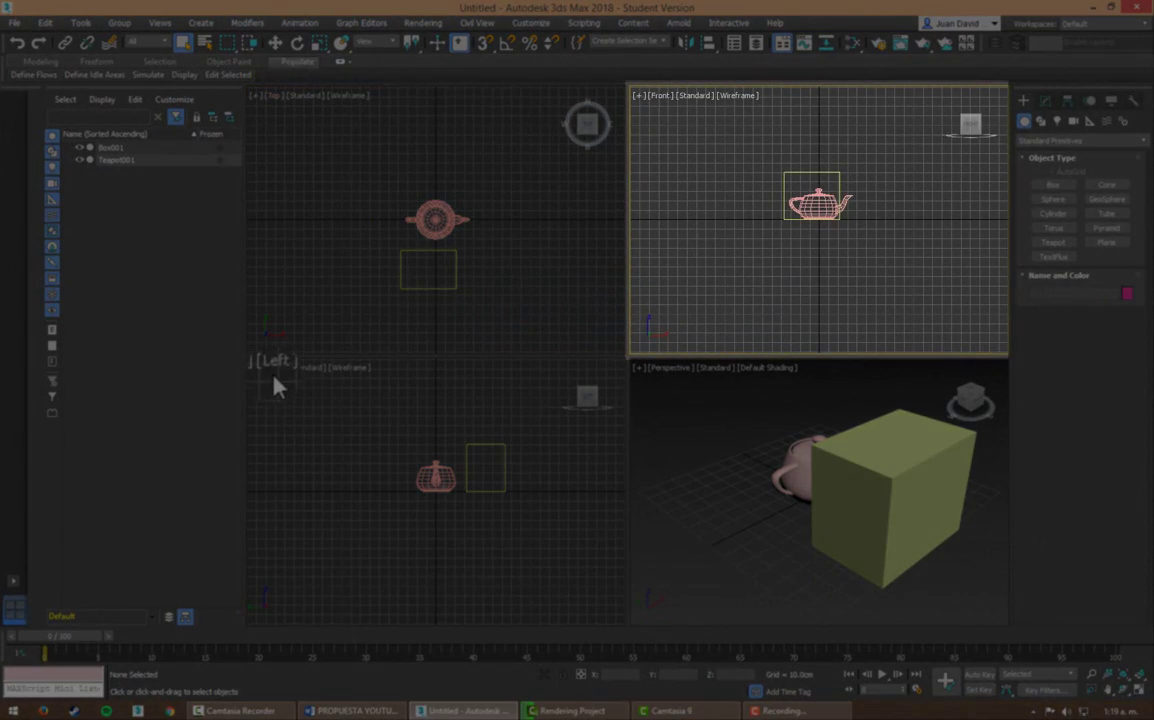
pyautogui.click(278, 382)
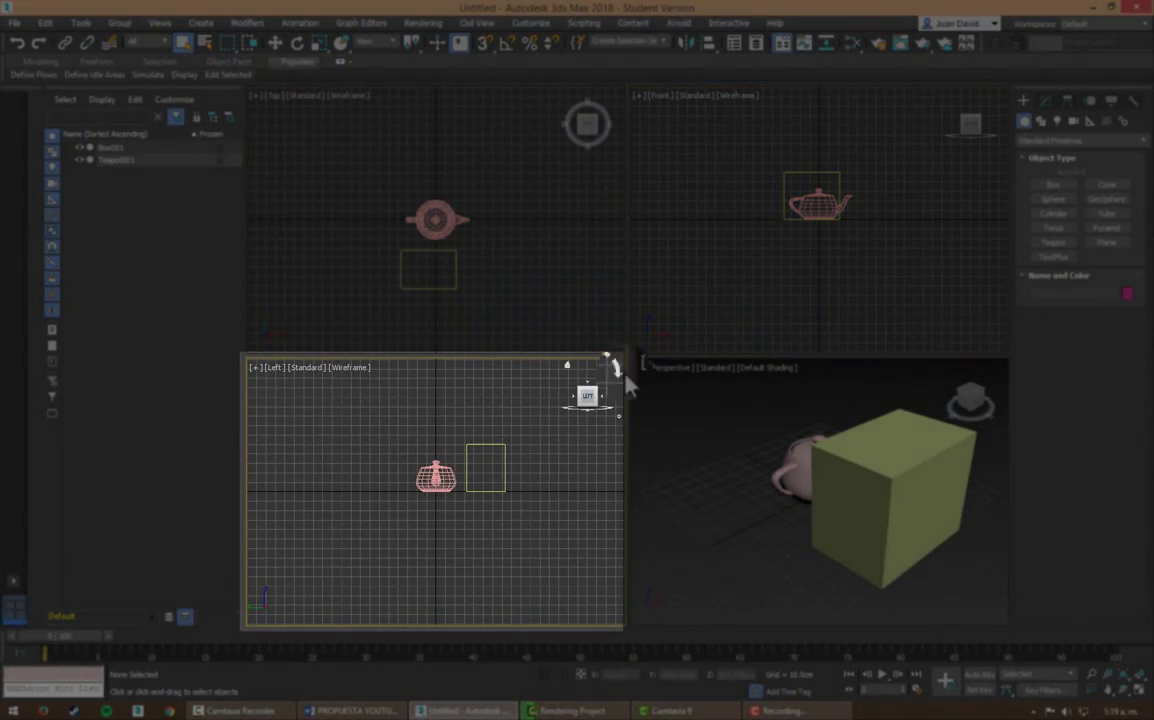
pyautogui.click(670, 383)
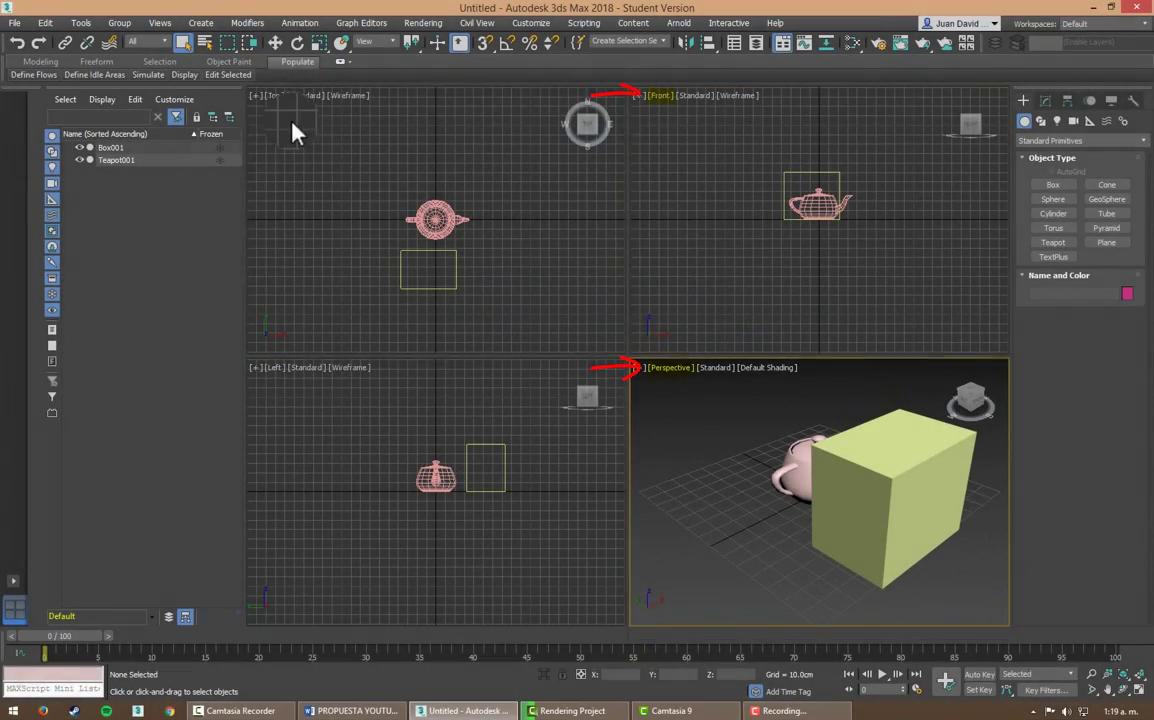
pyautogui.click(293, 128)
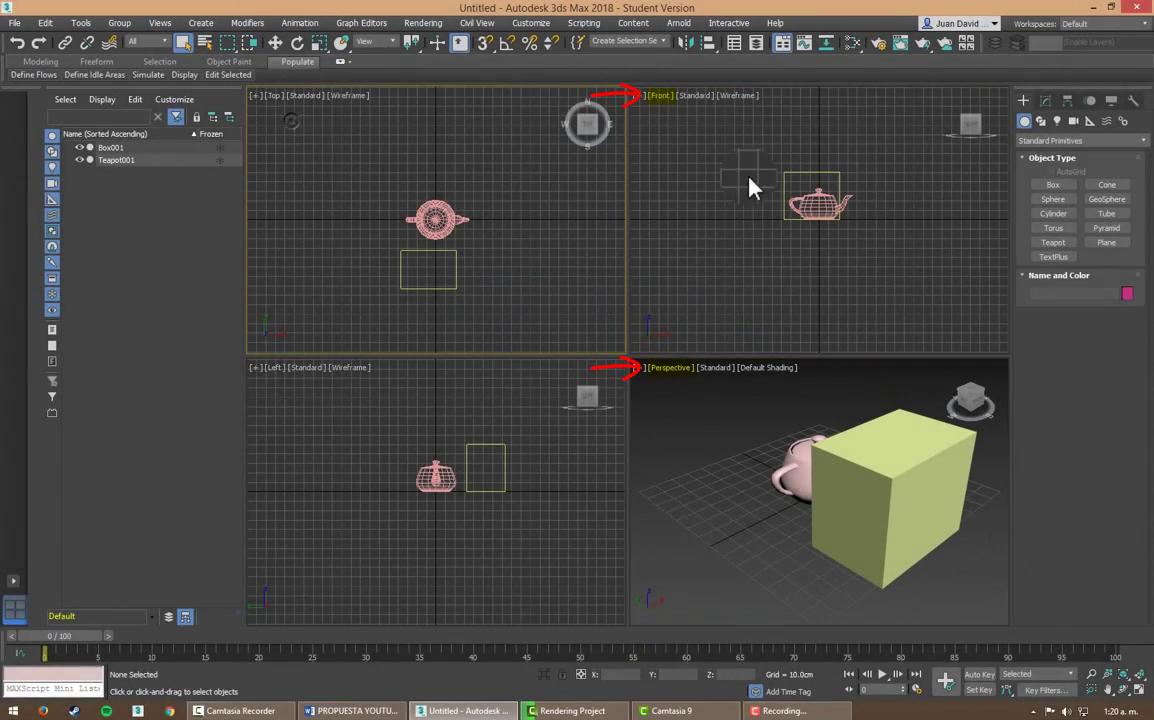
pyautogui.click(740, 165)
pyautogui.click(470, 410)
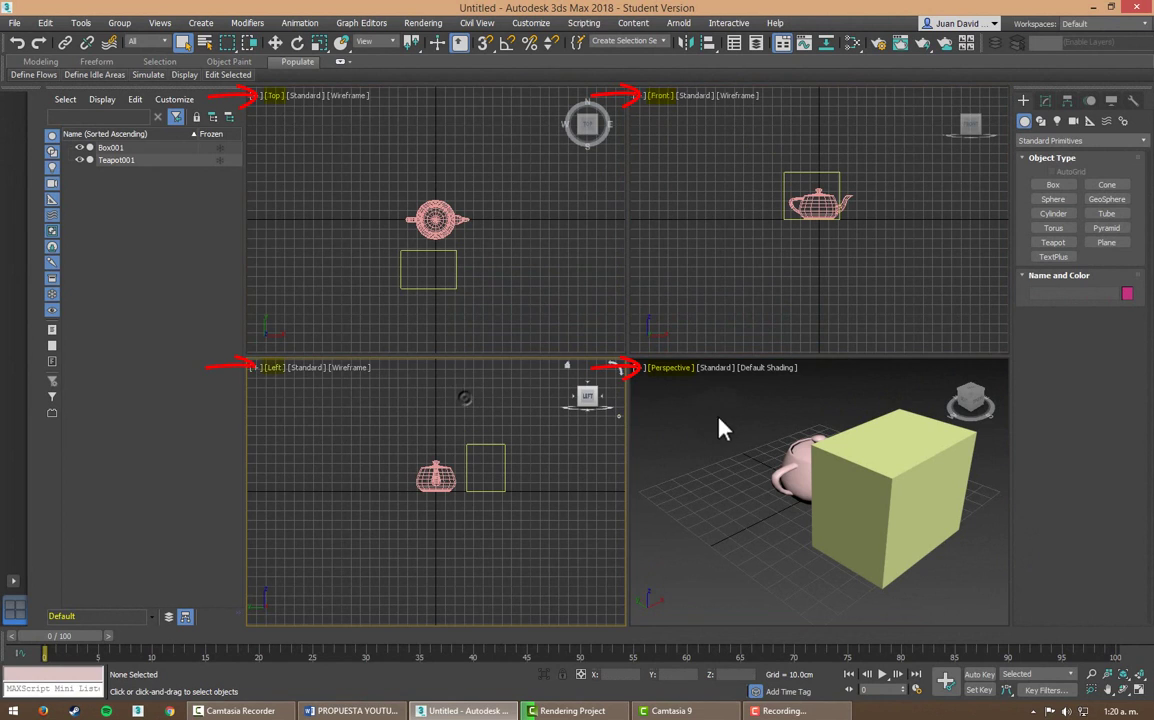
pyautogui.click(680, 438)
pyautogui.click(278, 110)
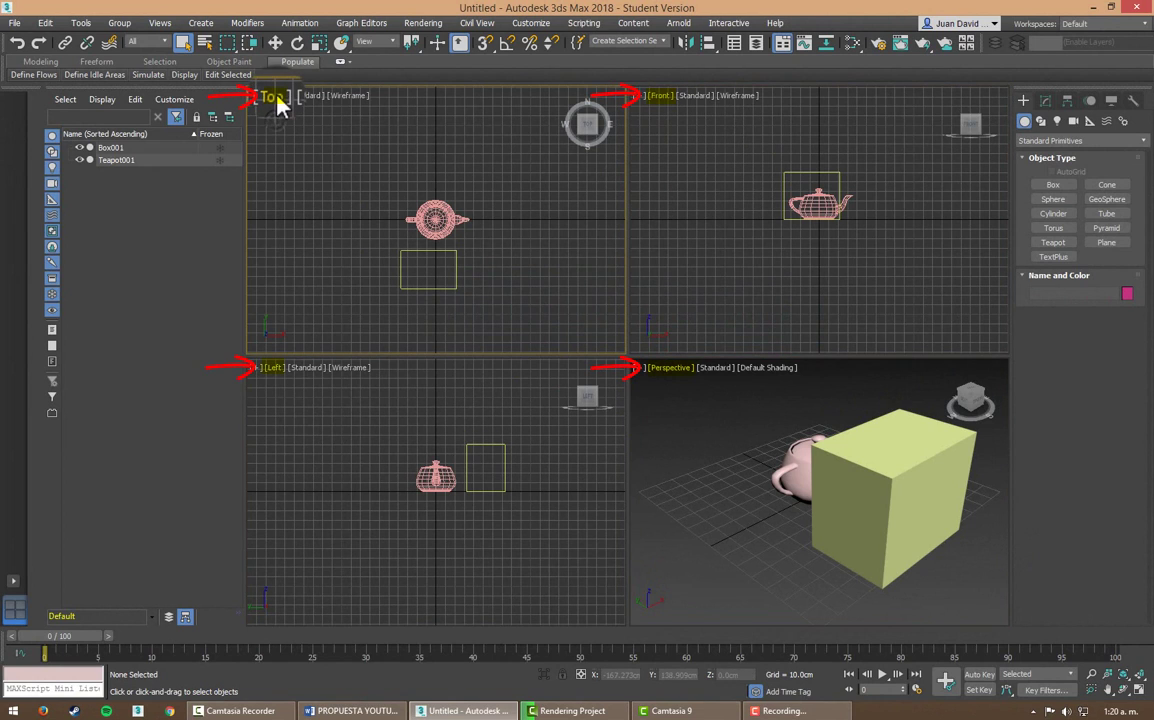
pyautogui.click(272, 97)
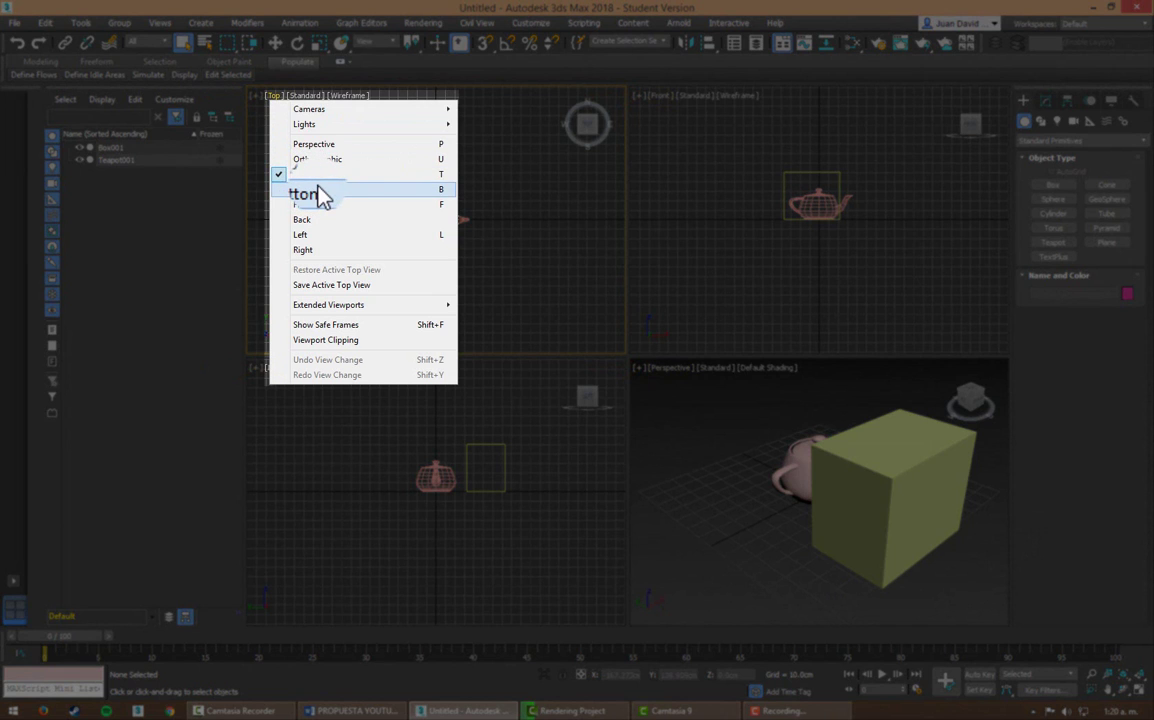
pyautogui.click(663, 150)
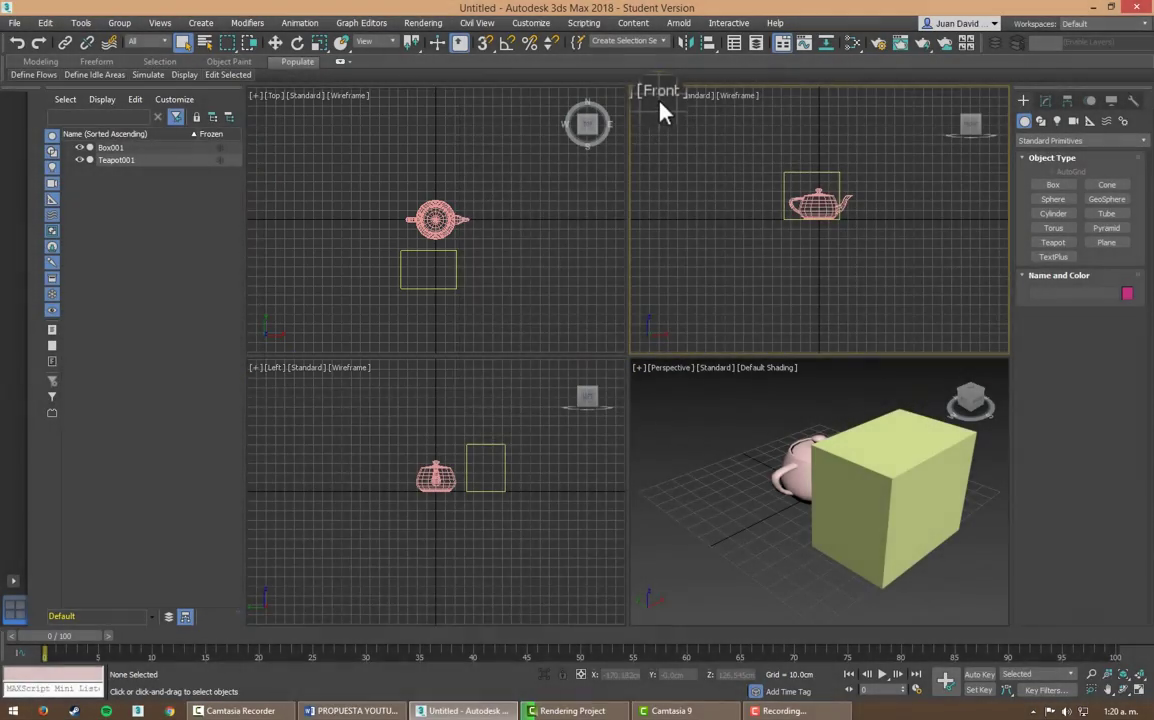
pyautogui.click(662, 98)
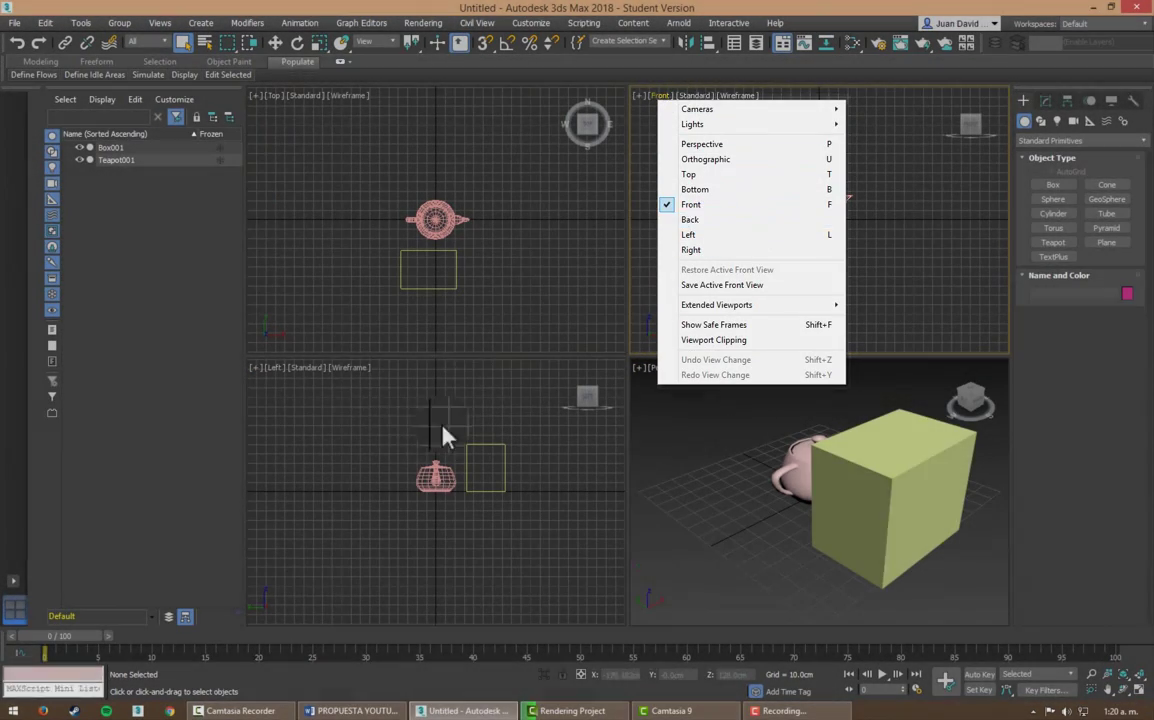
pyautogui.click(355, 404)
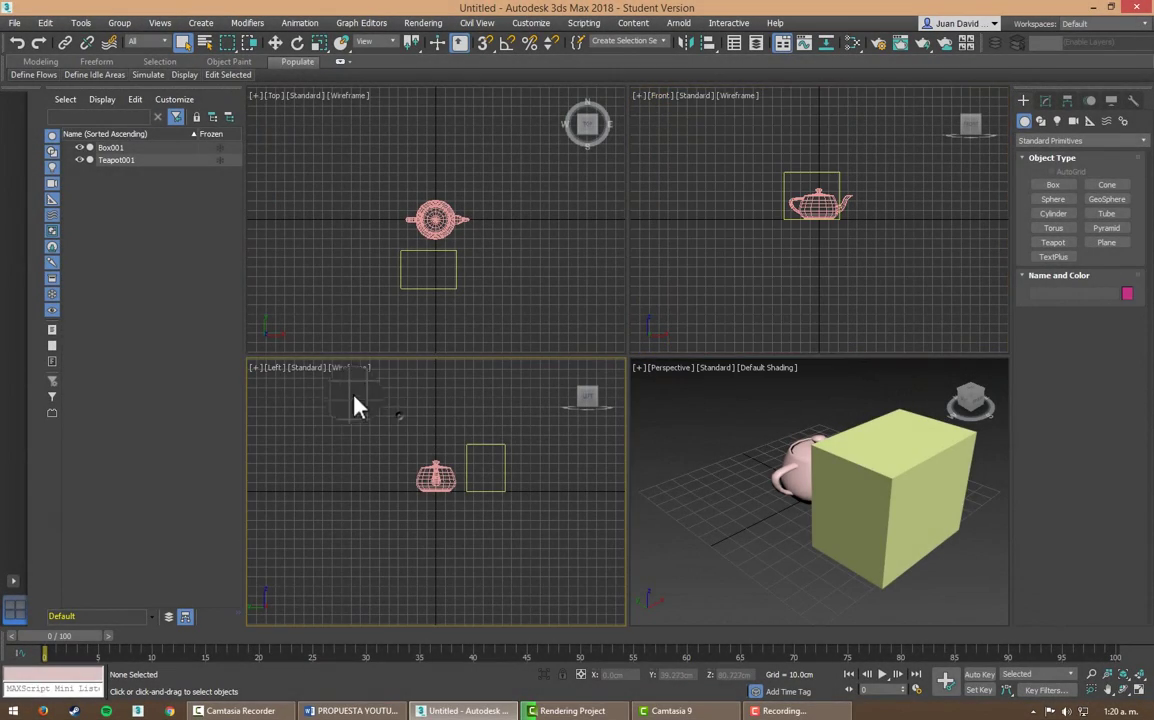
pyautogui.click(272, 372)
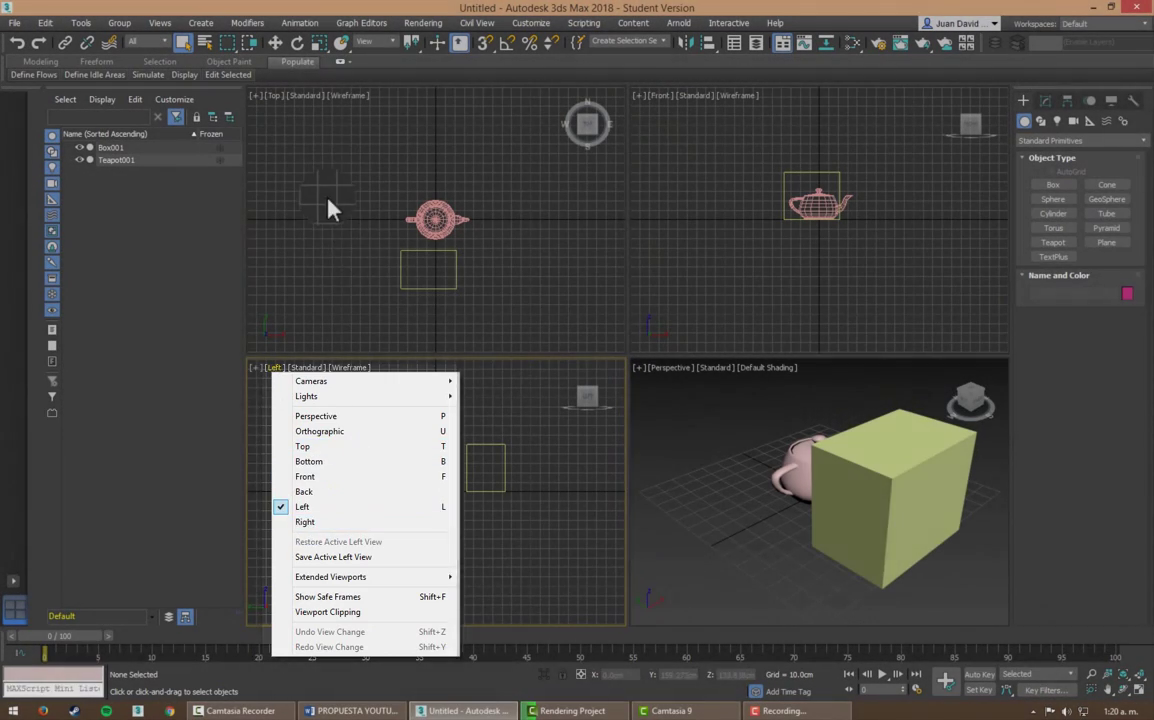
pyautogui.click(330, 211)
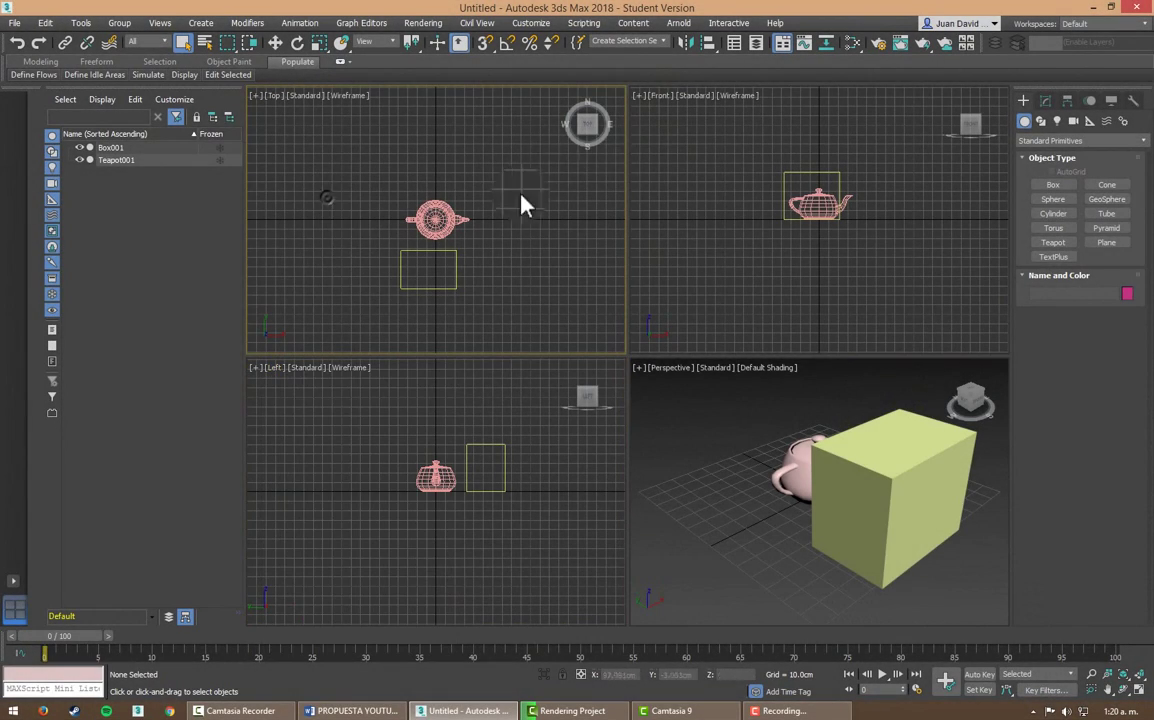
pyautogui.click(726, 186)
pyautogui.click(484, 392)
pyautogui.click(814, 515)
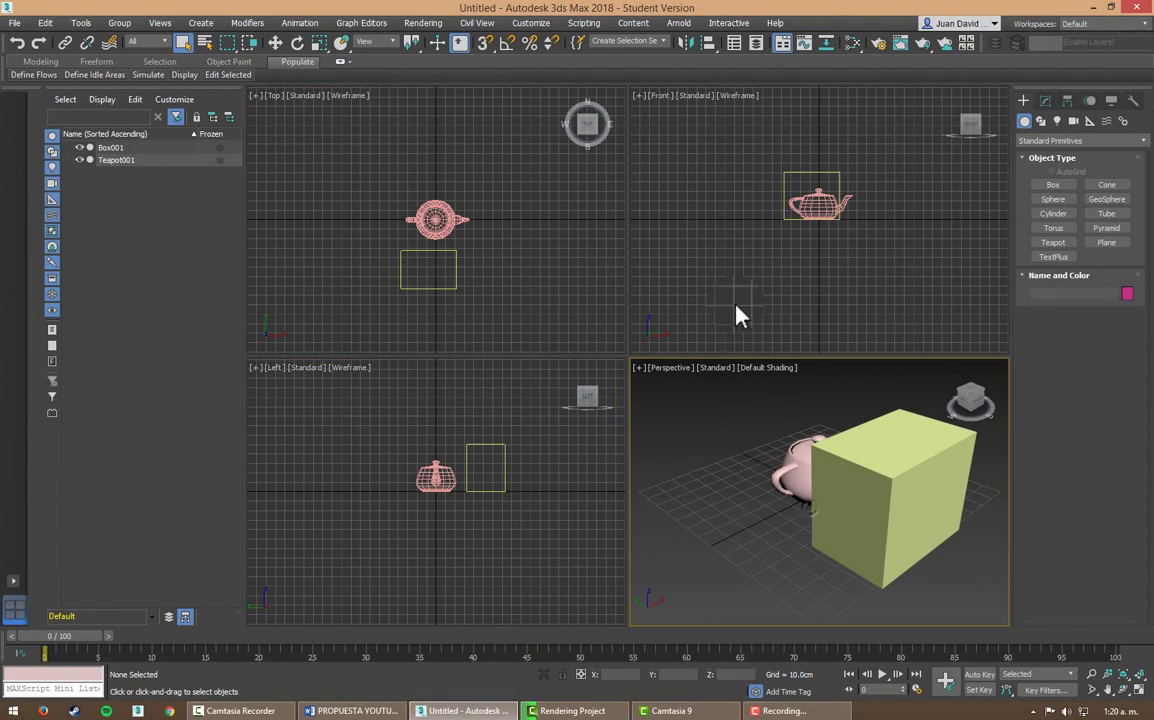
pyautogui.click(685, 272)
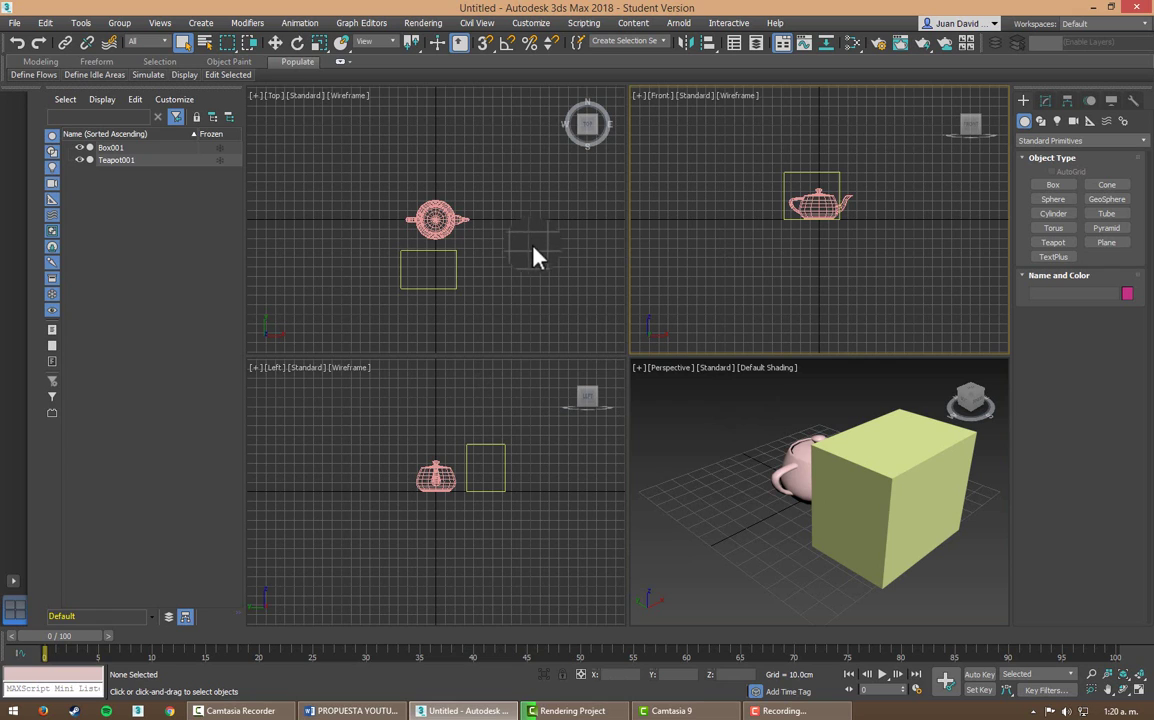
# Step: Switch the upper-right and lower-left viewports to Top views
pyautogui.click(660, 96)
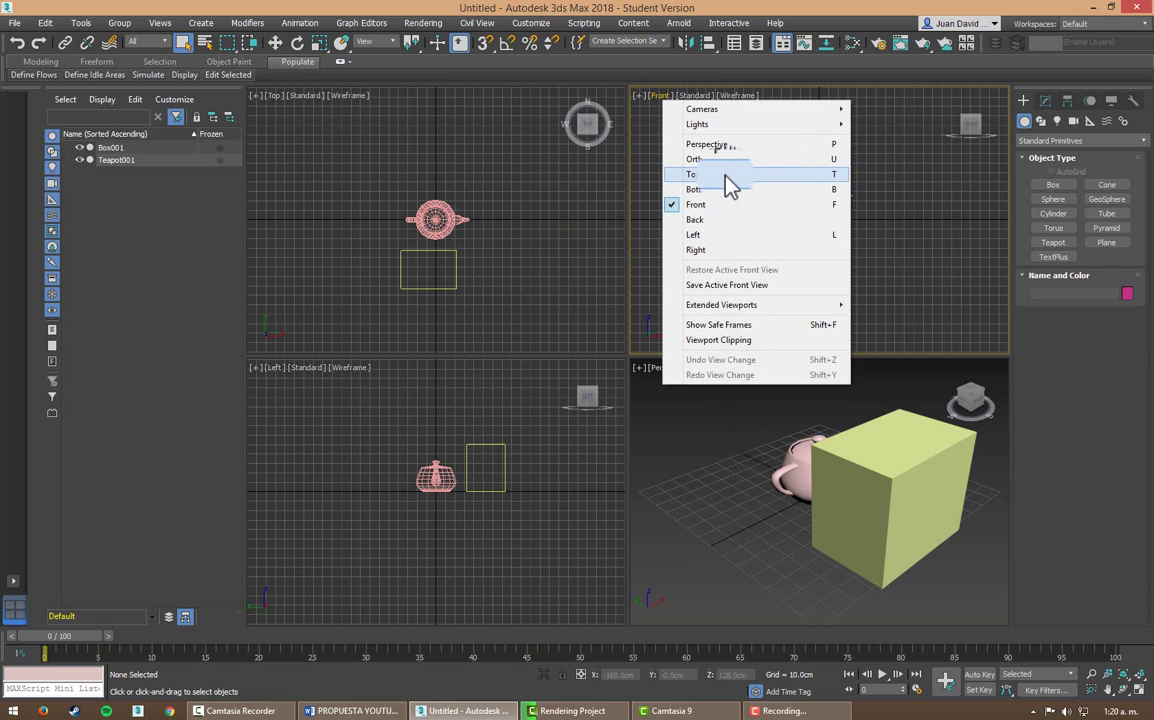
pyautogui.click(727, 174)
pyautogui.click(277, 381)
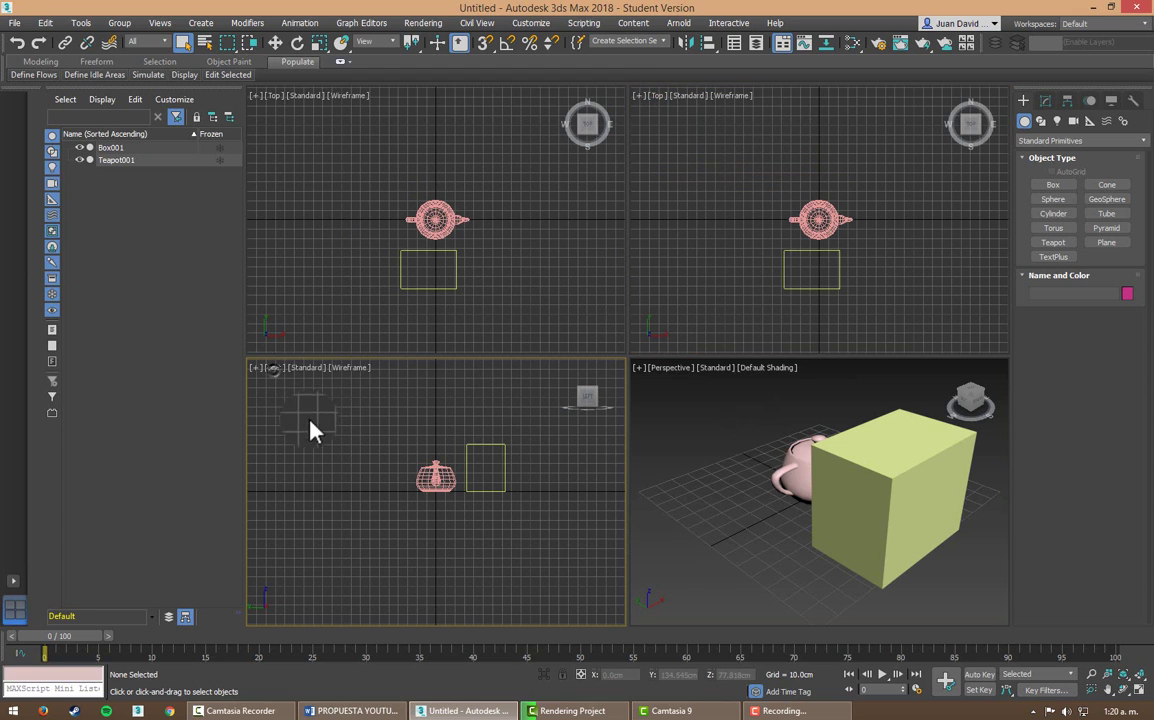
pyautogui.click(273, 368)
pyautogui.click(326, 447)
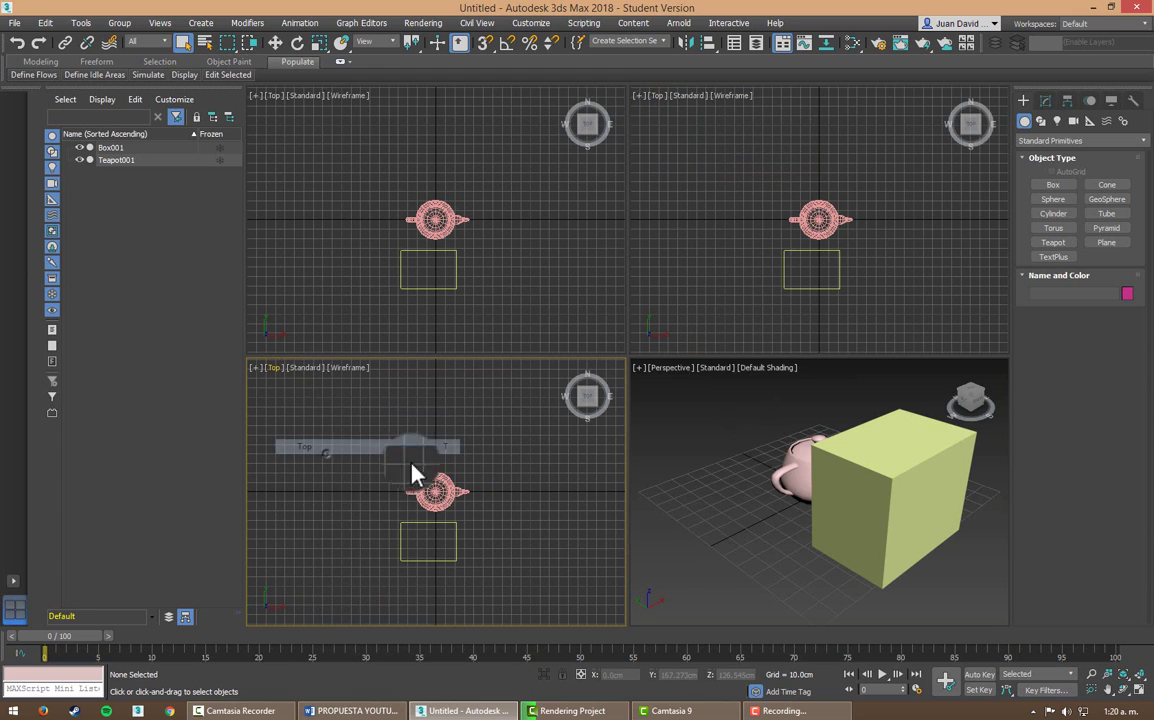
# Step: Zoom and pan the lower-left and upper-left Top views to frame the teapot and box
pyautogui.scroll(3, 412, 470)
pyautogui.scroll(3, 412, 470)
pyautogui.moveTo(473, 424); pyautogui.dragTo(477, 410, button='middle')
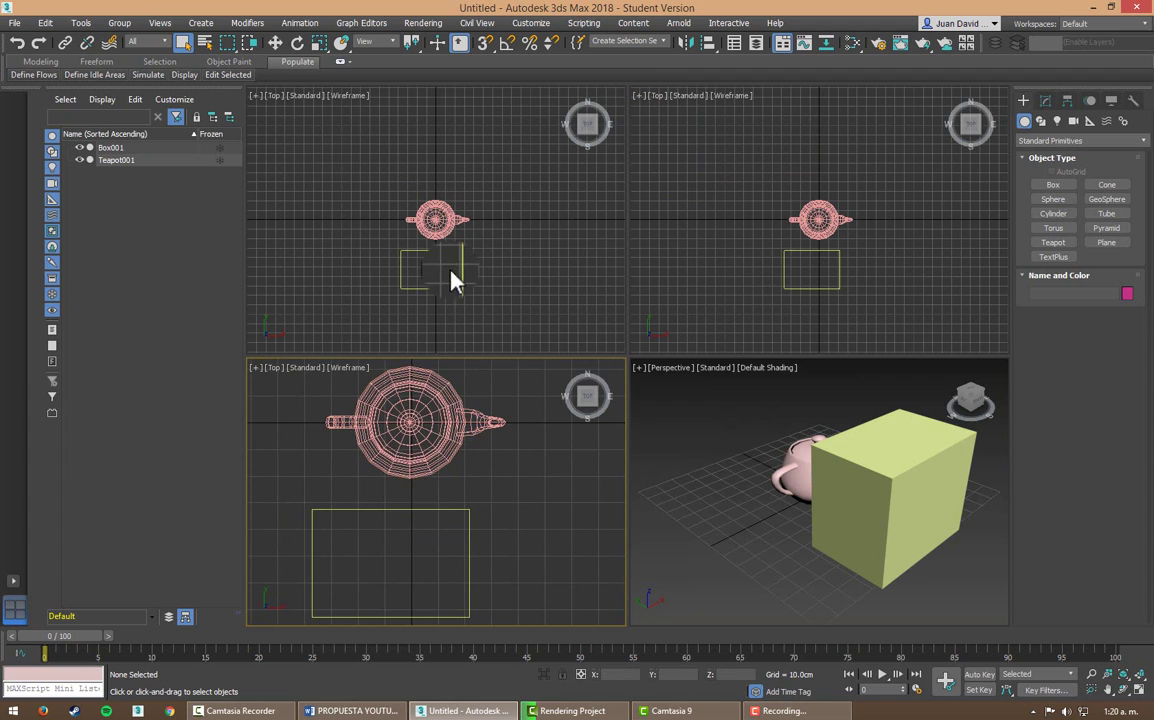
pyautogui.scroll(2, 474, 211)
pyautogui.scroll(5, 485, 230)
pyautogui.scroll(2, 489, 244)
pyautogui.moveTo(489, 244); pyautogui.dragTo(505, 149, button='middle')
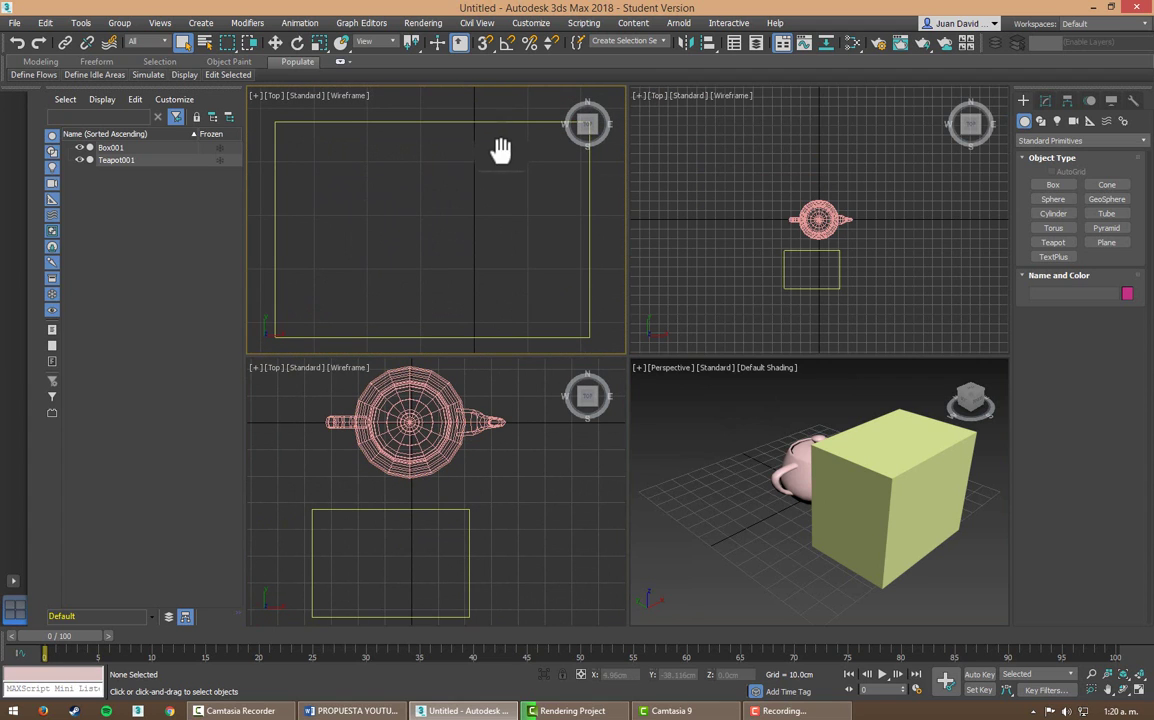
pyautogui.scroll(4, 935, 211)
pyautogui.scroll(4, 947, 225)
# Step: Zoom the right Top view in on the teapot spout, then zoom the Top views back out
pyautogui.moveTo(895, 207); pyautogui.dragTo(850, 162, button='middle')
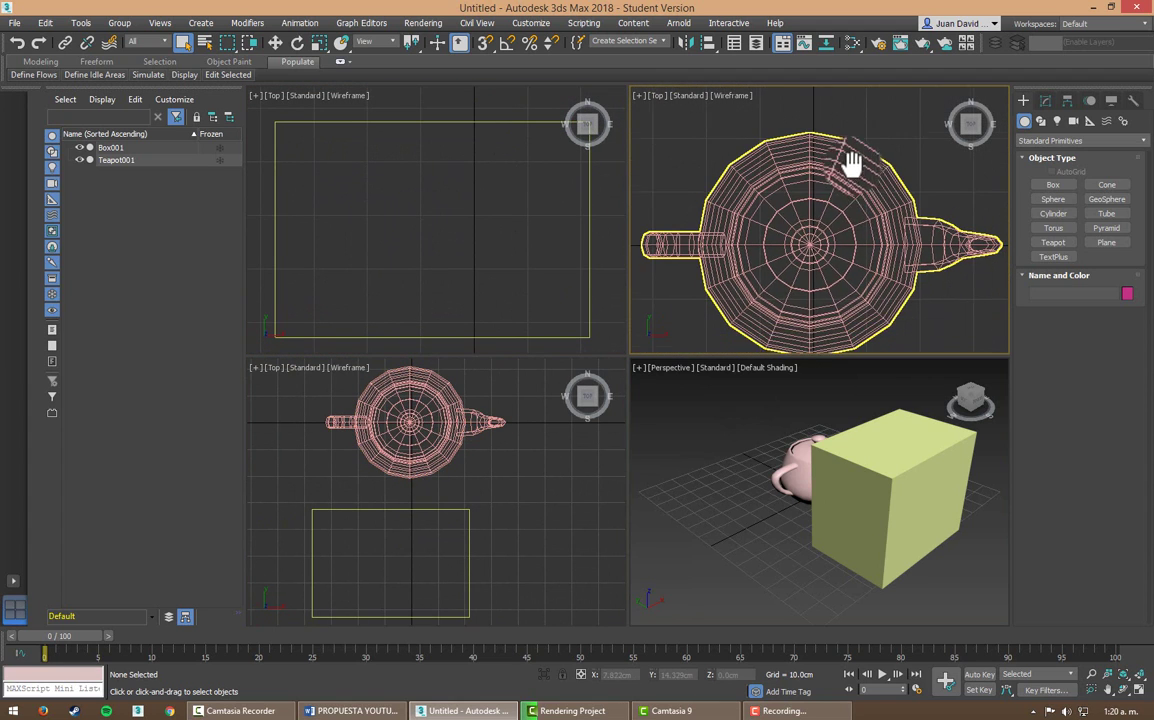
pyautogui.scroll(3, 905, 210)
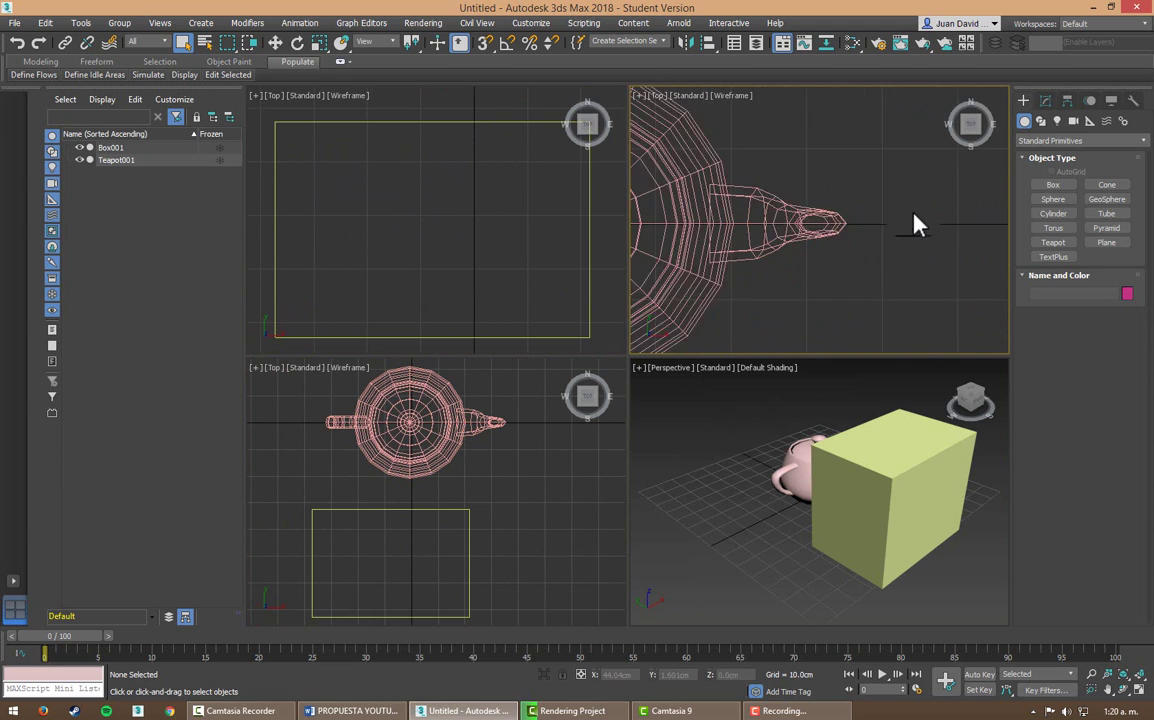
pyautogui.scroll(2, 914, 224)
pyautogui.moveTo(914, 224); pyautogui.dragTo(854, 207, button='middle')
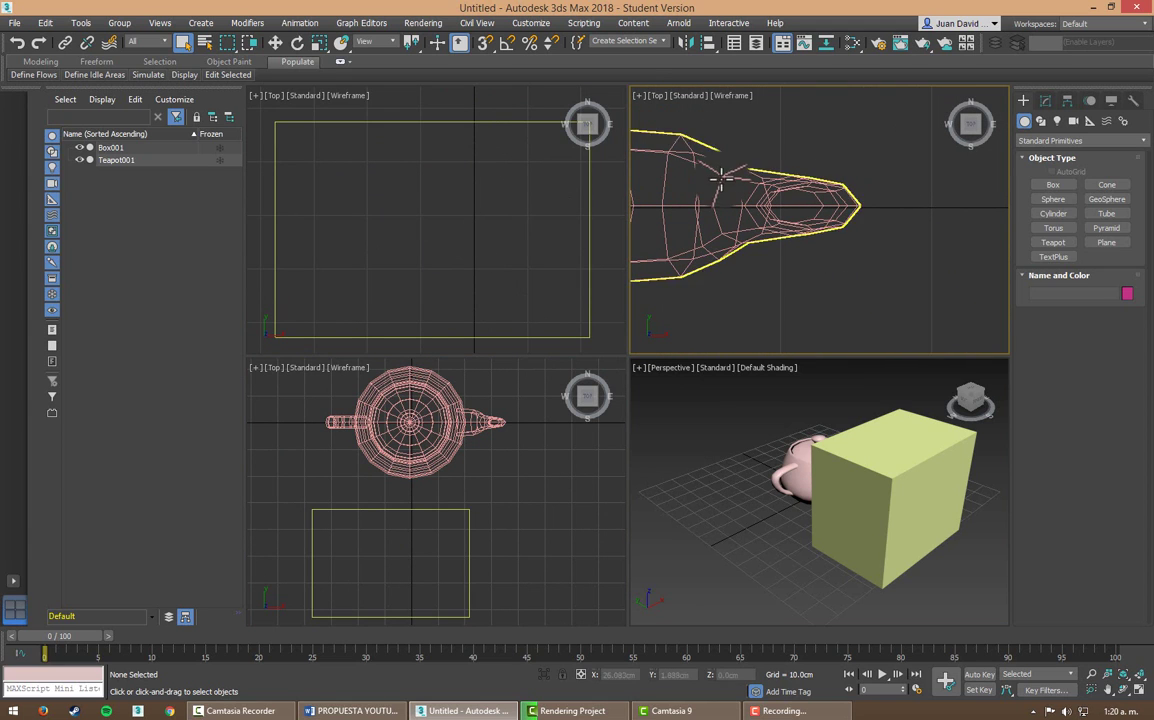
pyautogui.moveTo(755, 170); pyautogui.dragTo(806, 175, button='middle')
pyautogui.scroll(-3, 806, 175)
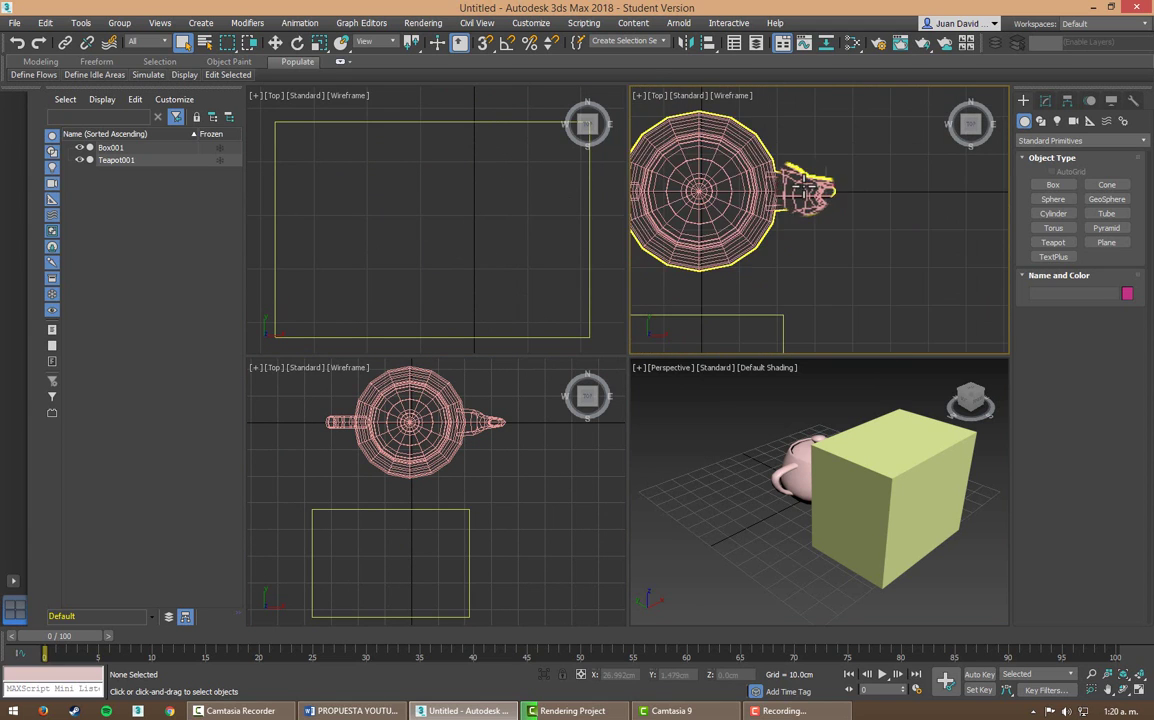
pyautogui.scroll(-3, 806, 175)
pyautogui.moveTo(447, 238); pyautogui.dragTo(407, 242, button='middle')
pyautogui.scroll(-5, 450, 235)
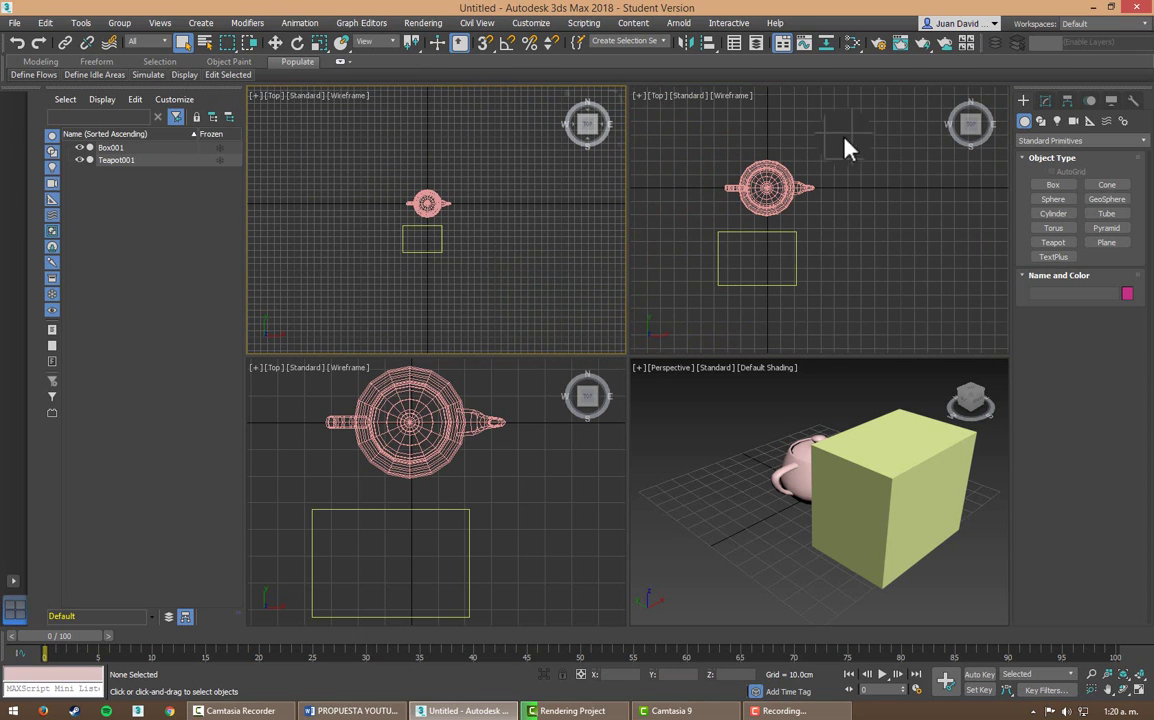
# Step: Select the teapot and activate the upper-left Top view
pyautogui.click(784, 196)
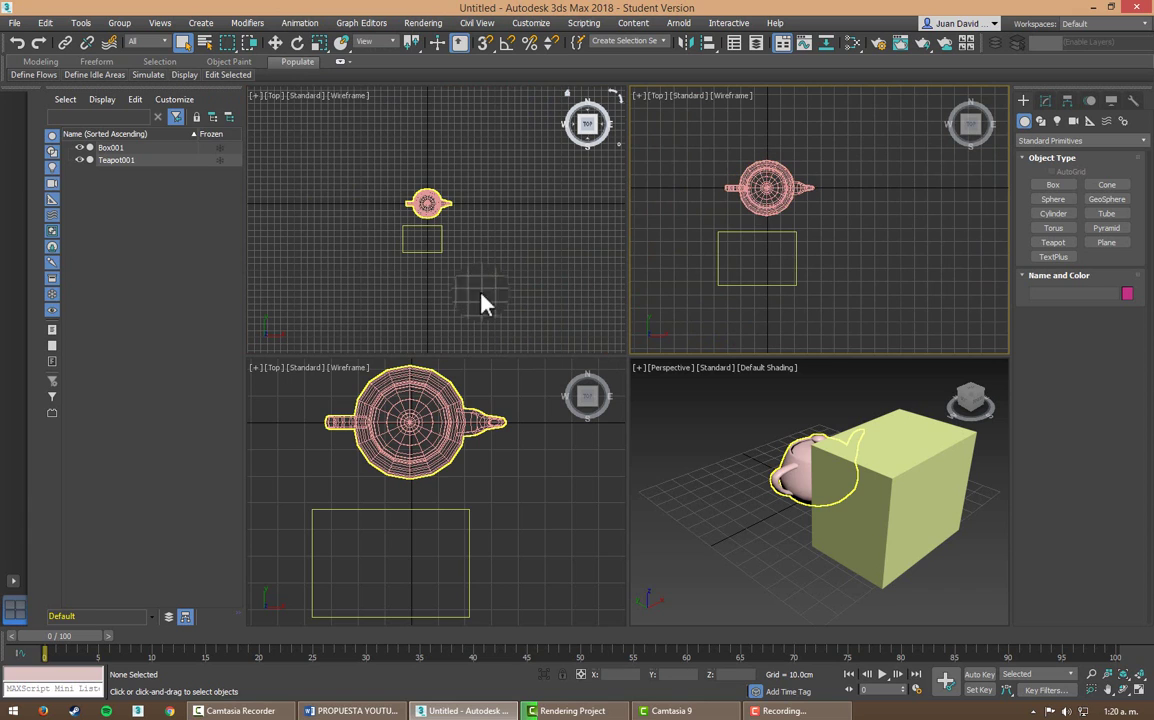
pyautogui.click(274, 102)
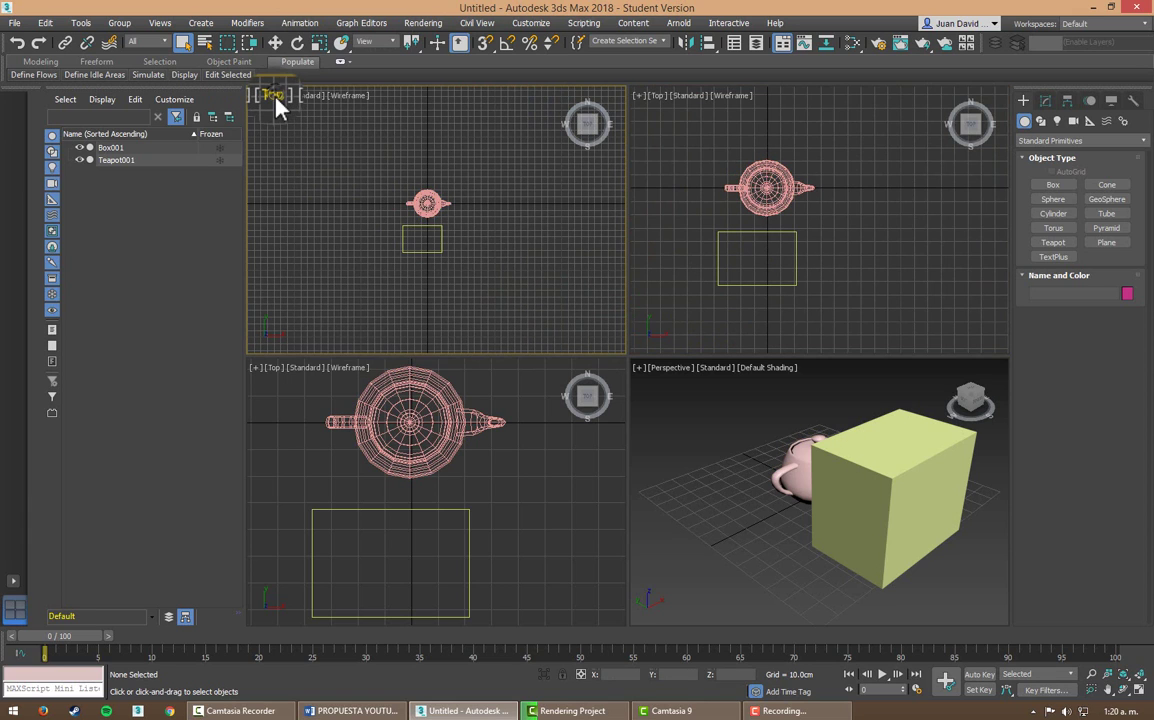
pyautogui.click(273, 98)
pyautogui.click(499, 134)
pyautogui.click(786, 190)
# Step: Zoom and pan the right Top view to center the teapot and box
pyautogui.scroll(2, 786, 190)
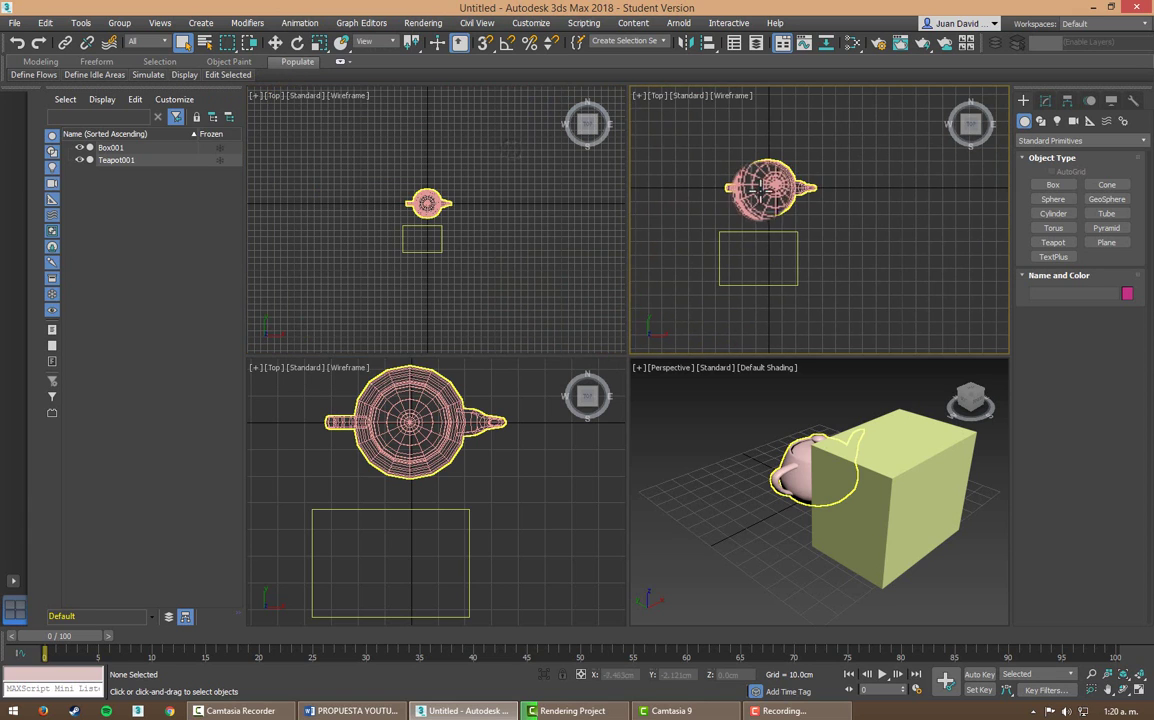
pyautogui.moveTo(770, 188); pyautogui.dragTo(845, 206, button='middle')
pyautogui.scroll(3, 800, 195)
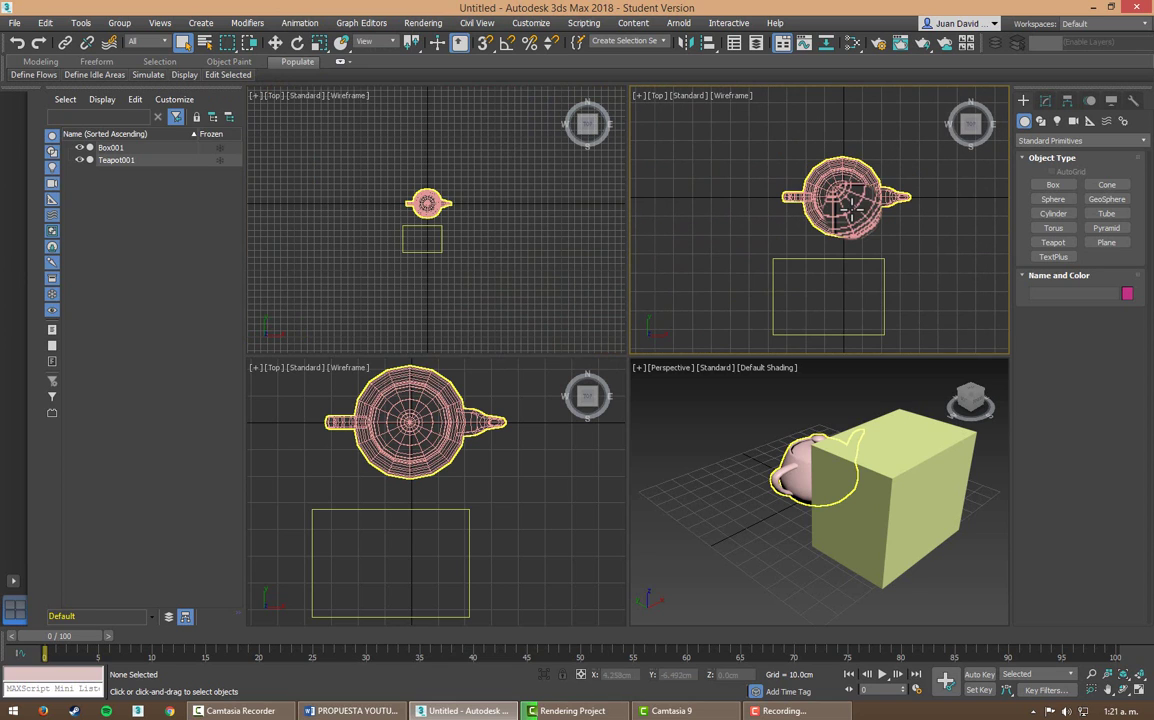
pyautogui.scroll(-2, 813, 185)
pyautogui.scroll(-3, 810, 185)
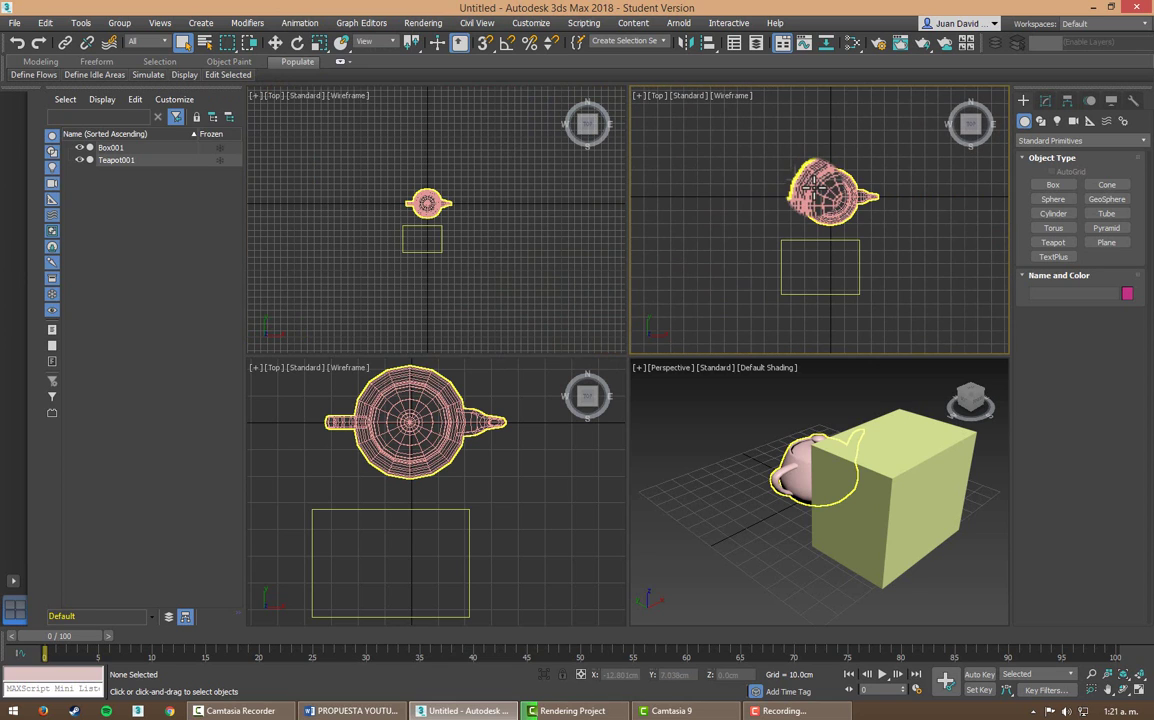
pyautogui.moveTo(733, 200); pyautogui.dragTo(757, 212, button='middle')
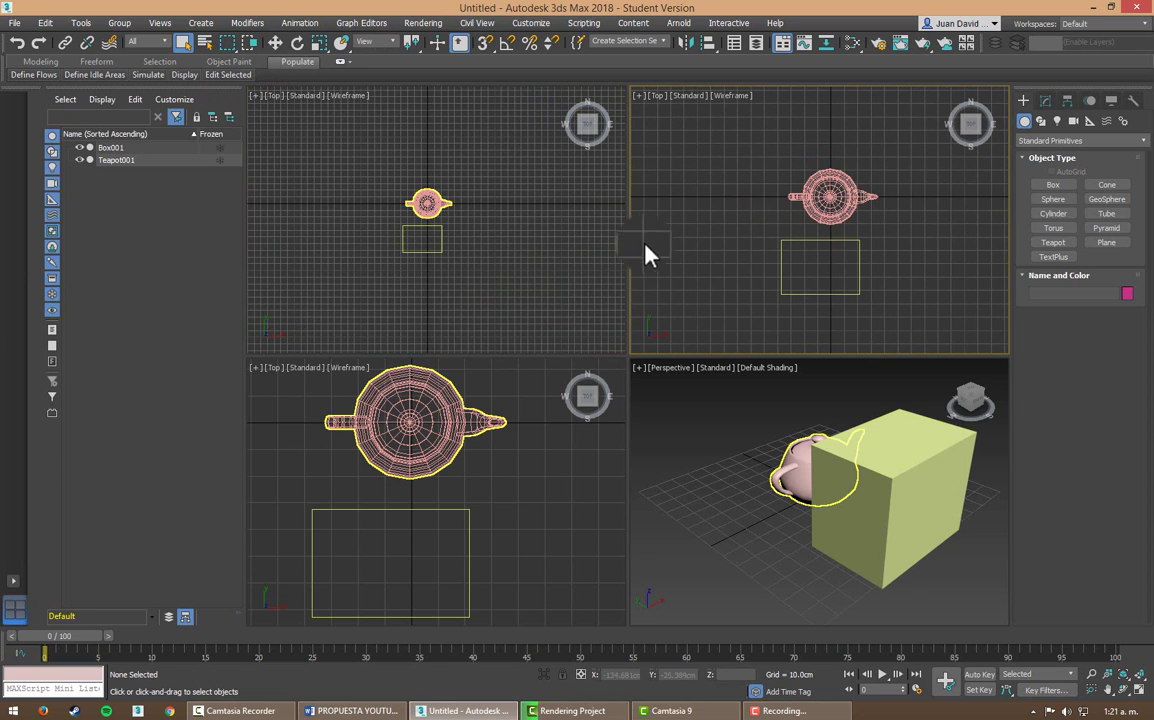
# Step: Deselect the teapot and pan both Top views to recenter the objects
pyautogui.click(404, 226)
pyautogui.moveTo(404, 226)
pyautogui.mouseDown(button='middle')
pyautogui.moveTo(443, 193)
pyautogui.moveTo(422, 204)
pyautogui.mouseUp(button='middle')
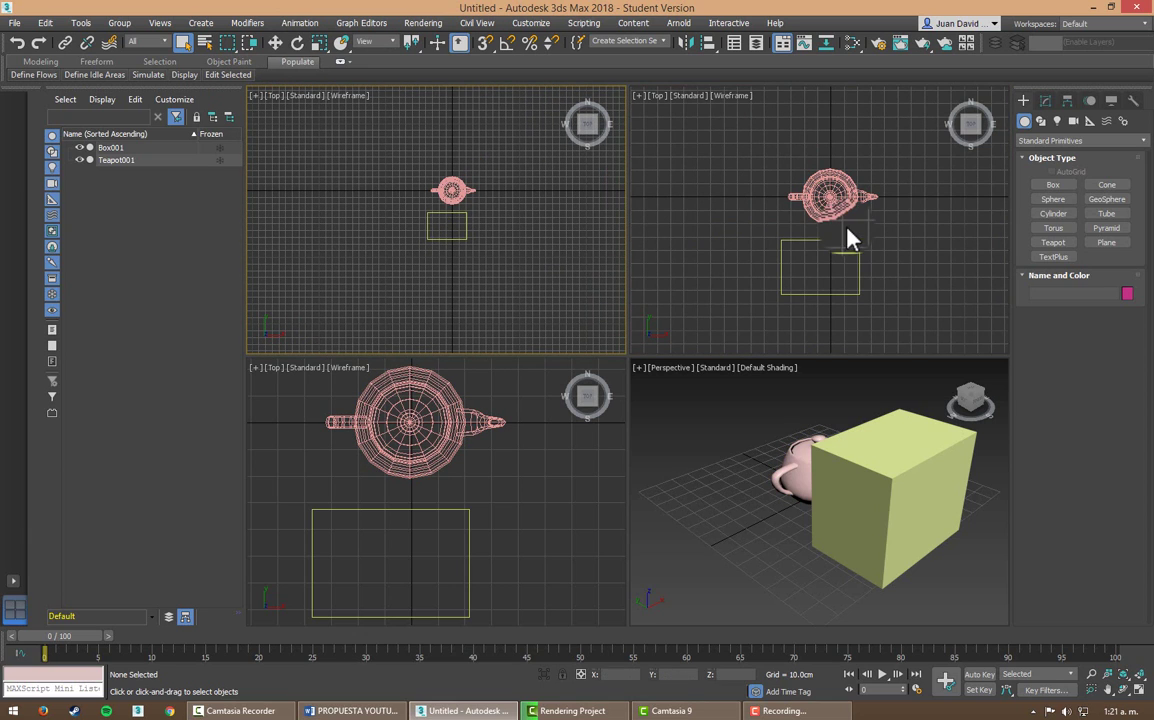
pyautogui.moveTo(847, 235); pyautogui.dragTo(840, 222, button='middle')
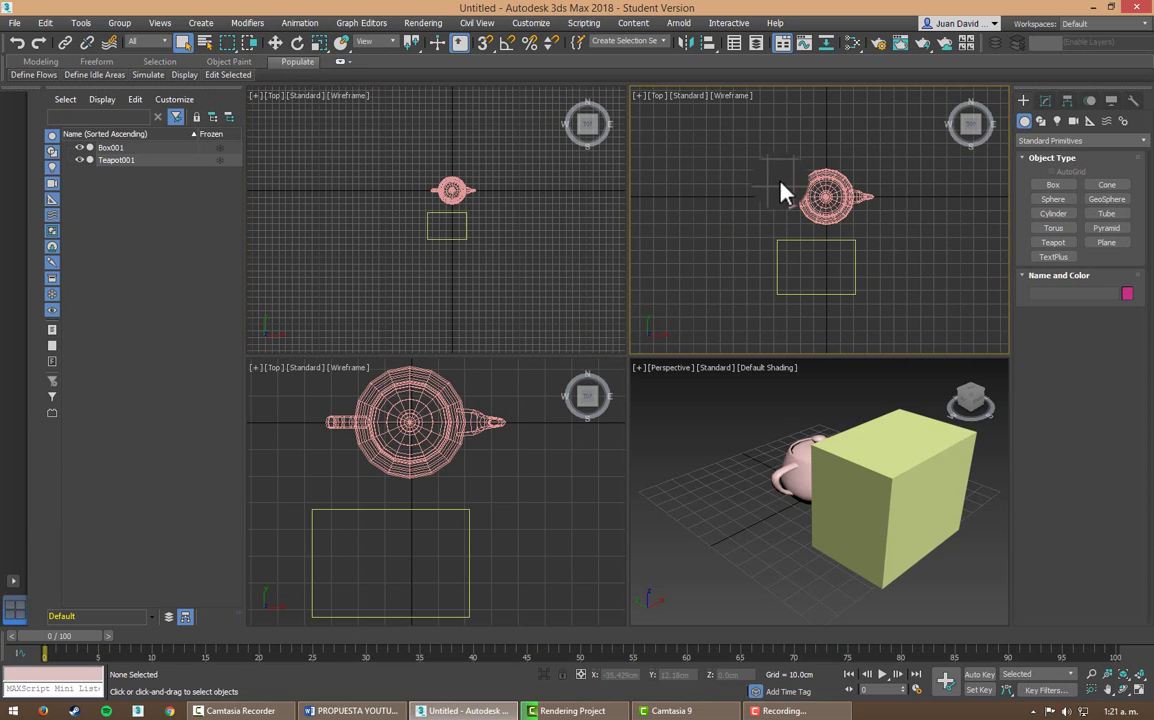
# Step: Set the upper-right viewport to Front and the lower-left viewport to Left
pyautogui.click(660, 101)
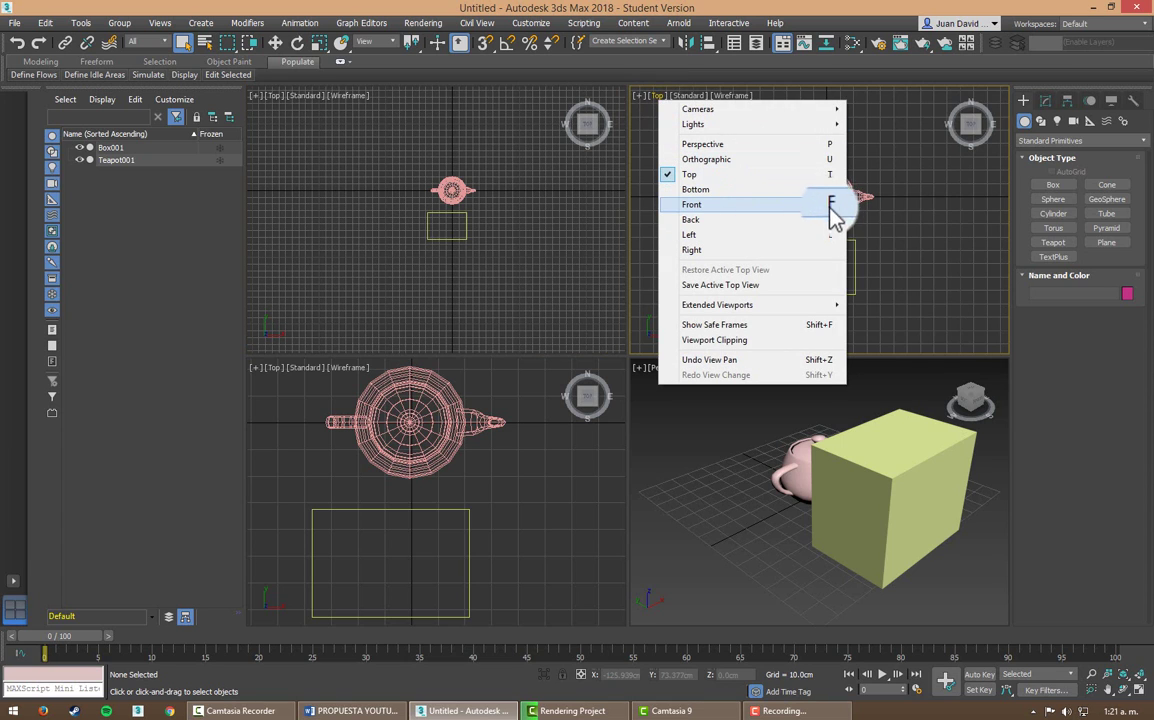
pyautogui.press('f')
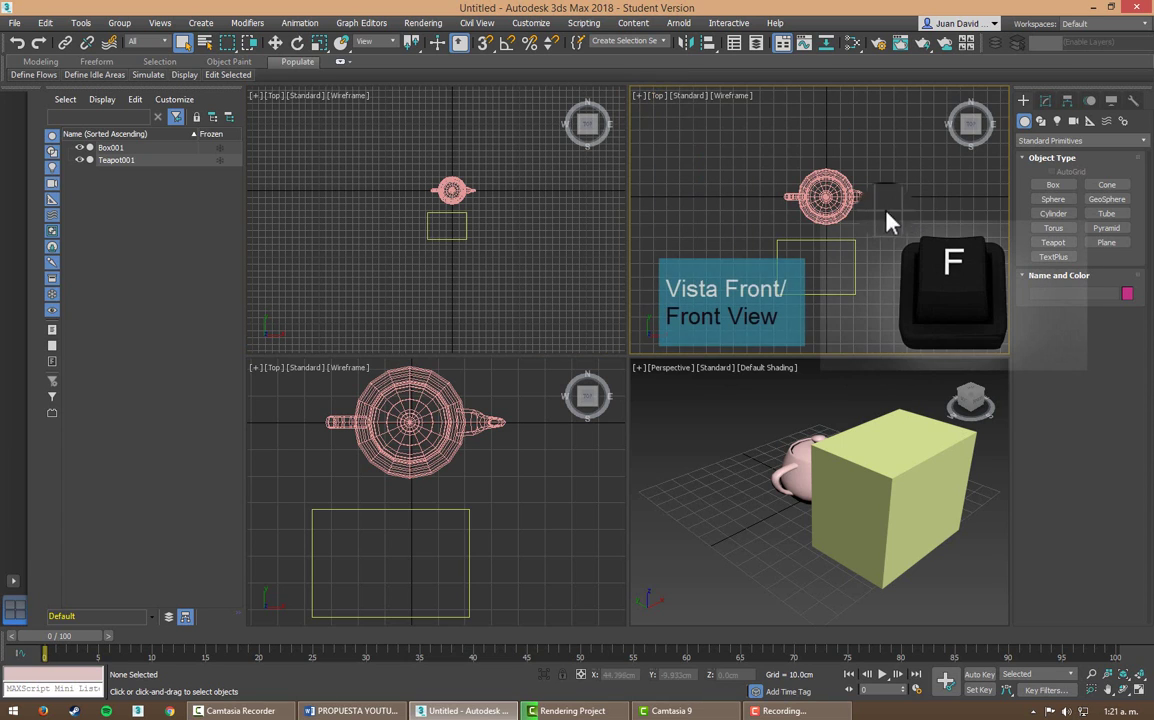
pyautogui.press('f')
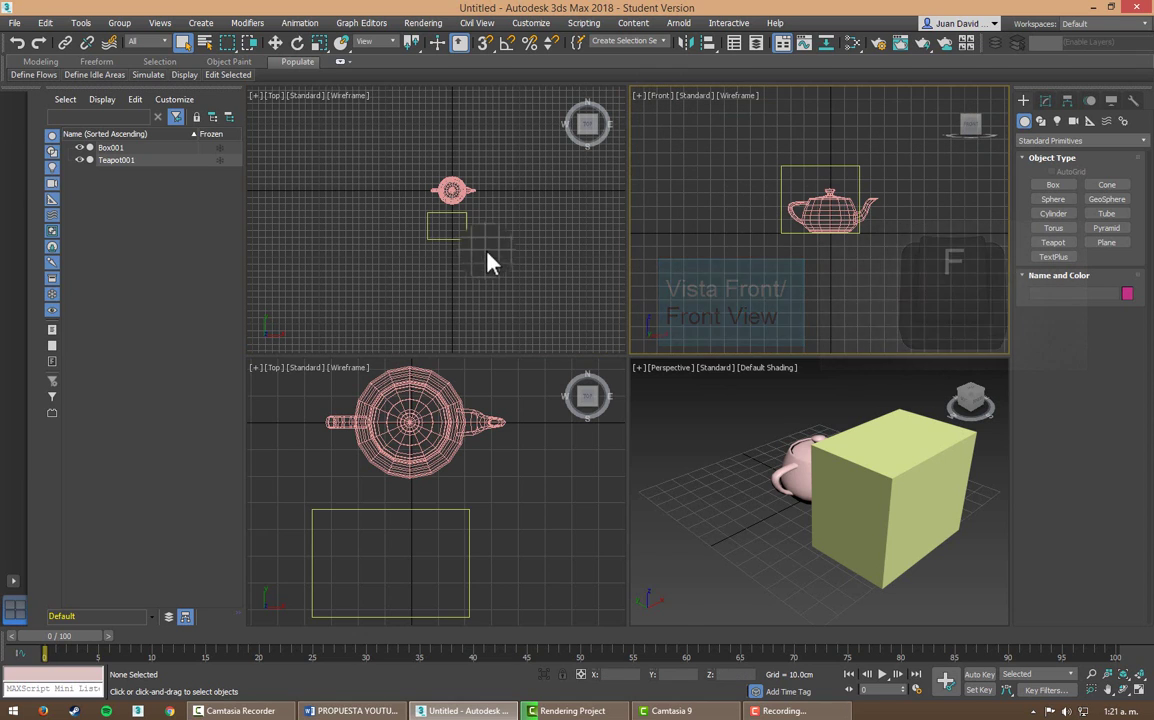
pyautogui.scroll(2, 460, 300)
pyautogui.click(413, 410)
pyautogui.press('l')
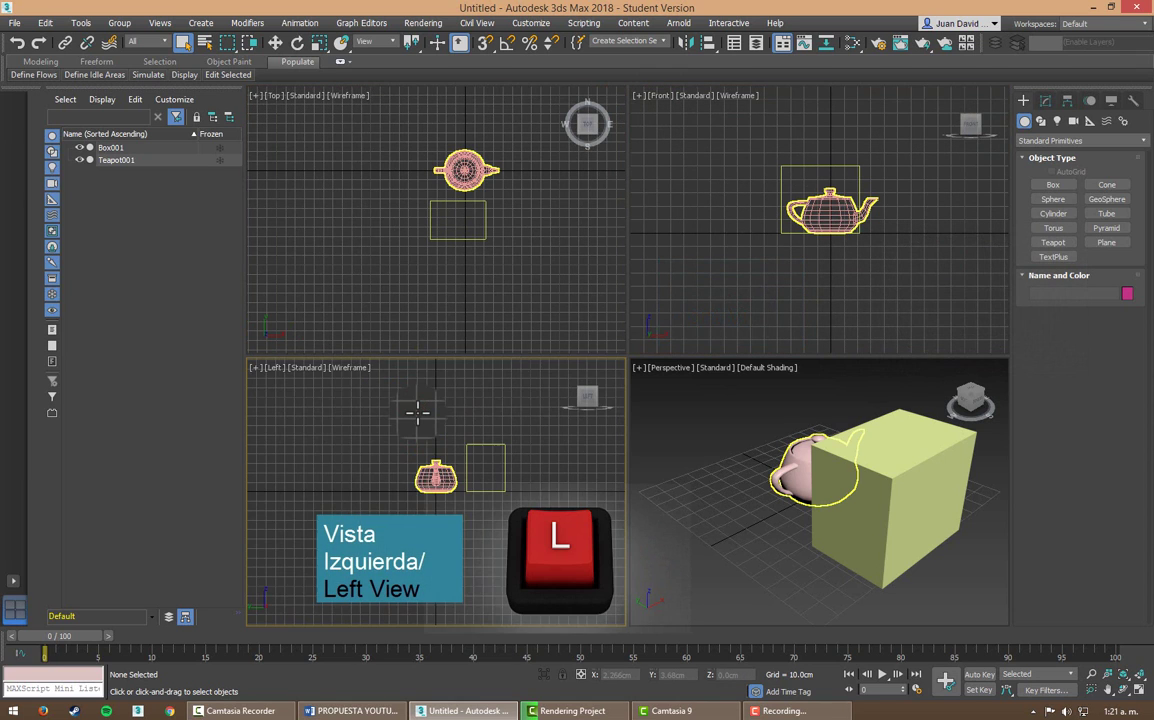
# Step: Briefly switch the upper-left view to Perspective and back to Top, then select the teapot
pyautogui.click(453, 238)
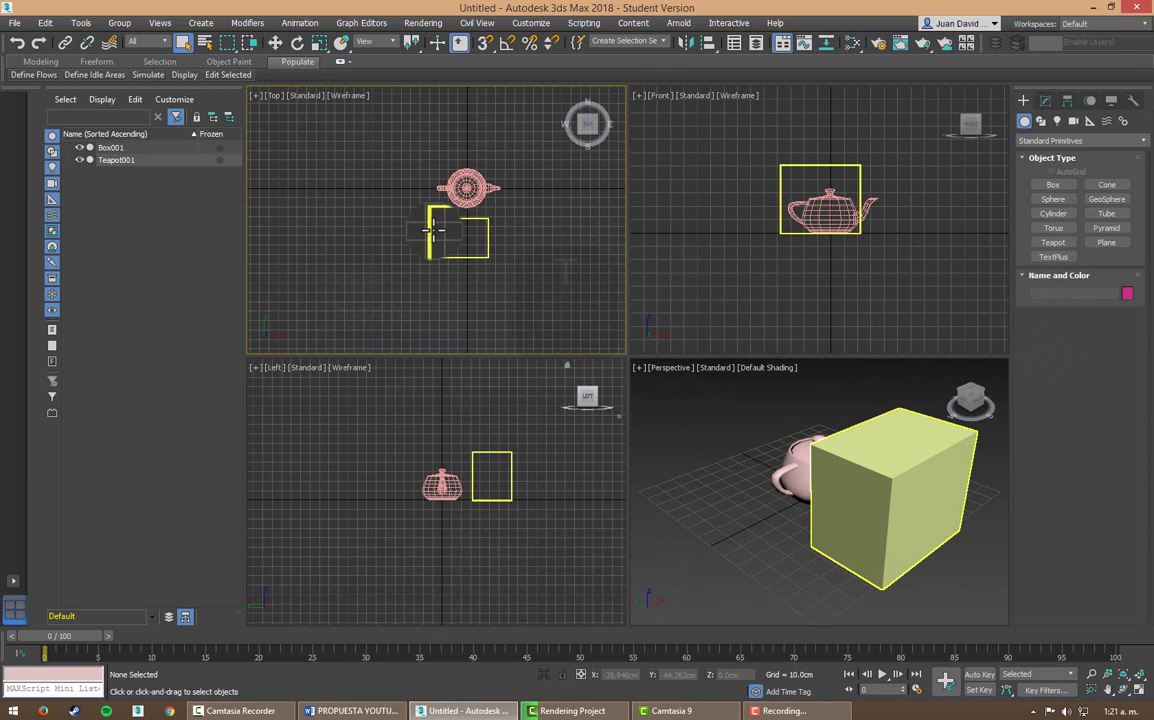
pyautogui.press('t')
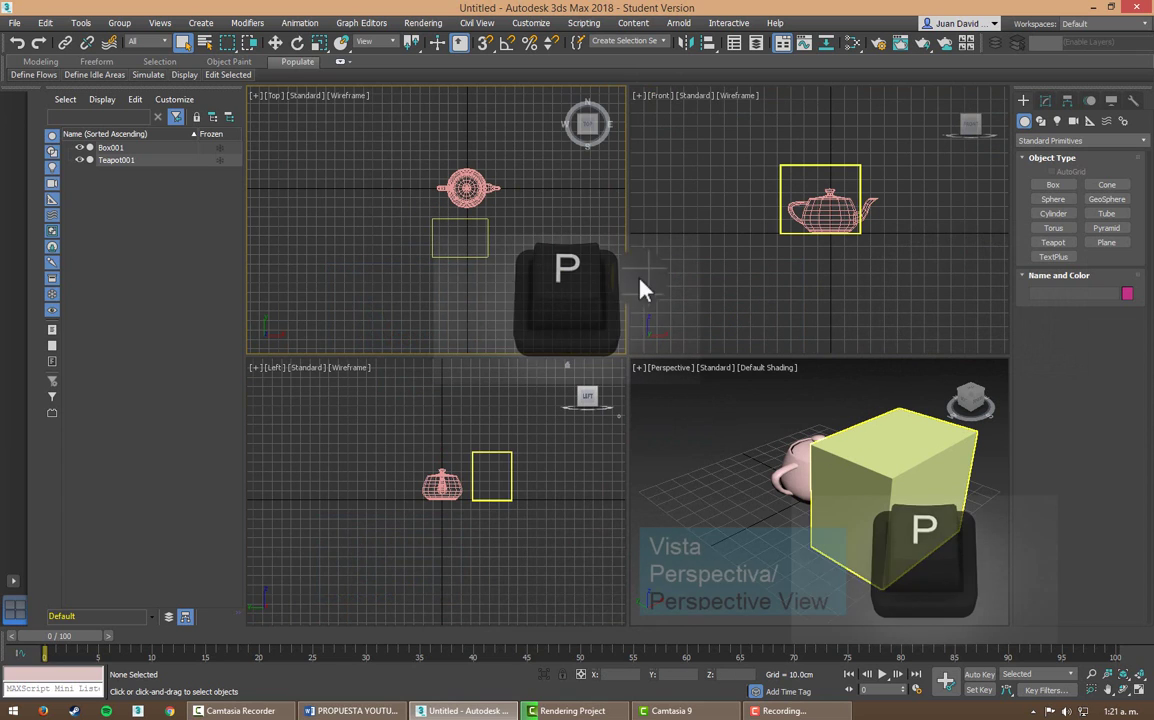
pyautogui.press('p')
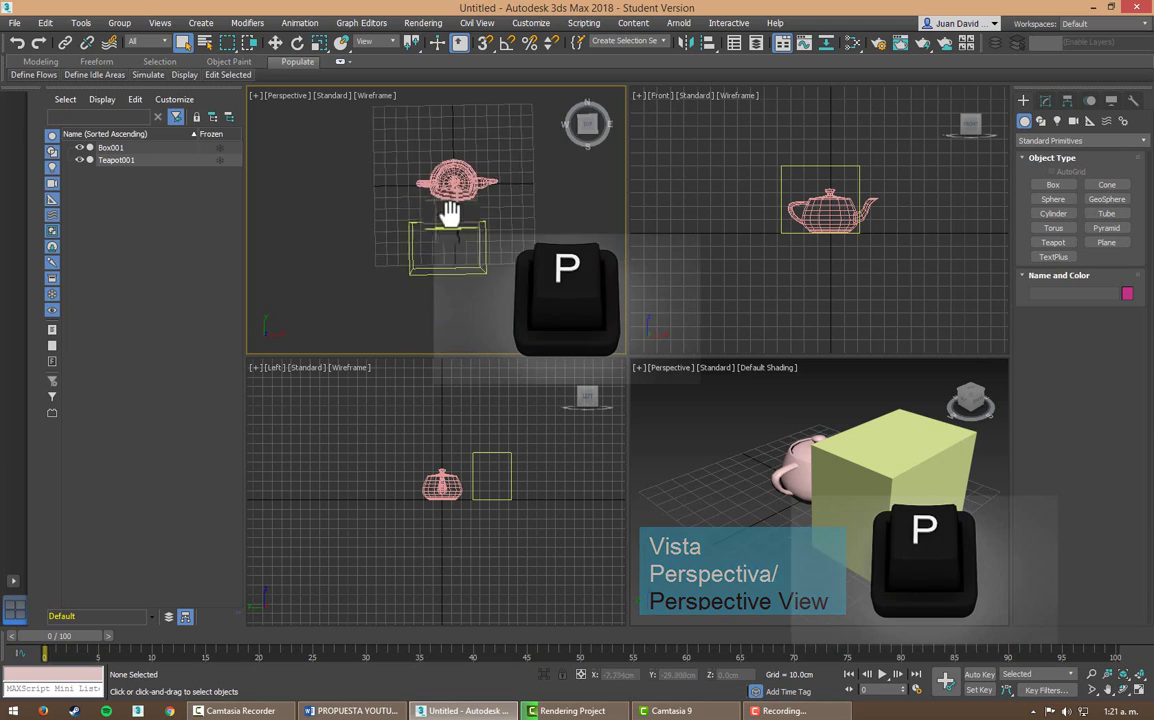
pyautogui.keyDown('alt'); pyautogui.moveTo(412, 287); pyautogui.dragTo(446, 250, button='middle'); pyautogui.keyUp('alt')
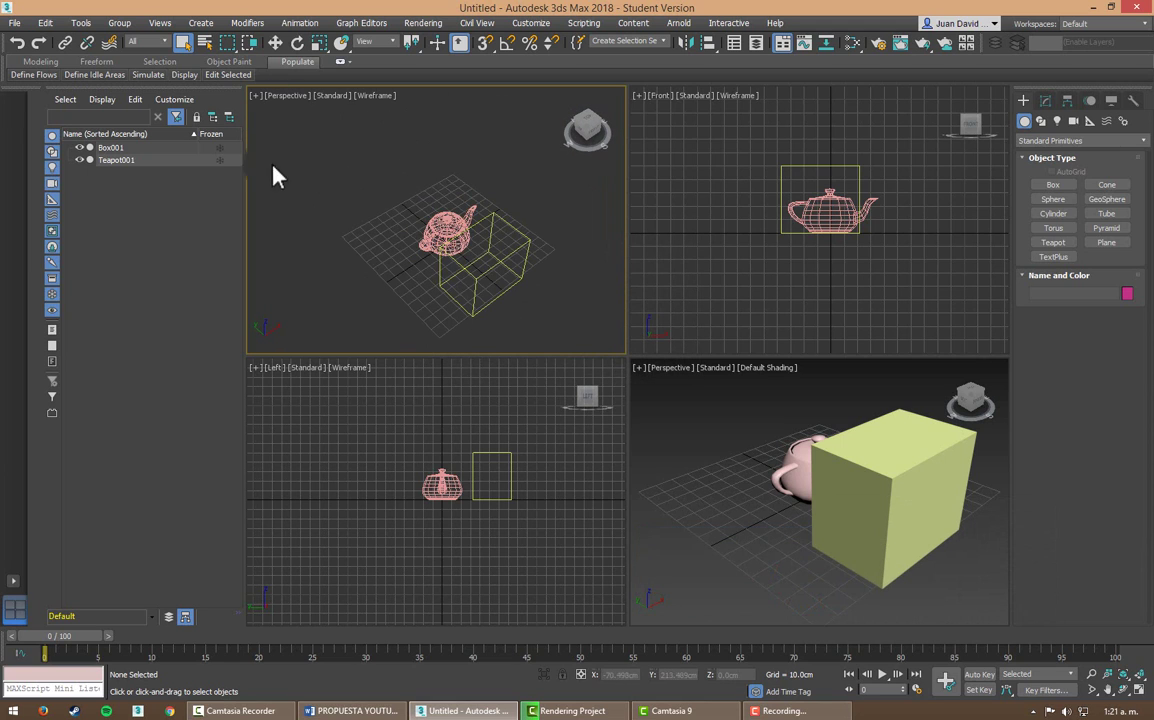
pyautogui.press('t')
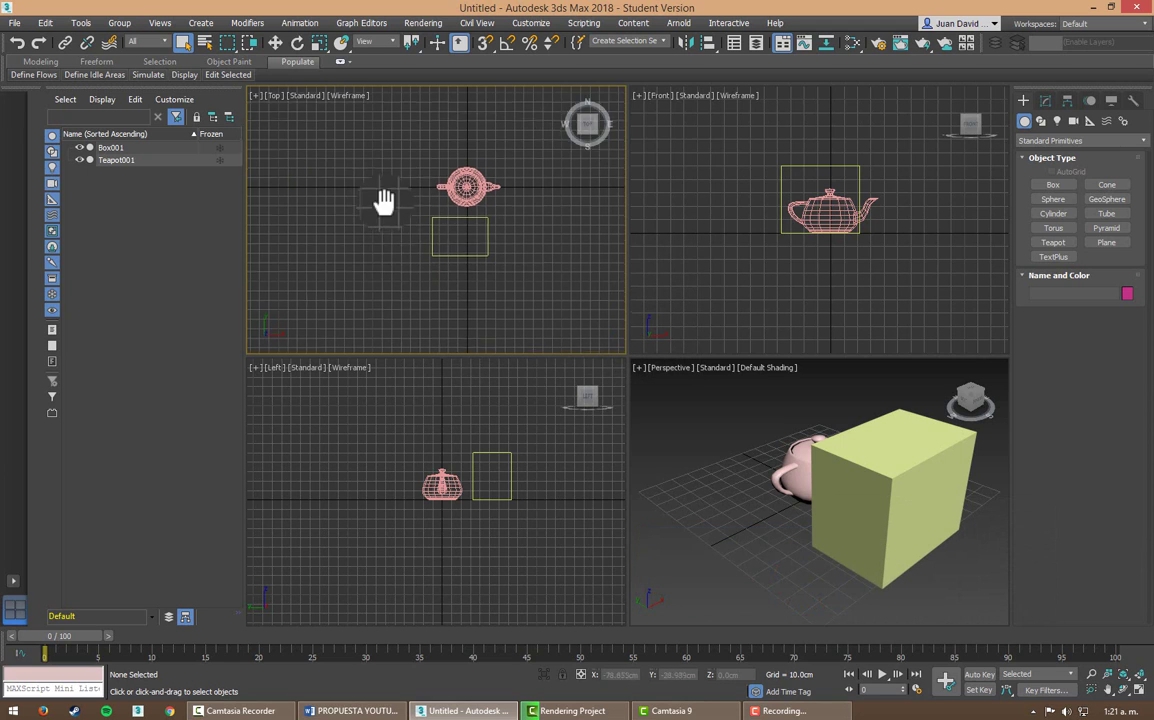
pyautogui.keyDown('alt'); pyautogui.moveTo(786, 442); pyautogui.dragTo(797, 436, button='middle'); pyautogui.keyUp('alt')
pyautogui.click(797, 436)
# Step: Toggle the Front view to shaded and back to wireframe with F3, then pan it right
pyautogui.scroll(2, 830, 230)
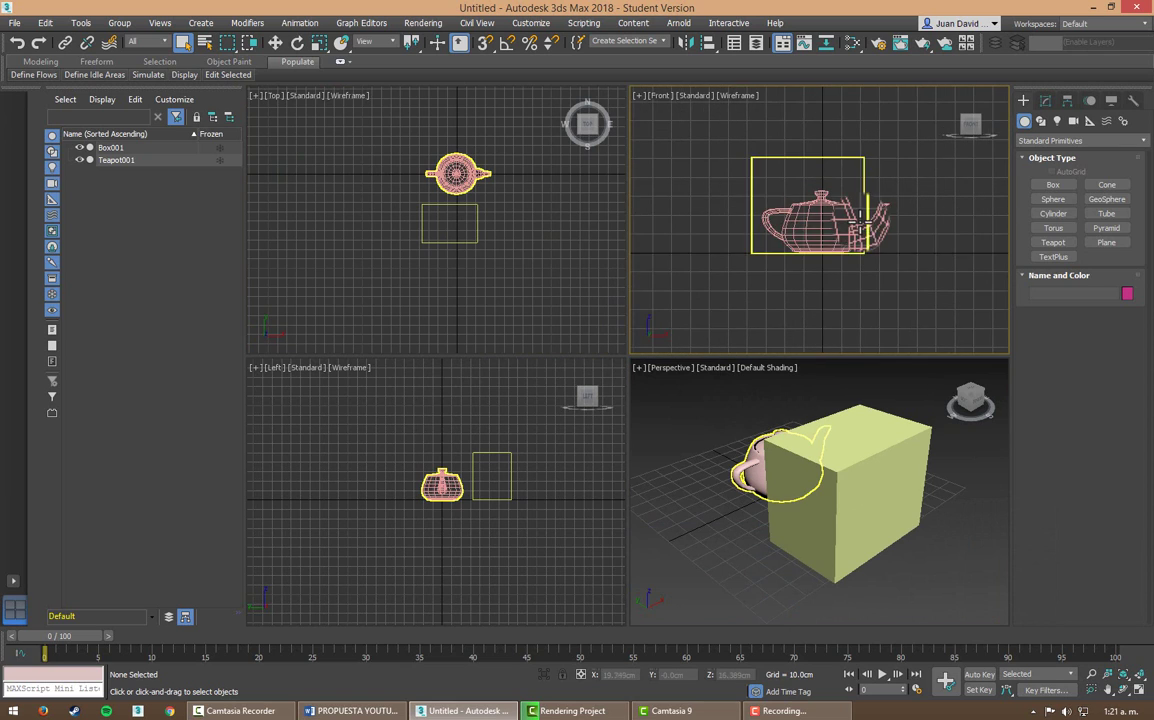
pyautogui.scroll(2, 830, 230)
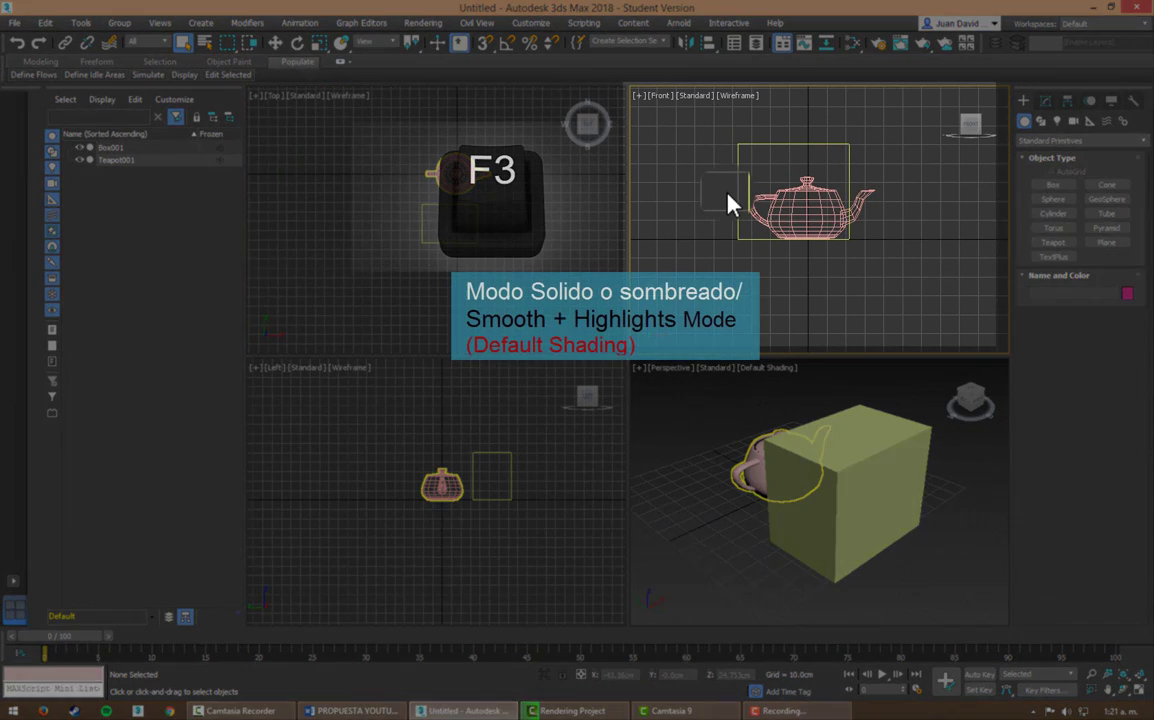
pyautogui.press('F3')
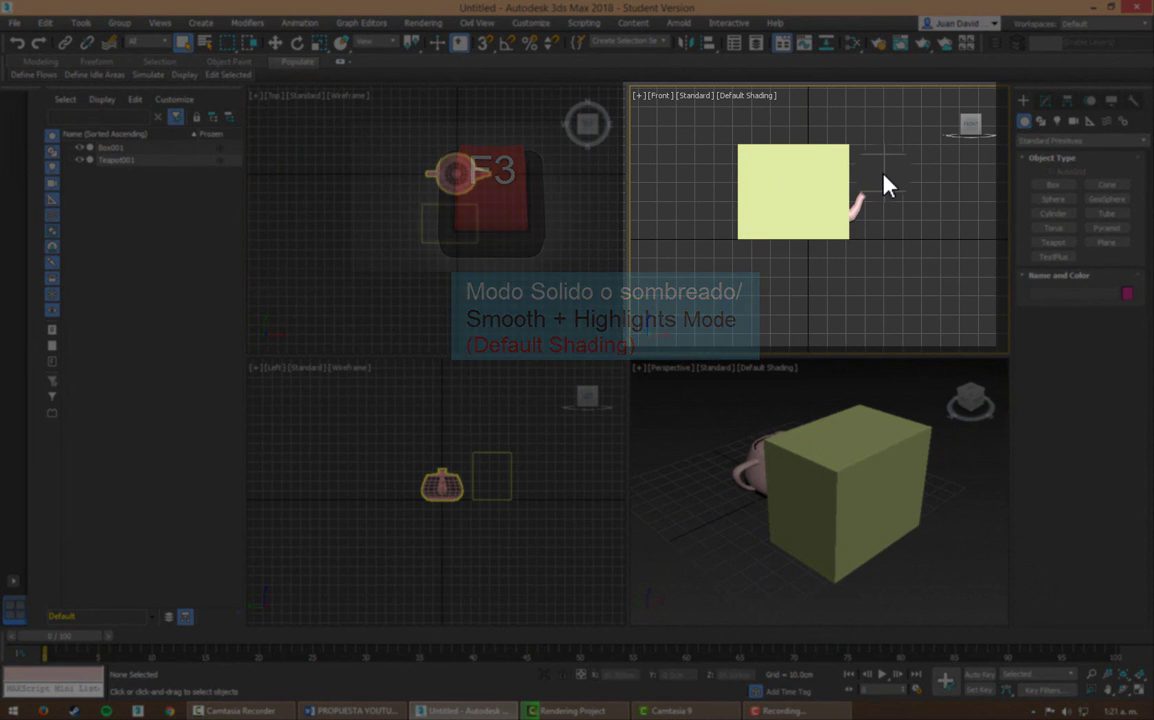
pyautogui.press('F3')
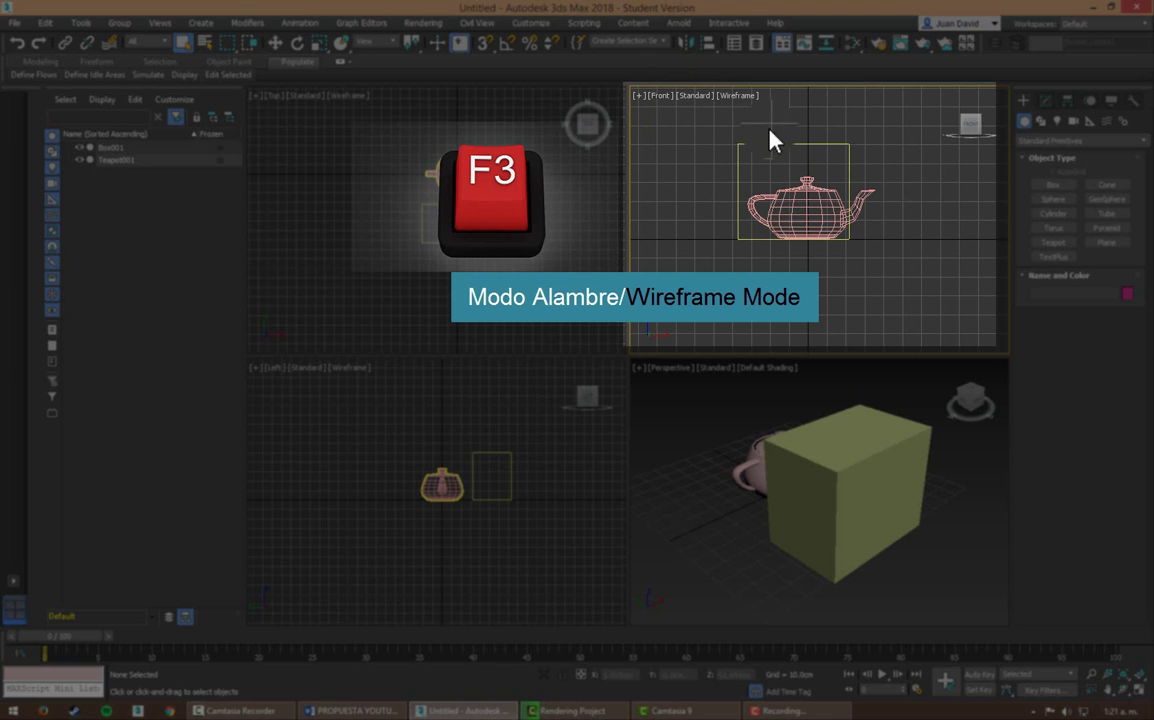
pyautogui.moveTo(777, 235); pyautogui.dragTo(824, 235)
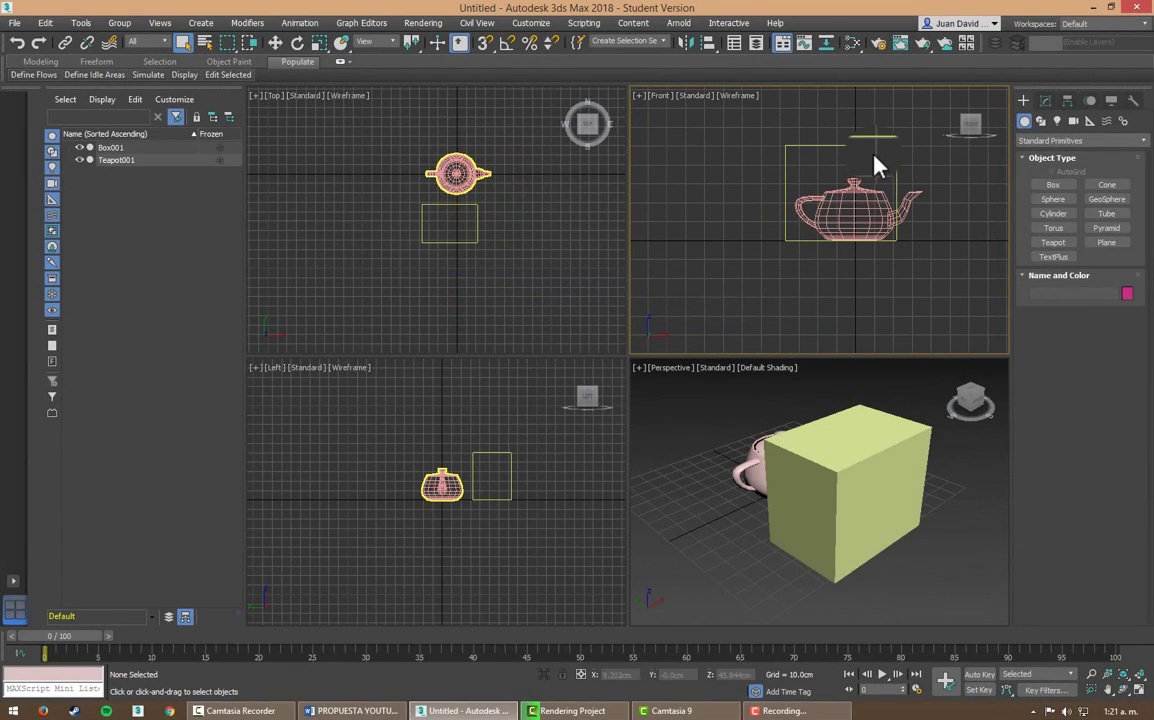
# Step: Select then deselect the teapot, zoom the Top view in and back out, and activate Perspective
pyautogui.click(420, 180)
pyautogui.click(420, 443)
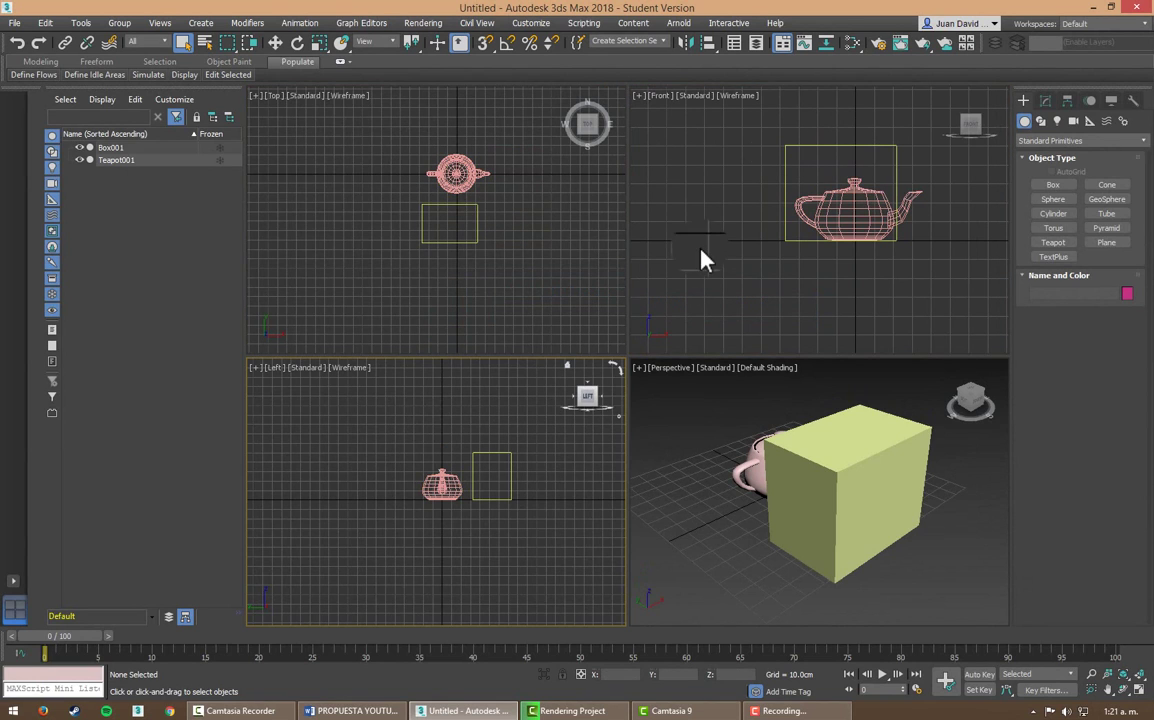
pyautogui.click(450, 176)
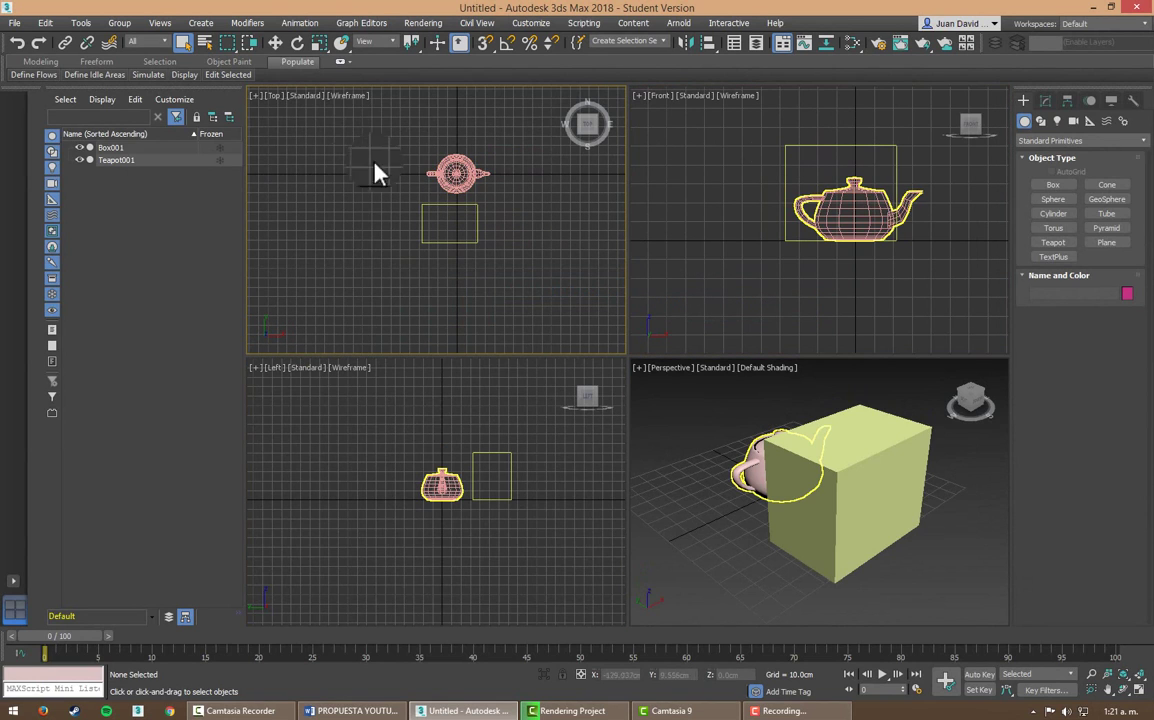
pyautogui.click(417, 463)
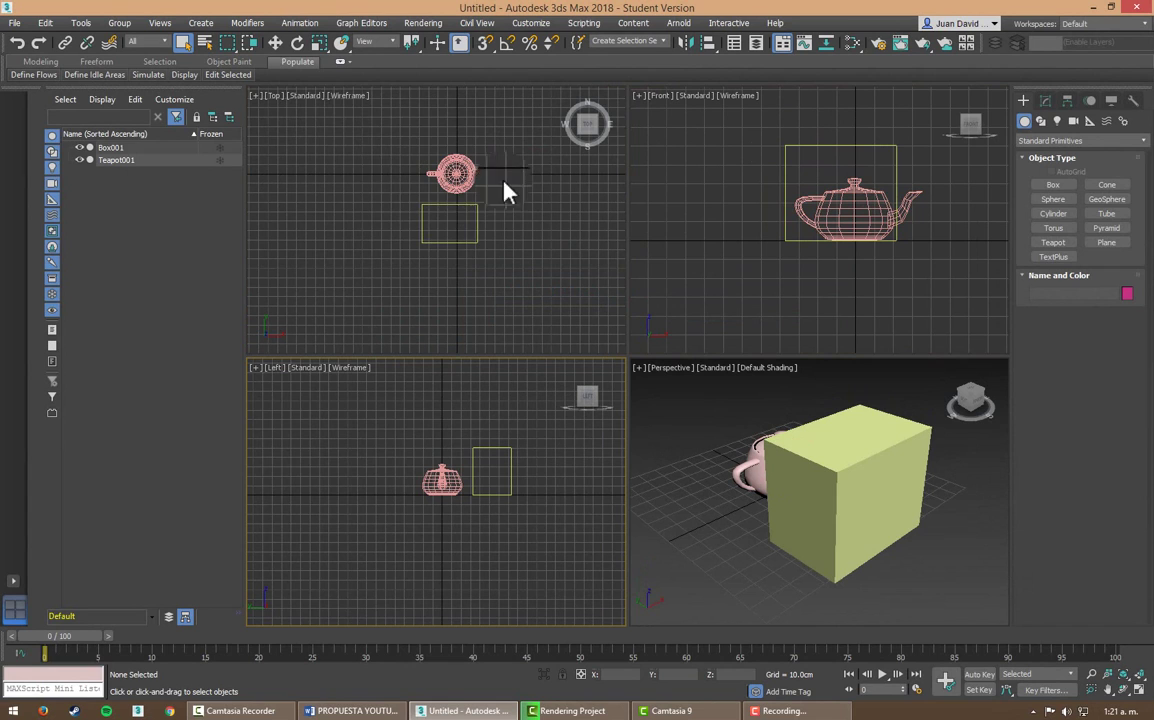
pyautogui.click(488, 212)
pyautogui.scroll(3, 475, 180)
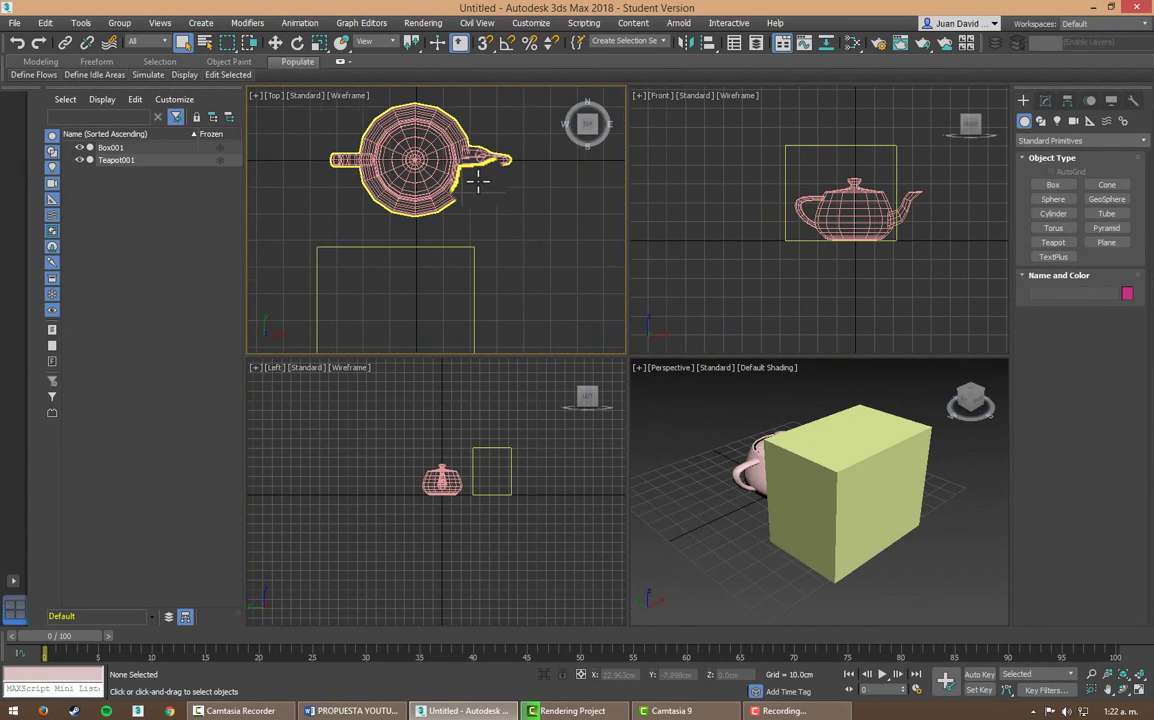
pyautogui.scroll(-3, 478, 182)
pyautogui.click(725, 418)
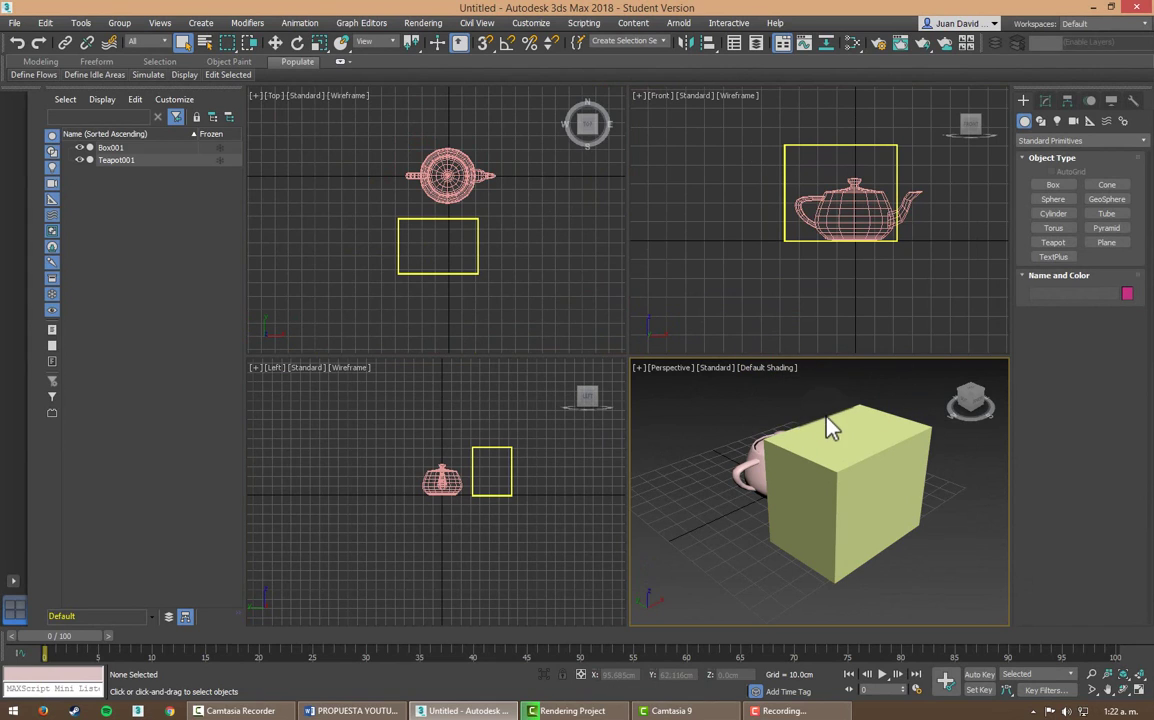
pyautogui.press('F3')
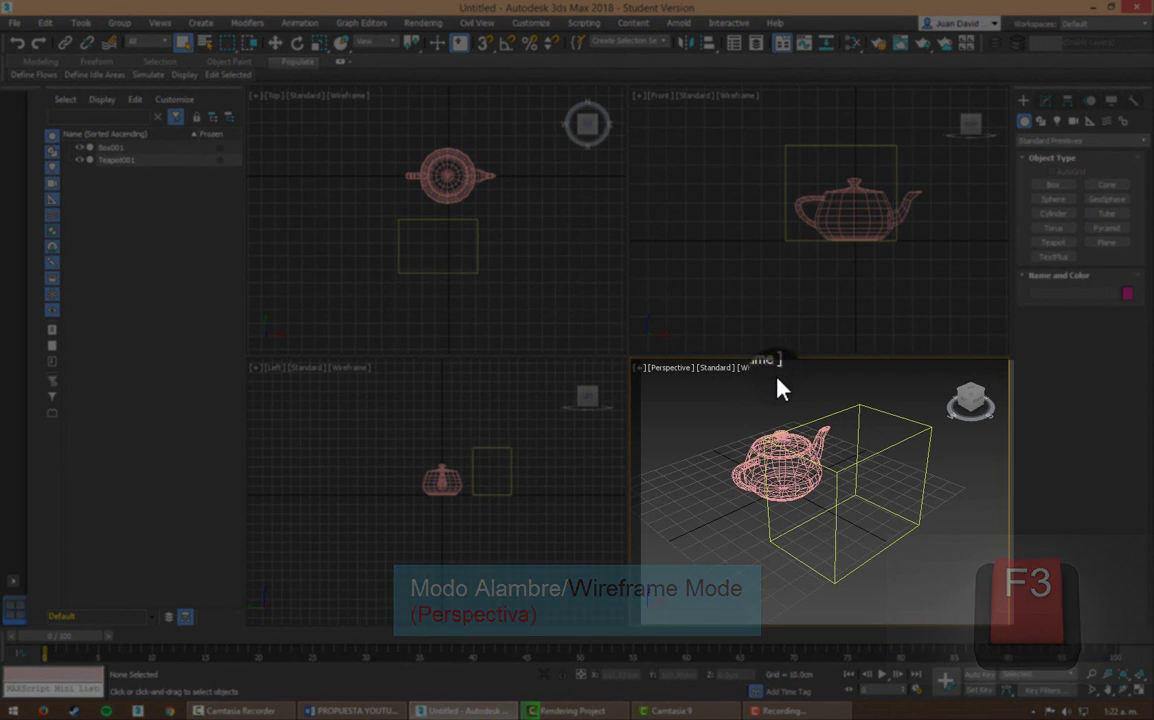
pyautogui.press('F3')
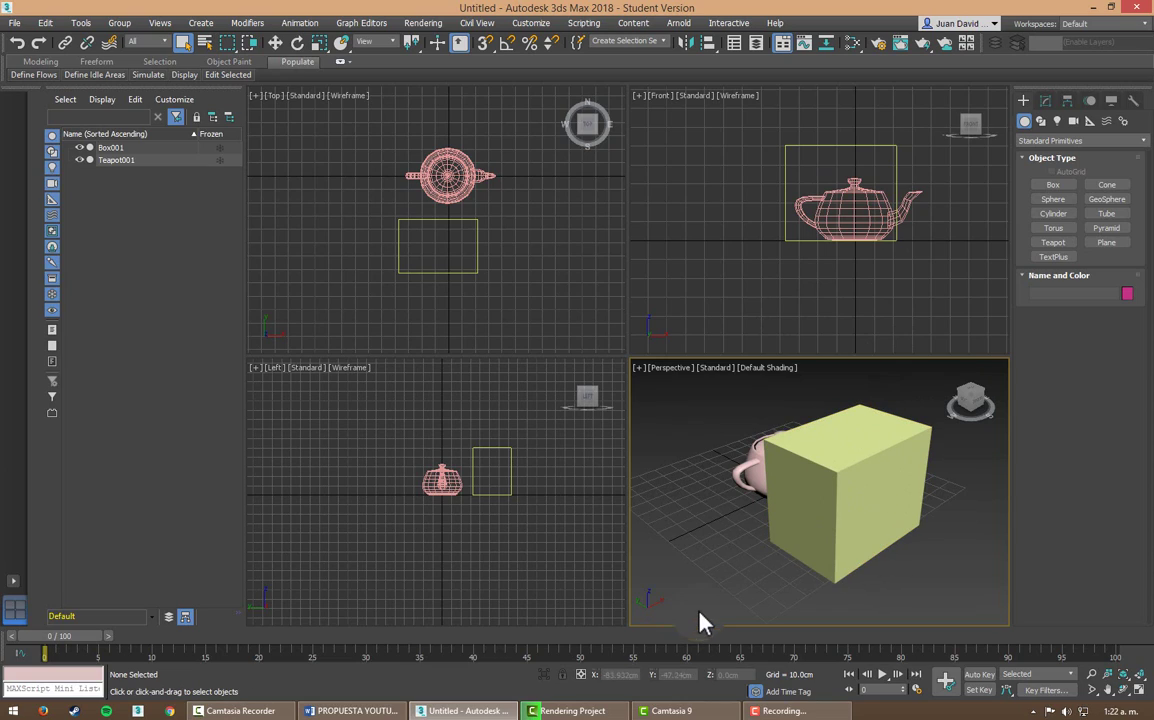
pyautogui.press('F4')
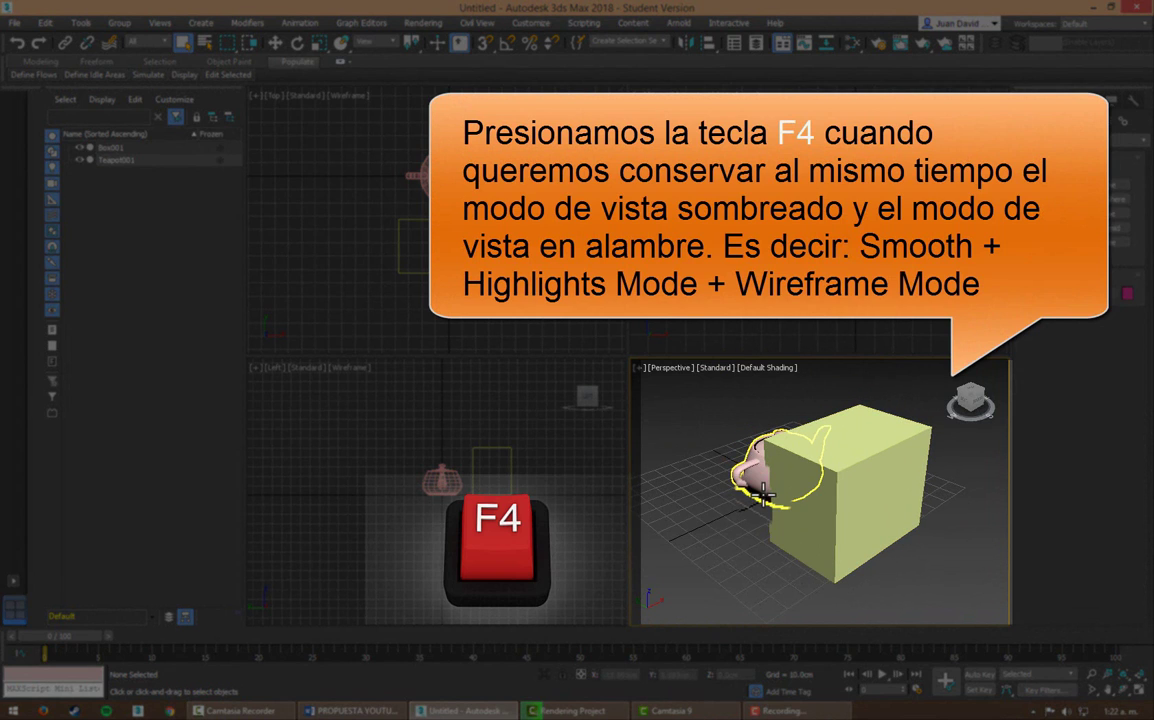
pyautogui.press('F4')
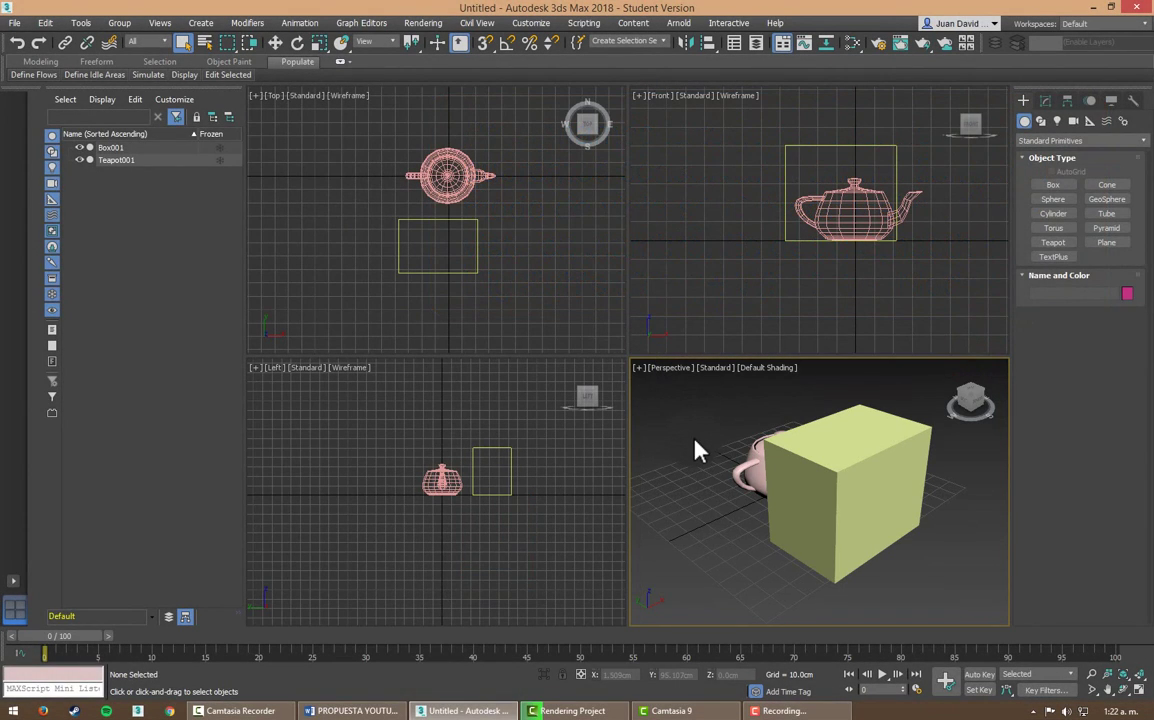
# Step: Cycle the lower-right view through Front, Back, Top and Bottom using the V menu
pyautogui.press('v')
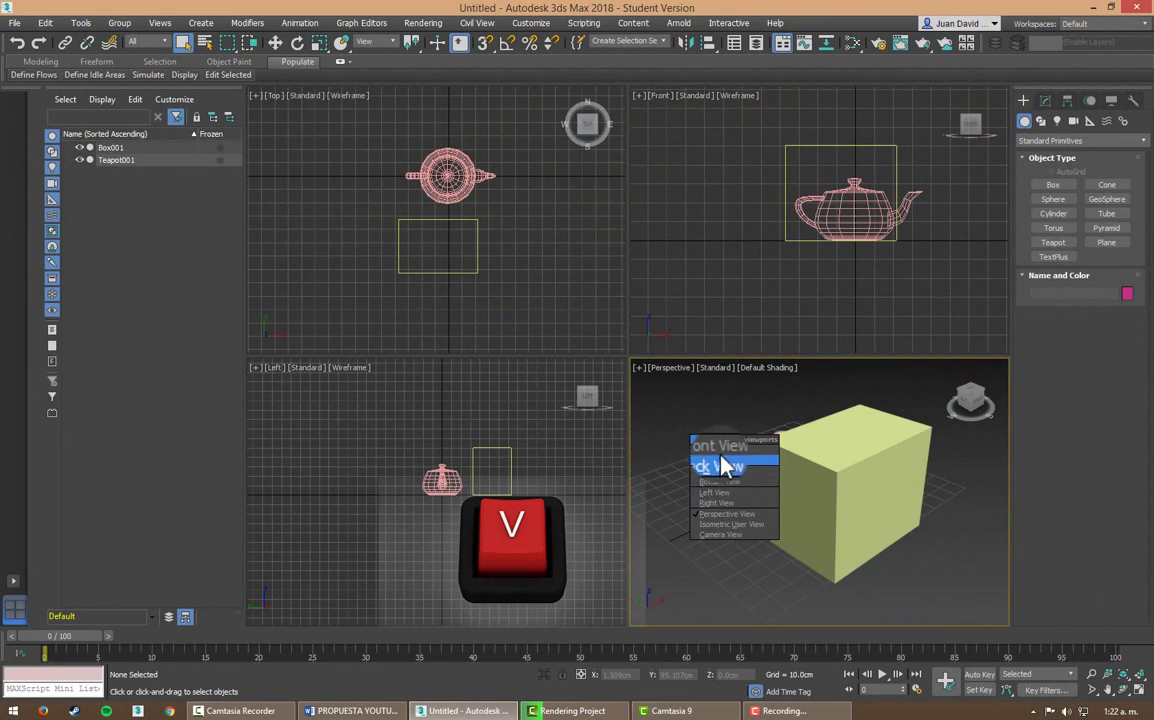
pyautogui.click(718, 463)
pyautogui.press('v')
pyautogui.click(731, 519)
pyautogui.press('v')
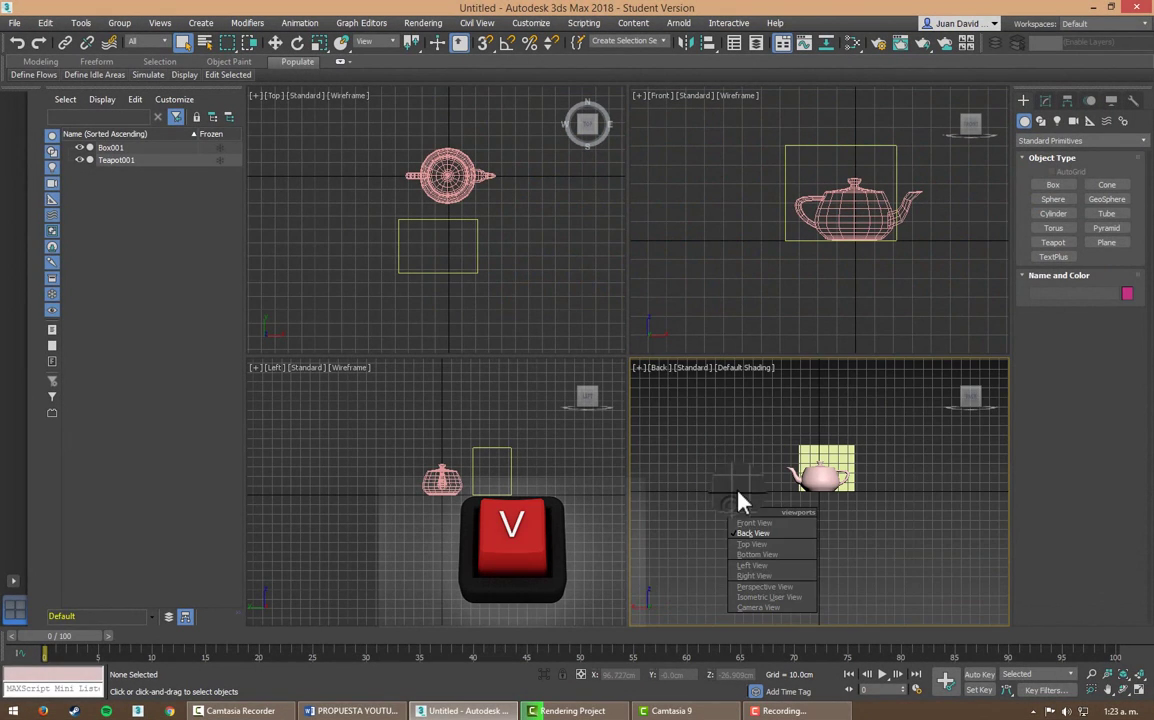
pyautogui.click(747, 551)
pyautogui.press('v')
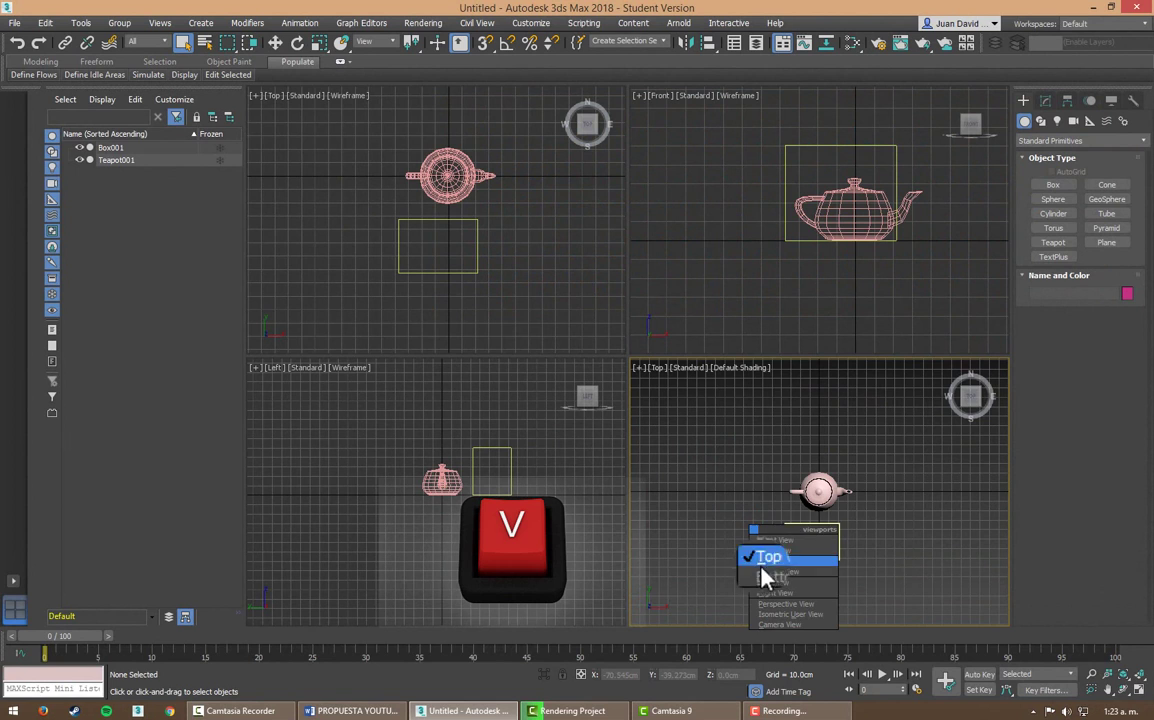
pyautogui.click(770, 582)
# Step: Return the lower-right view to Perspective and orbit it to a slanted top-down angle
pyautogui.press('v')
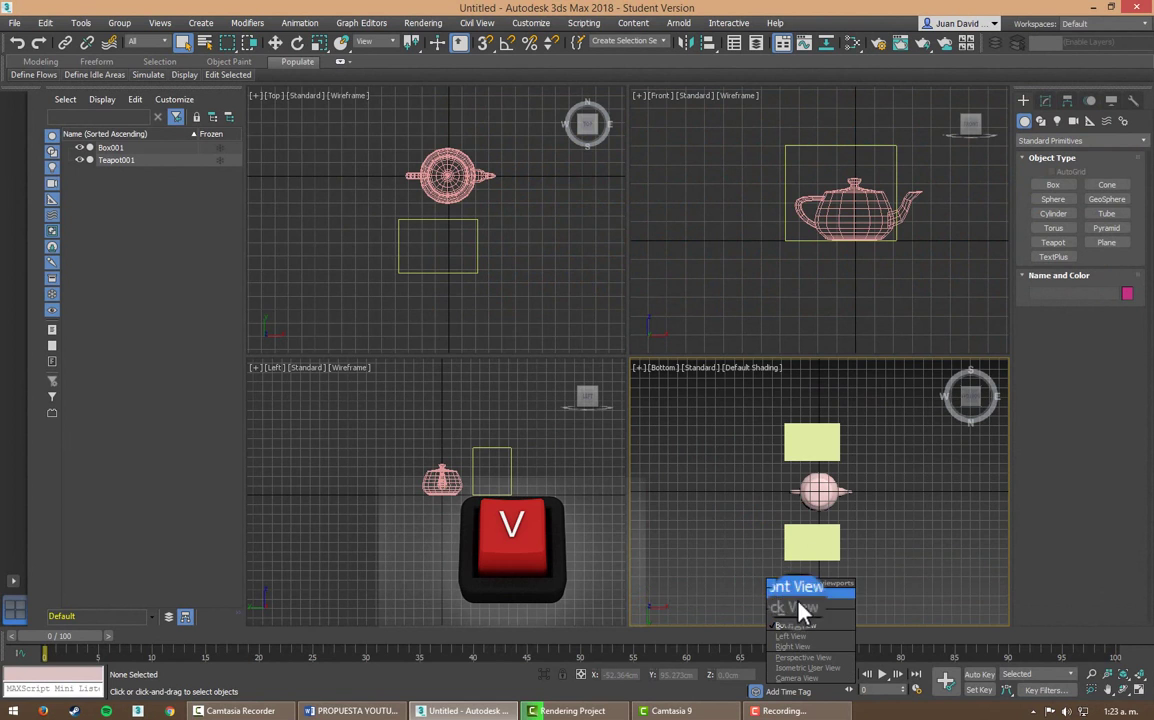
pyautogui.click(810, 660)
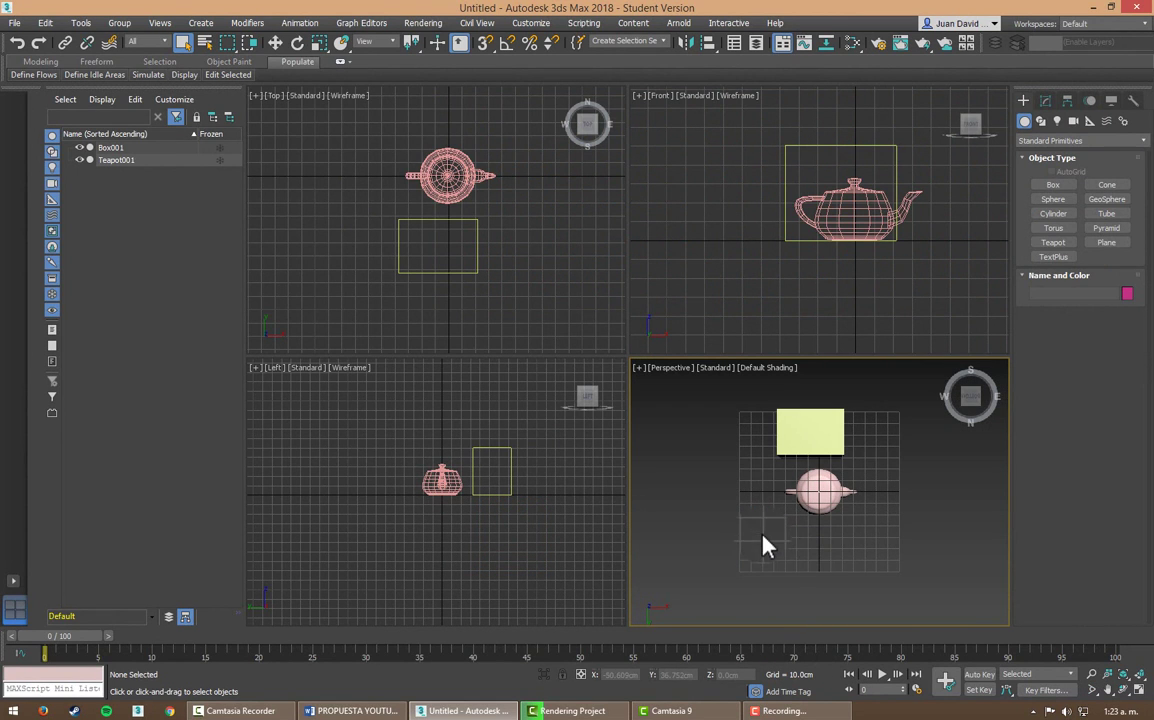
pyautogui.moveTo(763, 545)
pyautogui.keyDown('alt'); pyautogui.mouseDown(button='middle')
pyautogui.moveTo(778, 494)
pyautogui.moveTo(768, 537)
pyautogui.moveTo(814, 452)
pyautogui.moveTo(699, 527)
pyautogui.moveTo(768, 507)
pyautogui.moveTo(685, 489)
pyautogui.moveTo(765, 502)
pyautogui.moveTo(958, 436)
pyautogui.moveTo(867, 517)
pyautogui.mouseUp(button='middle'); pyautogui.keyUp('alt')
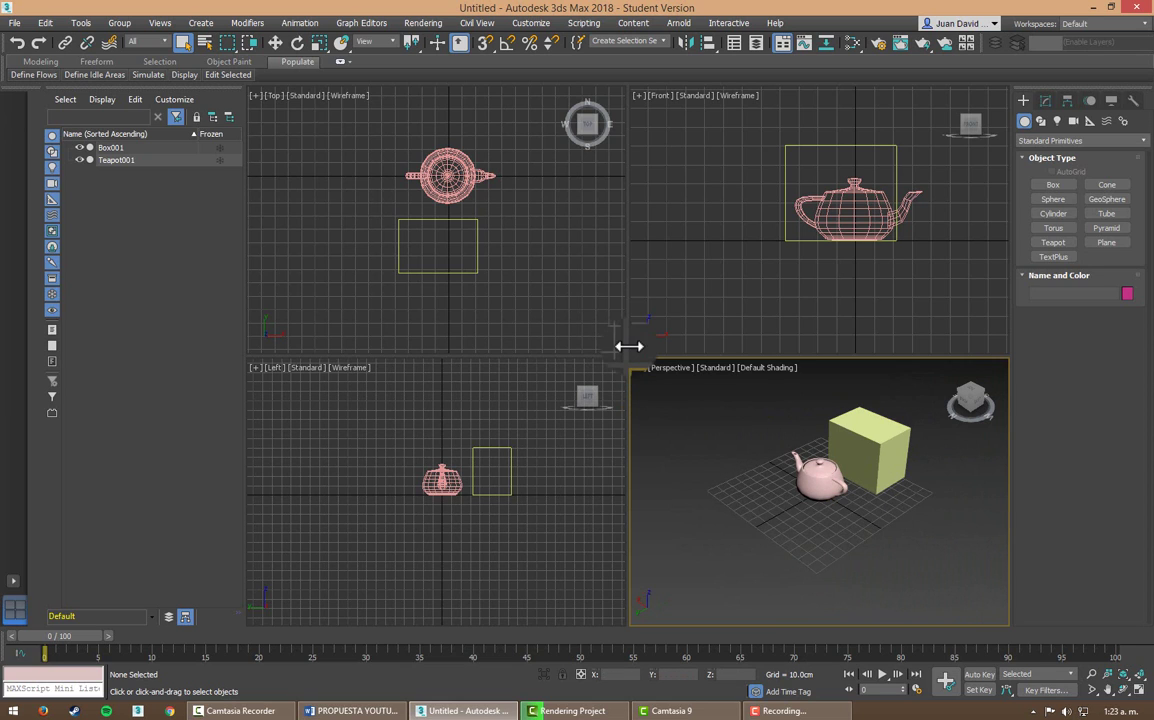
pyautogui.moveTo(628, 355); pyautogui.dragTo(371, 194)
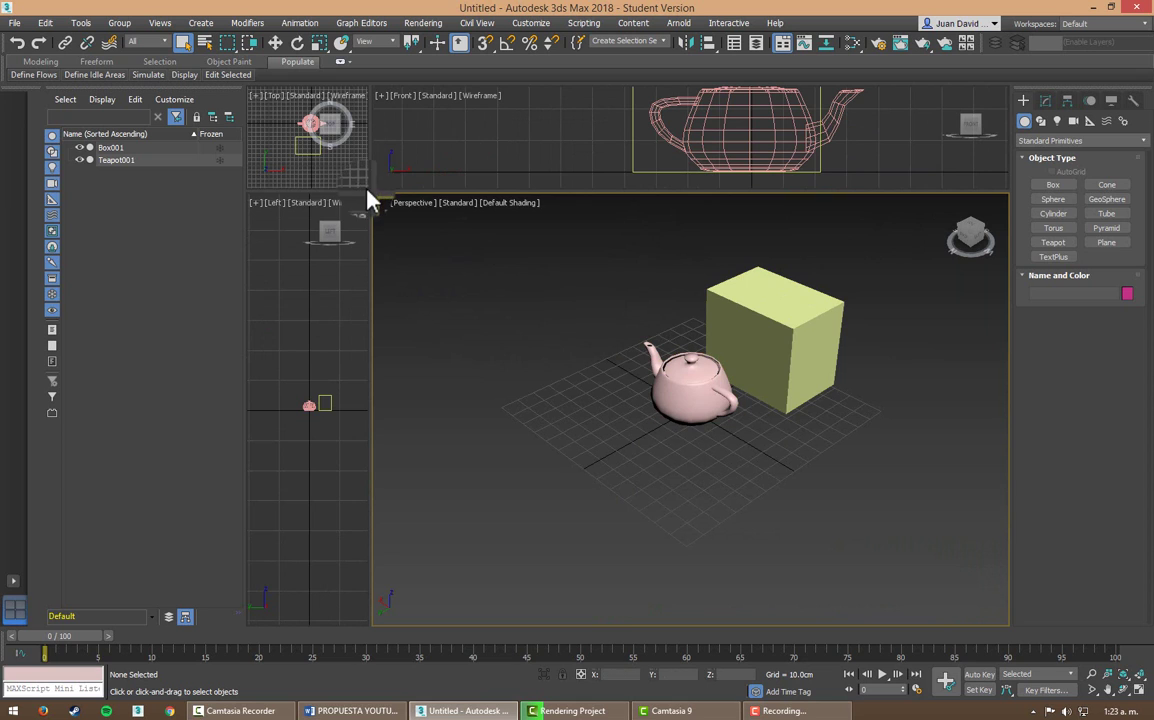
pyautogui.moveTo(370, 196)
pyautogui.mouseDown()
pyautogui.moveTo(590, 490)
pyautogui.moveTo(795, 460)
pyautogui.mouseUp()
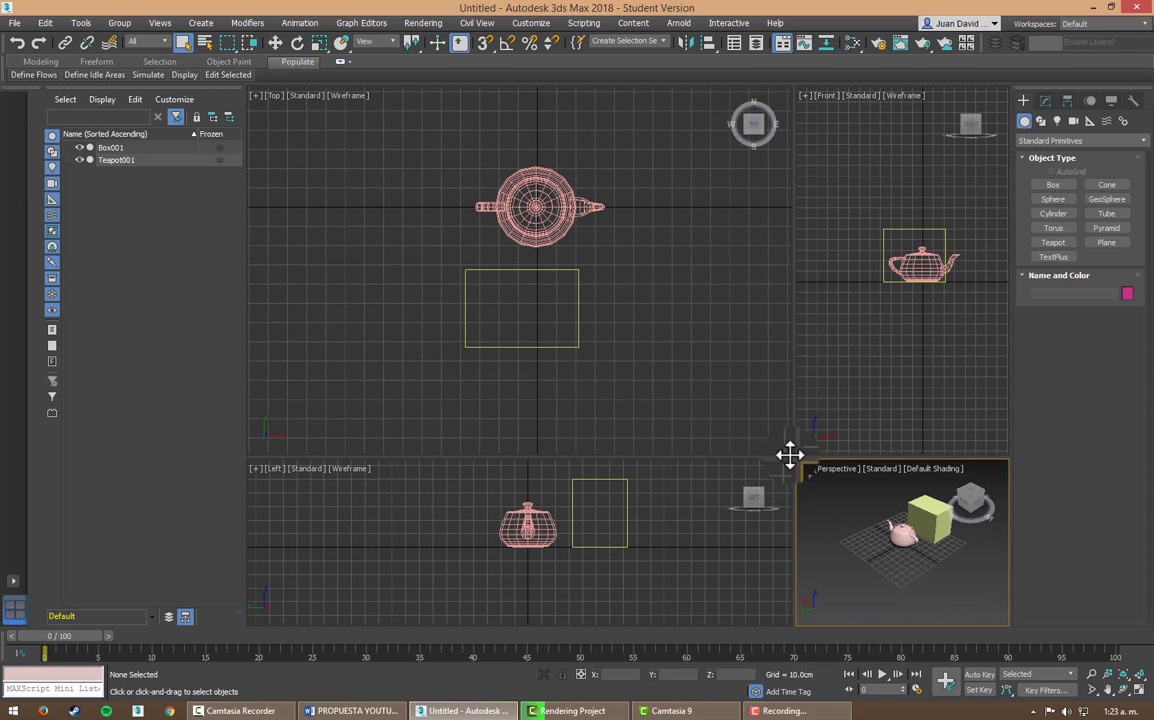
pyautogui.moveTo(795, 460)
pyautogui.mouseDown()
pyautogui.moveTo(540, 335)
pyautogui.moveTo(781, 370)
pyautogui.mouseUp()
pyautogui.rightClick(785, 378)
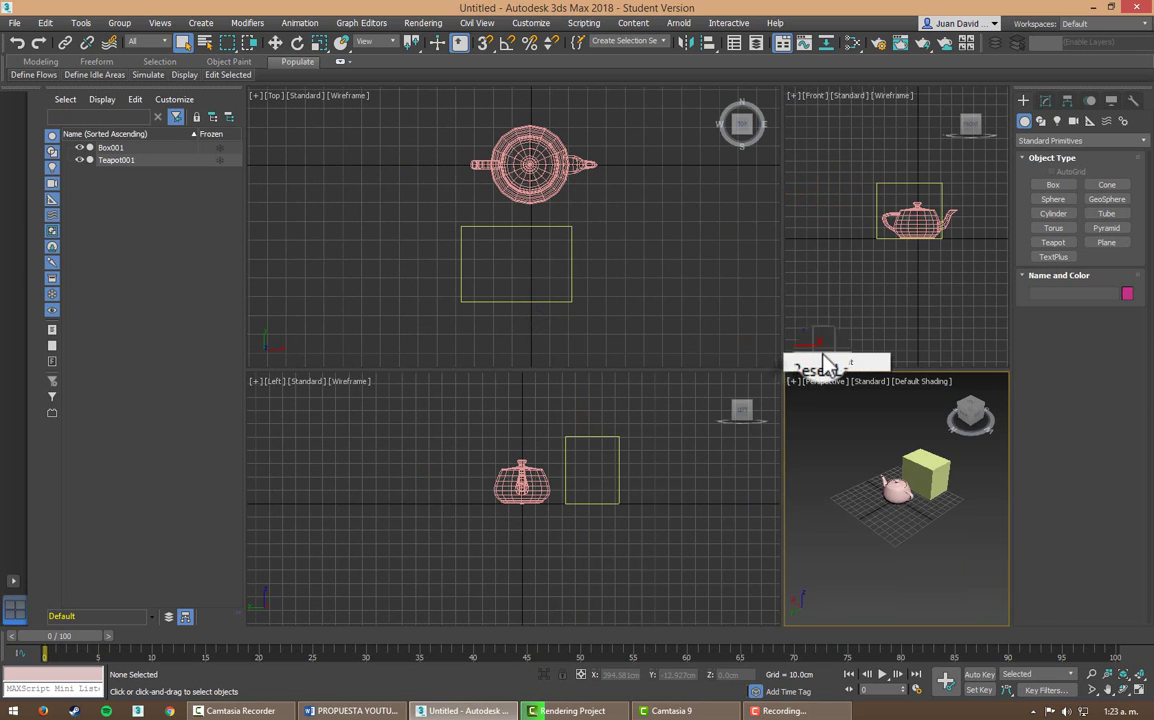
pyautogui.click(808, 362)
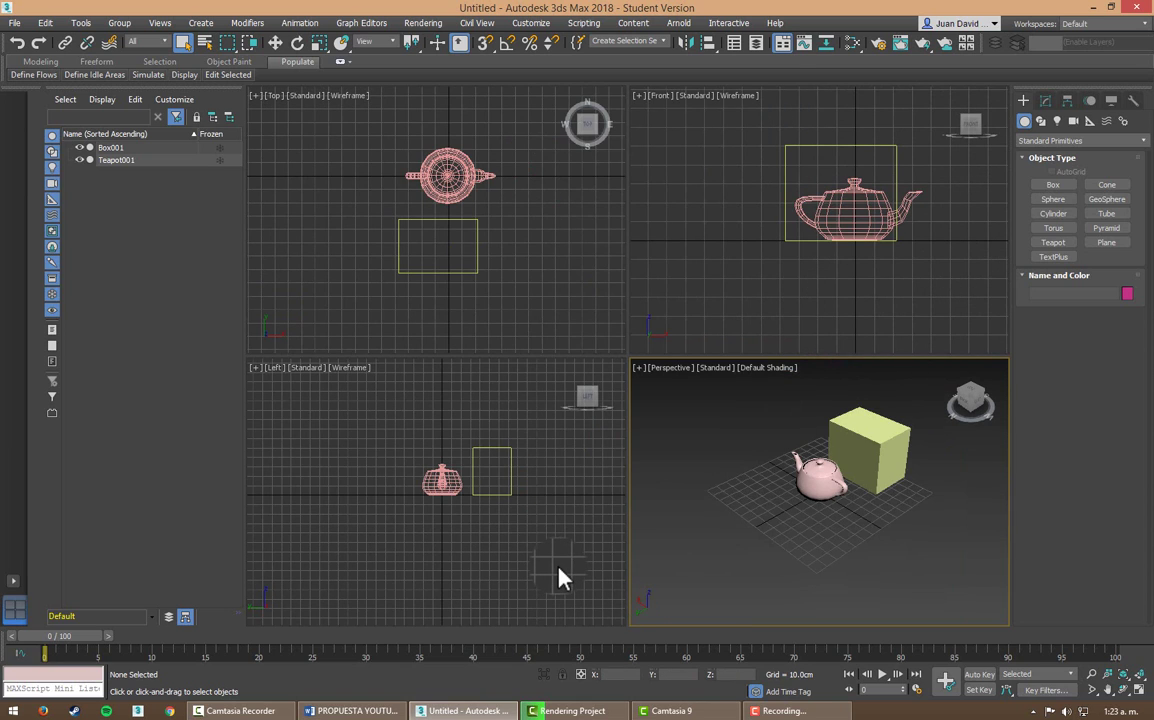
# Step: Open Windows Magnifier with Win+Plus, magnify the Perspective view, then zoom back out with Win+Minus
pyautogui.press('super+plus')
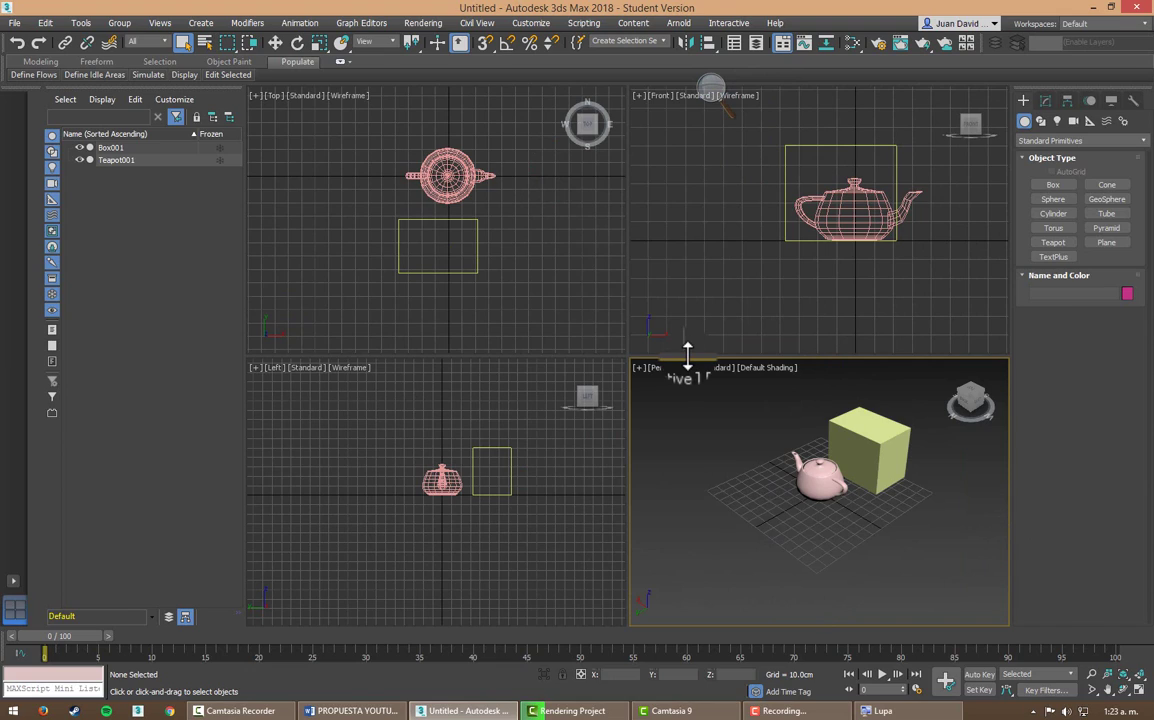
pyautogui.press('super+plus')
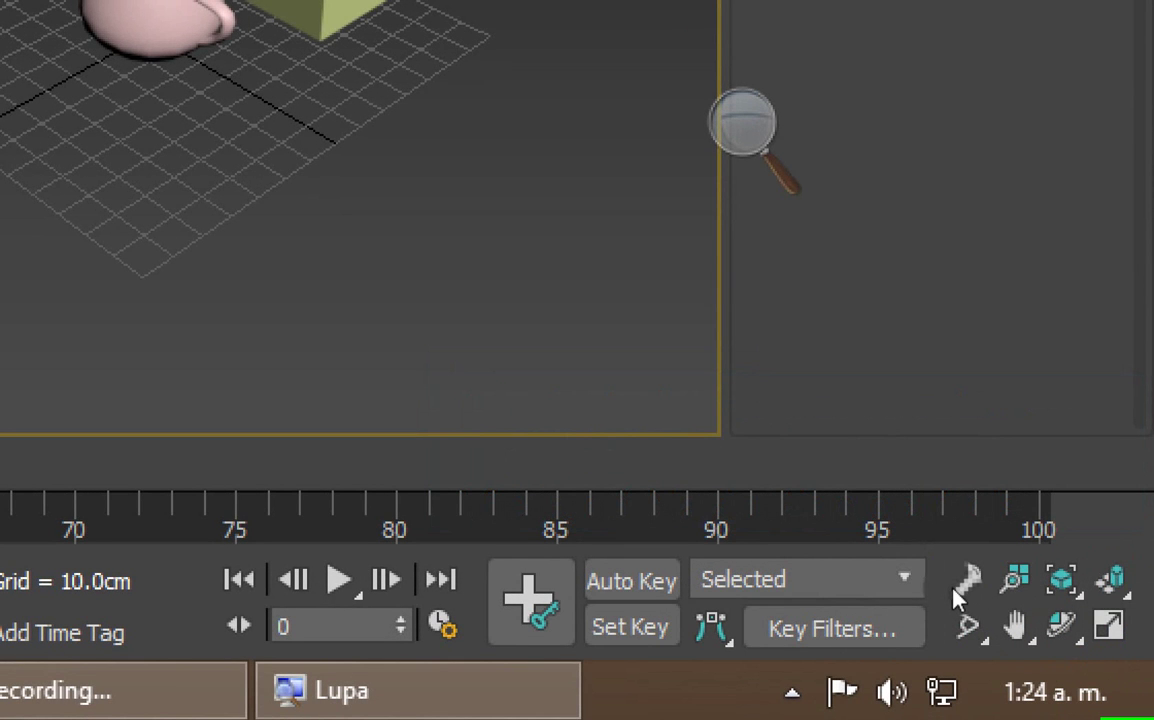
pyautogui.press('super+minus')
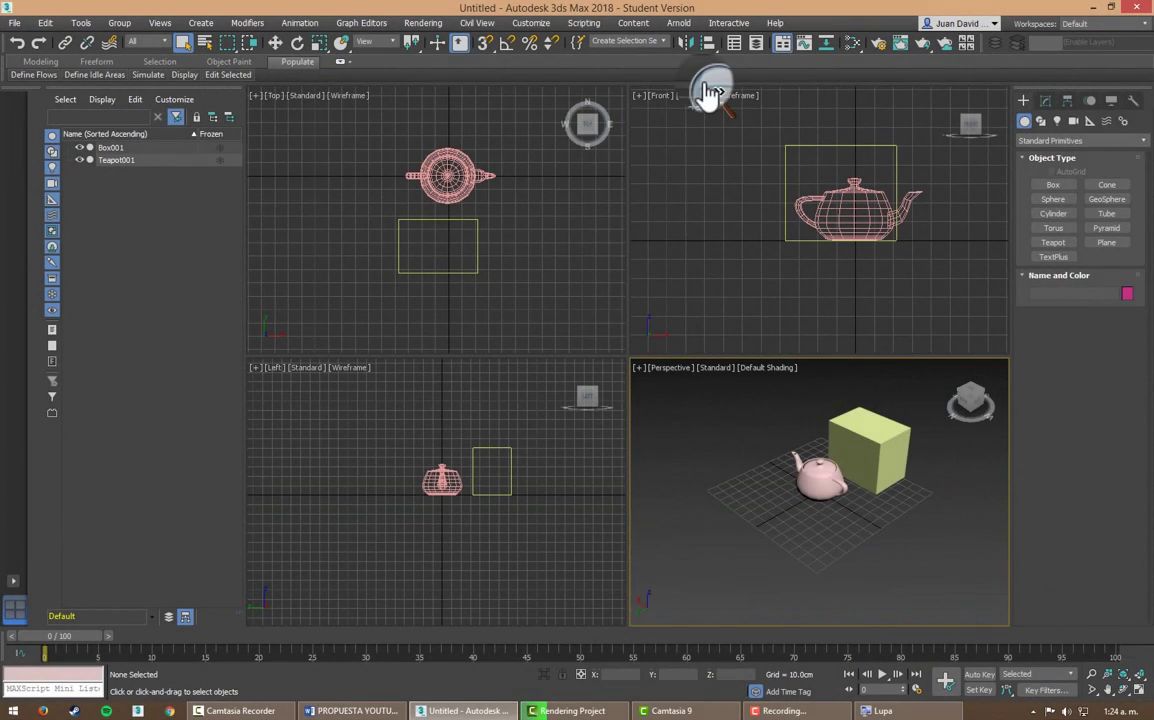
# Step: Close the Magnifier toolbar and toggle the Perspective view maximized with Alt+W
pyautogui.moveTo(729, 77); pyautogui.dragTo(157, 652)
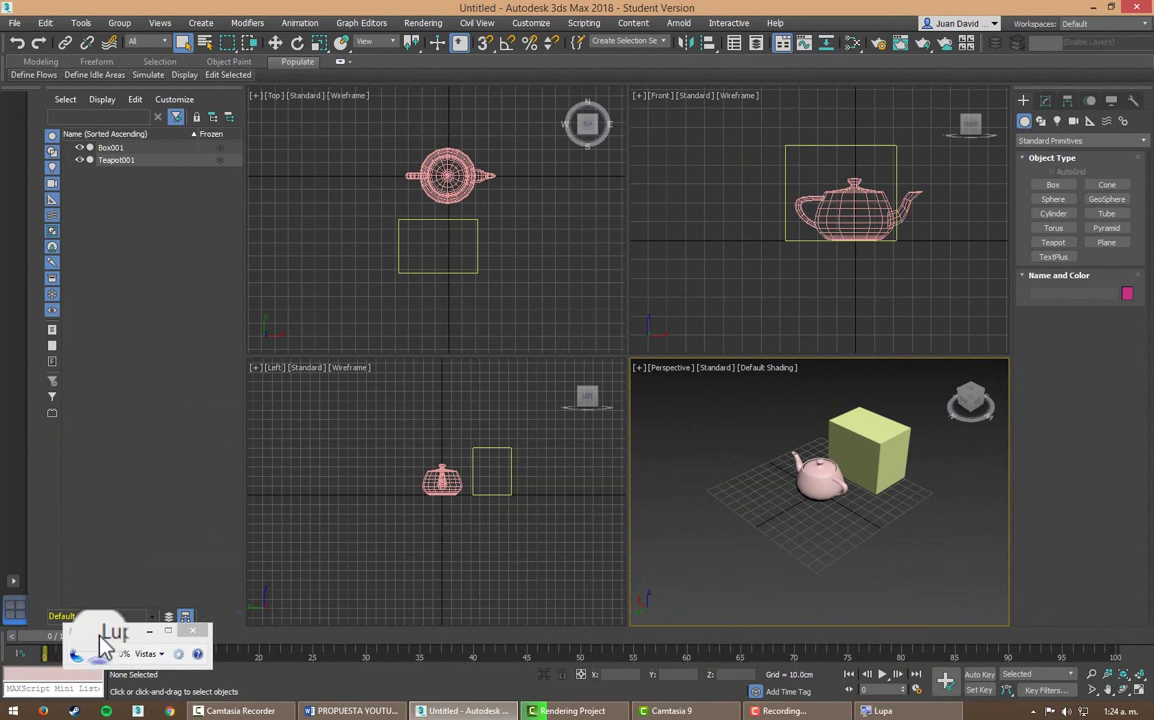
pyautogui.click(158, 639)
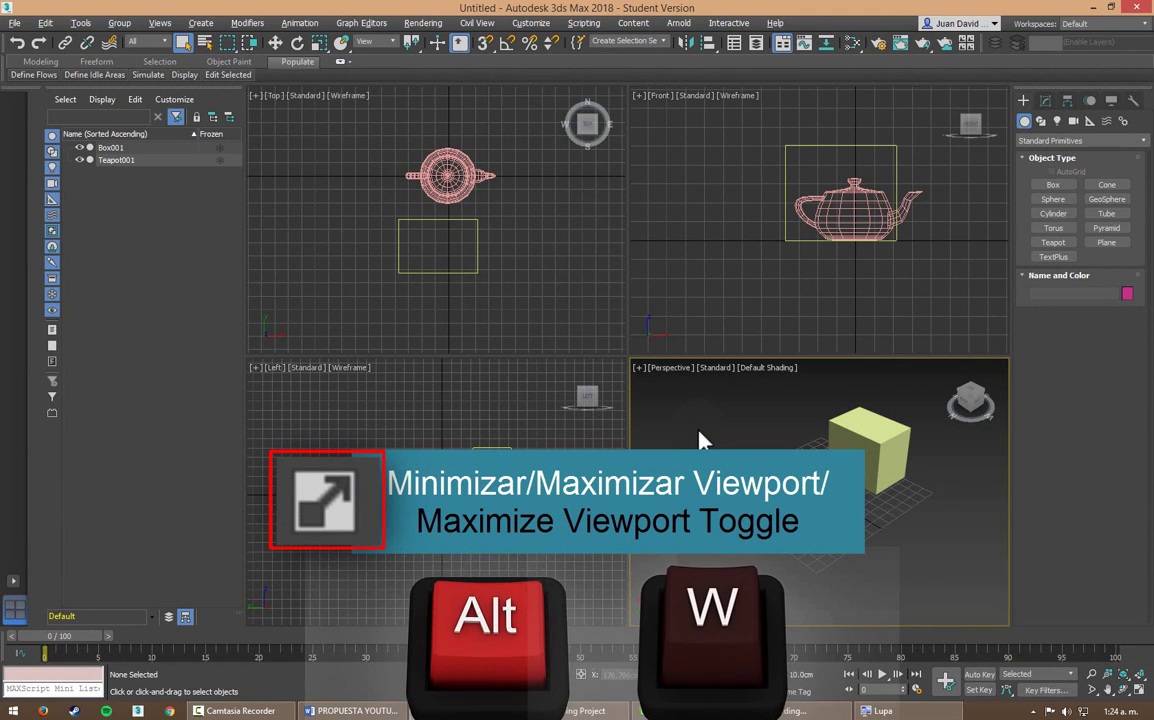
pyautogui.hotkey('alt', 'w')
pyautogui.hotkey('alt', 'w')
pyautogui.hotkey('alt', 'w')
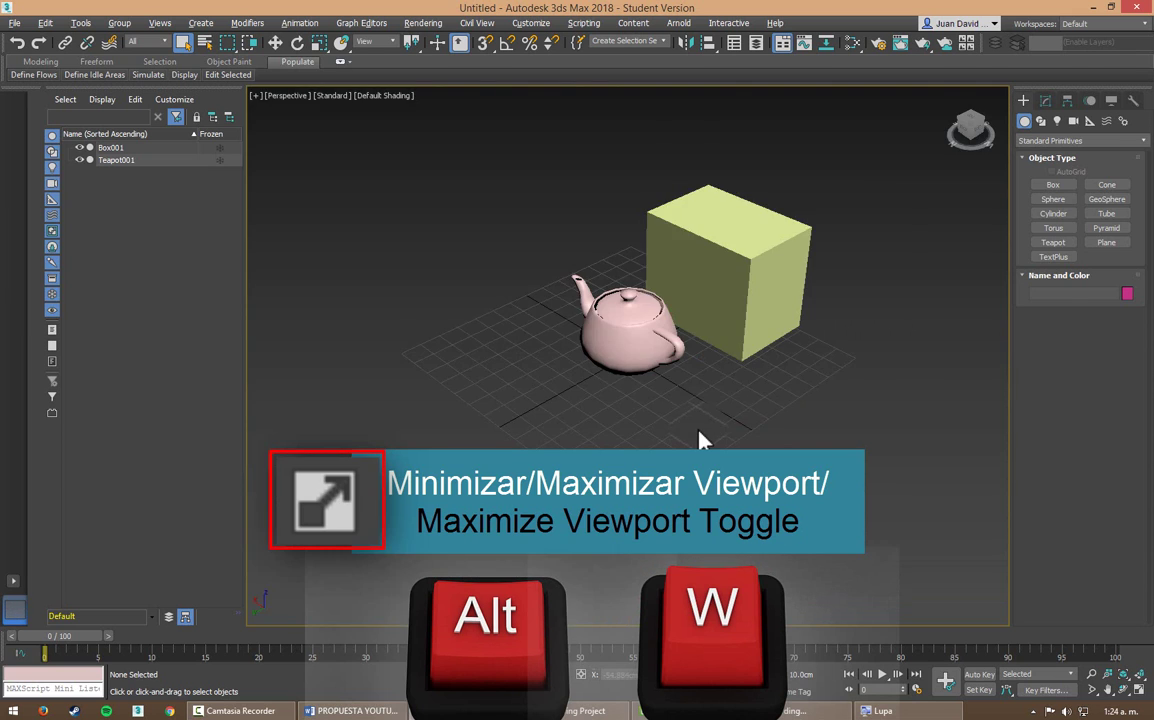
pyautogui.hotkey('alt', 'w')
pyautogui.hotkey('alt', 'w')
pyautogui.hotkey('alt', 'w')
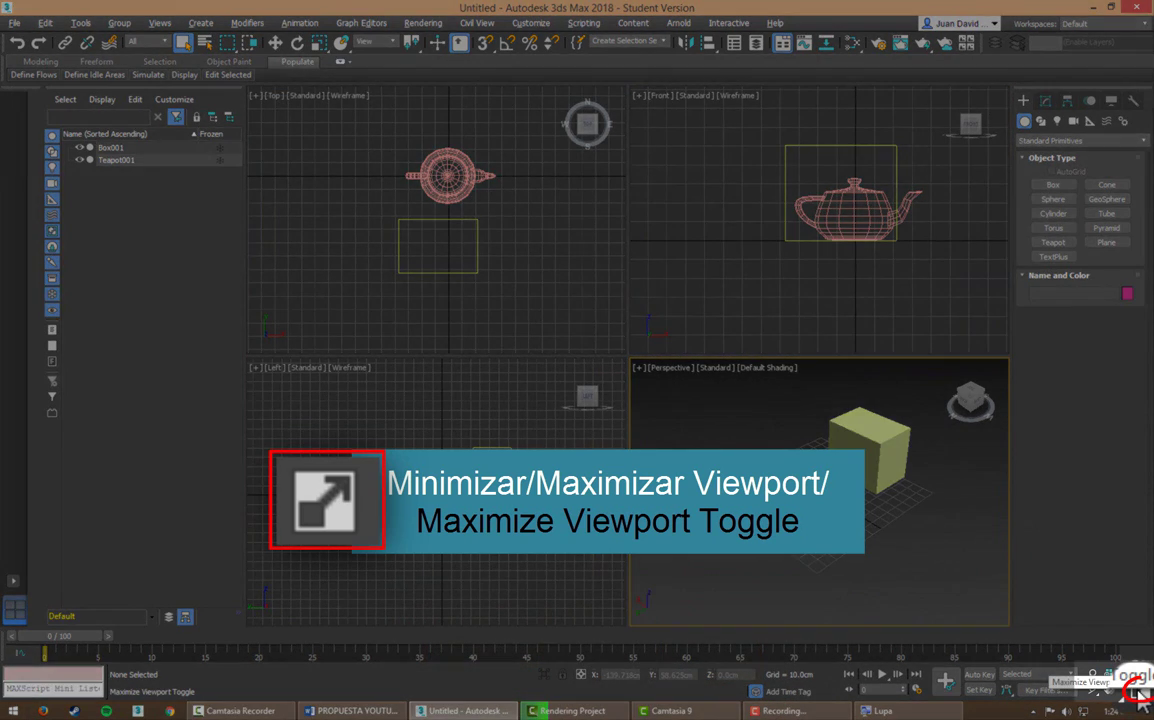
pyautogui.hotkey('alt', 'w')
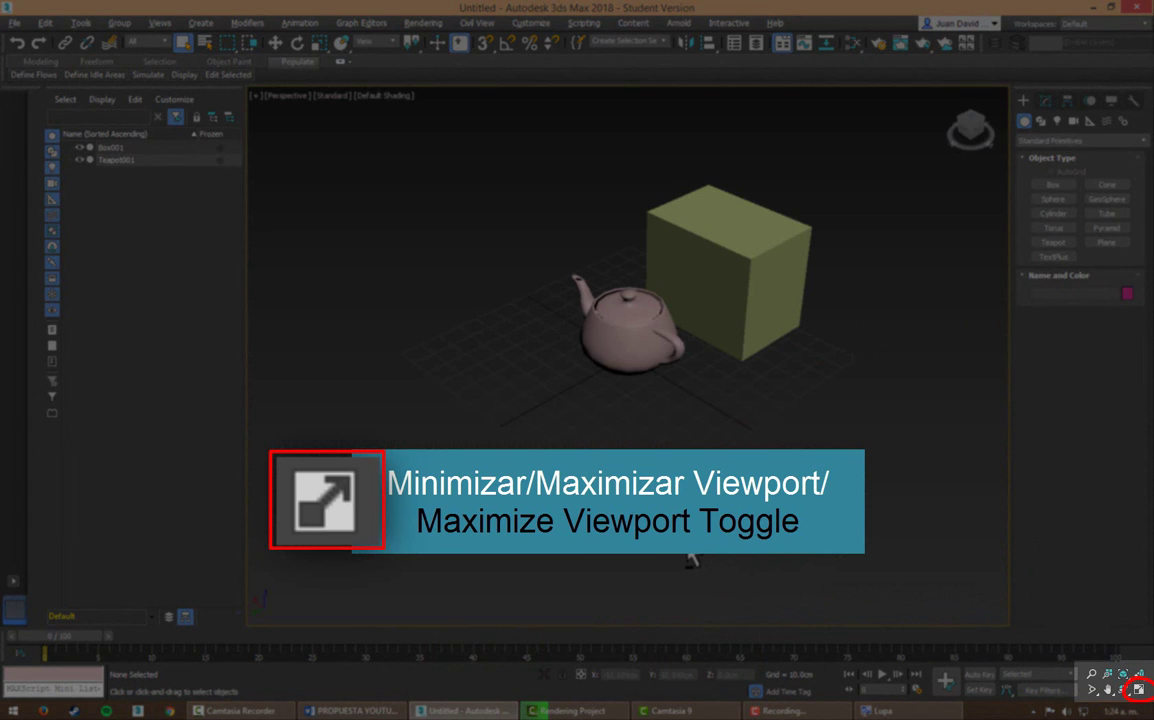
pyautogui.hotkey('alt', 'w')
pyautogui.hotkey('alt', 'w')
pyautogui.hotkey('alt', 'w')
pyautogui.hotkey('alt', 'w')
pyautogui.hotkey('alt', 'w')
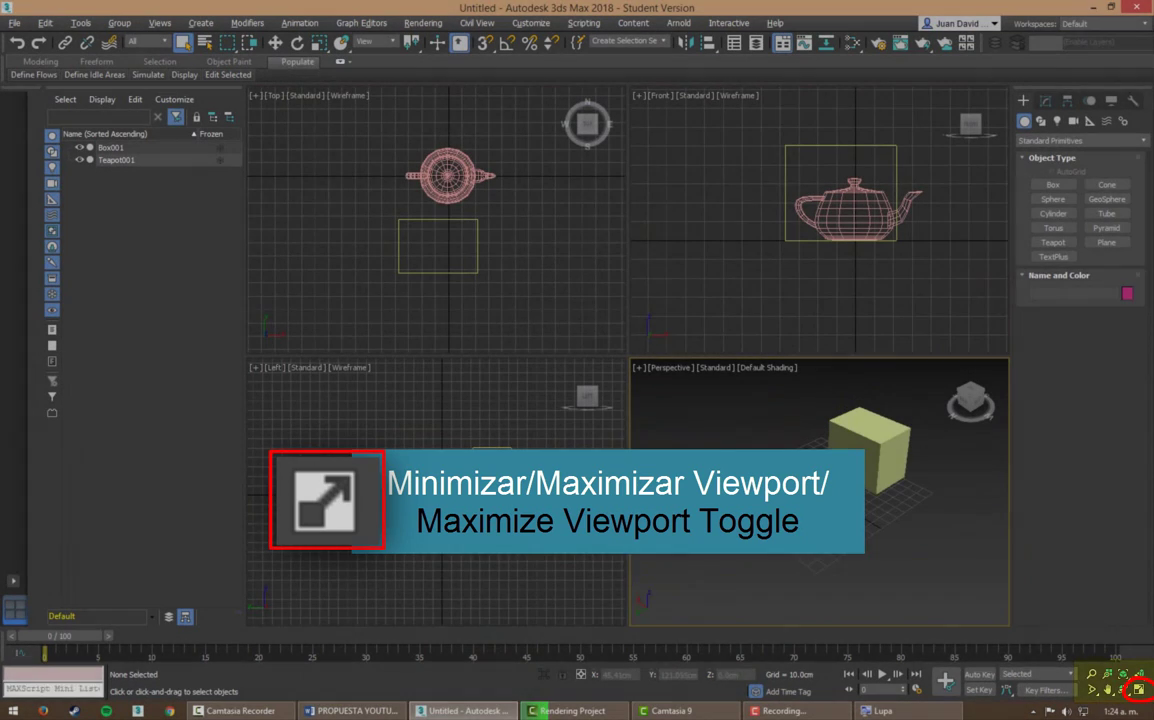
pyautogui.click(676, 270)
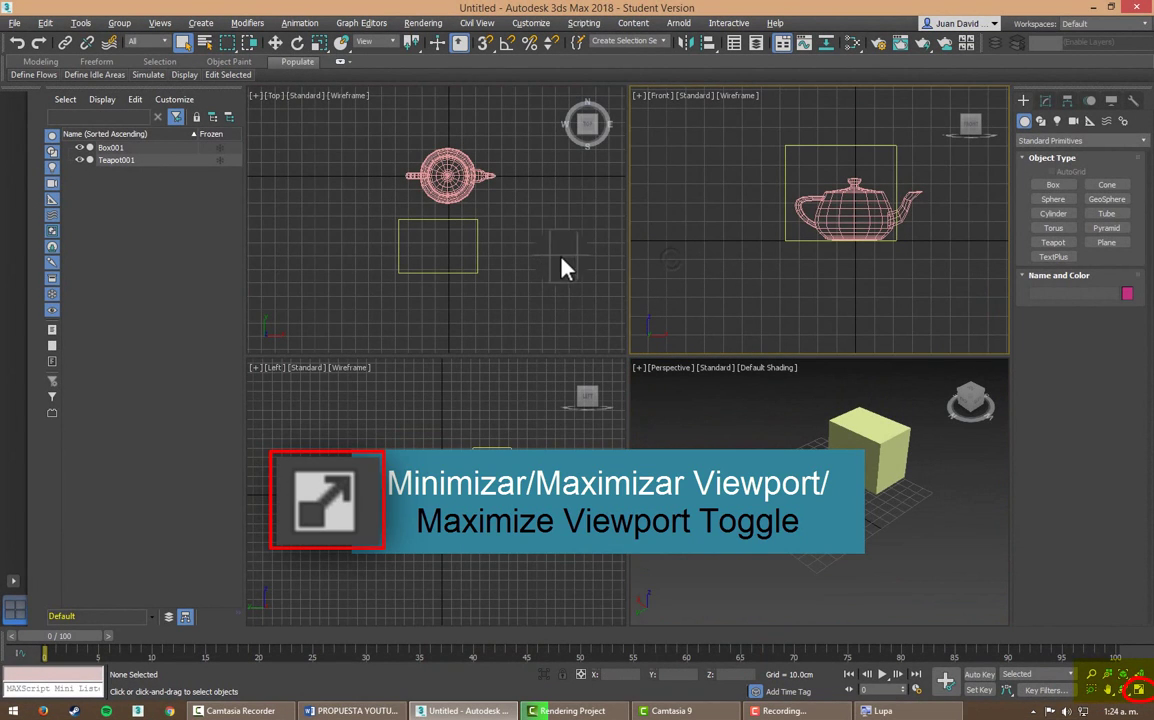
pyautogui.click(550, 285)
pyautogui.click(430, 418)
pyautogui.click(698, 436)
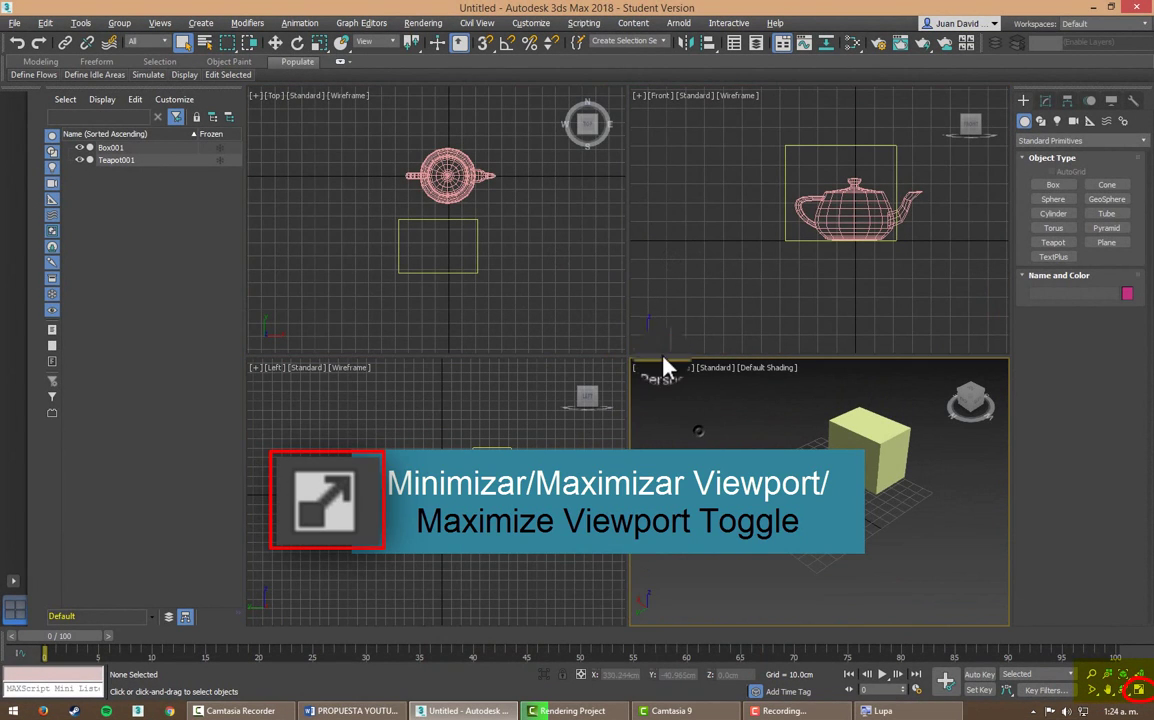
pyautogui.click(659, 297)
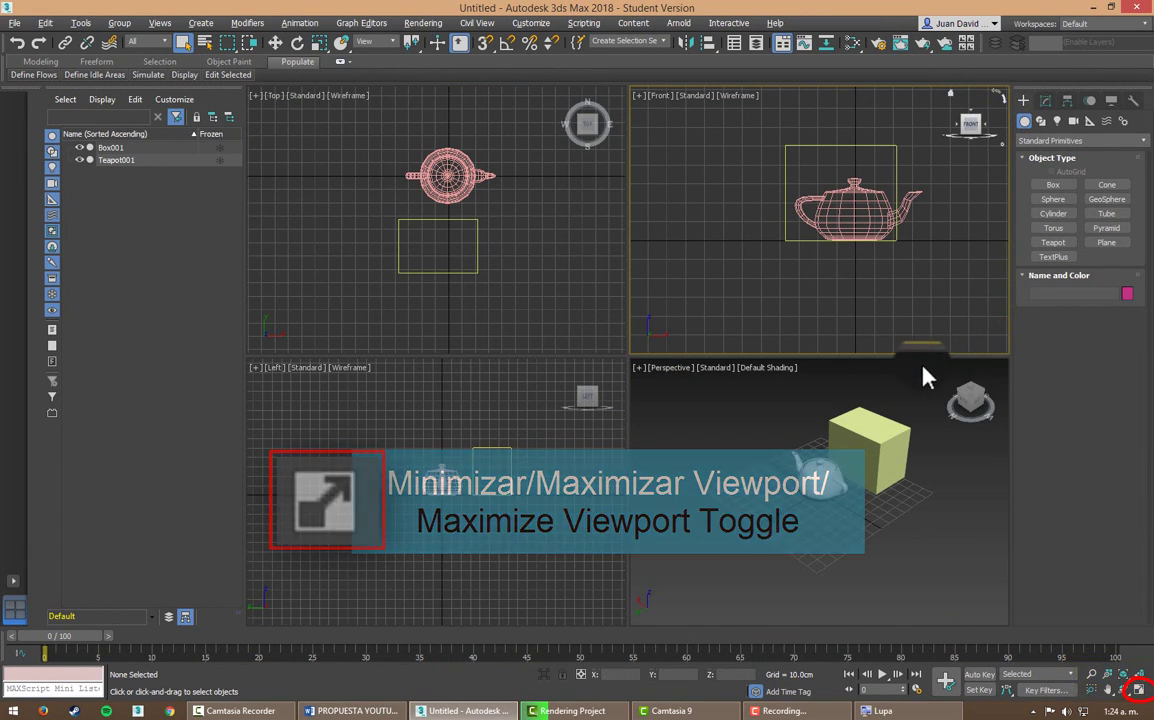
pyautogui.click(497, 243)
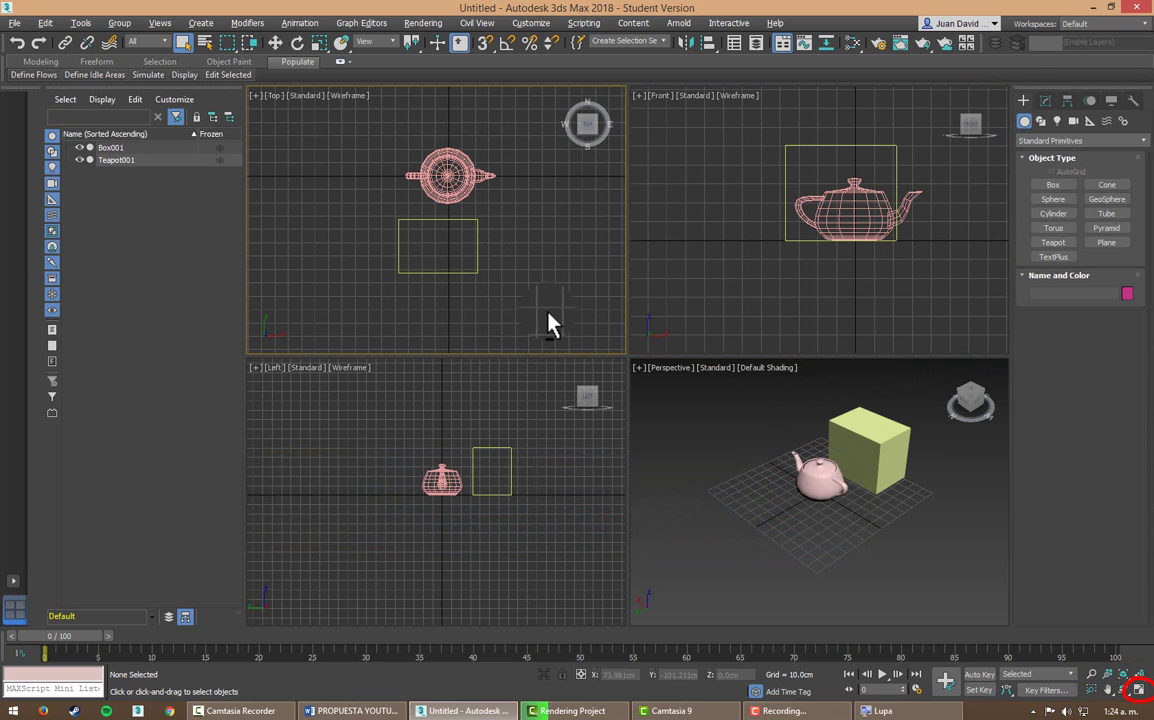
pyautogui.hotkey('alt', 'w')
pyautogui.hotkey('alt', 'w')
pyautogui.click(575, 460)
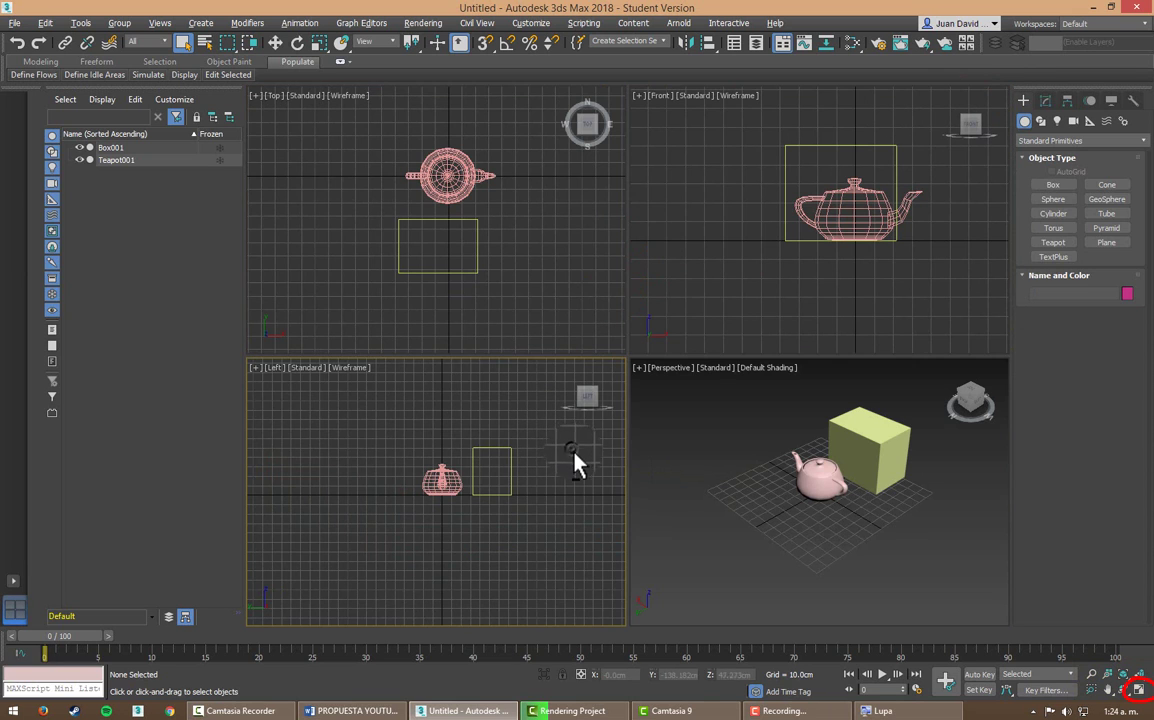
pyautogui.hotkey('alt', 'w')
pyautogui.hotkey('alt', 'w')
pyautogui.click(703, 328)
pyautogui.click(700, 404)
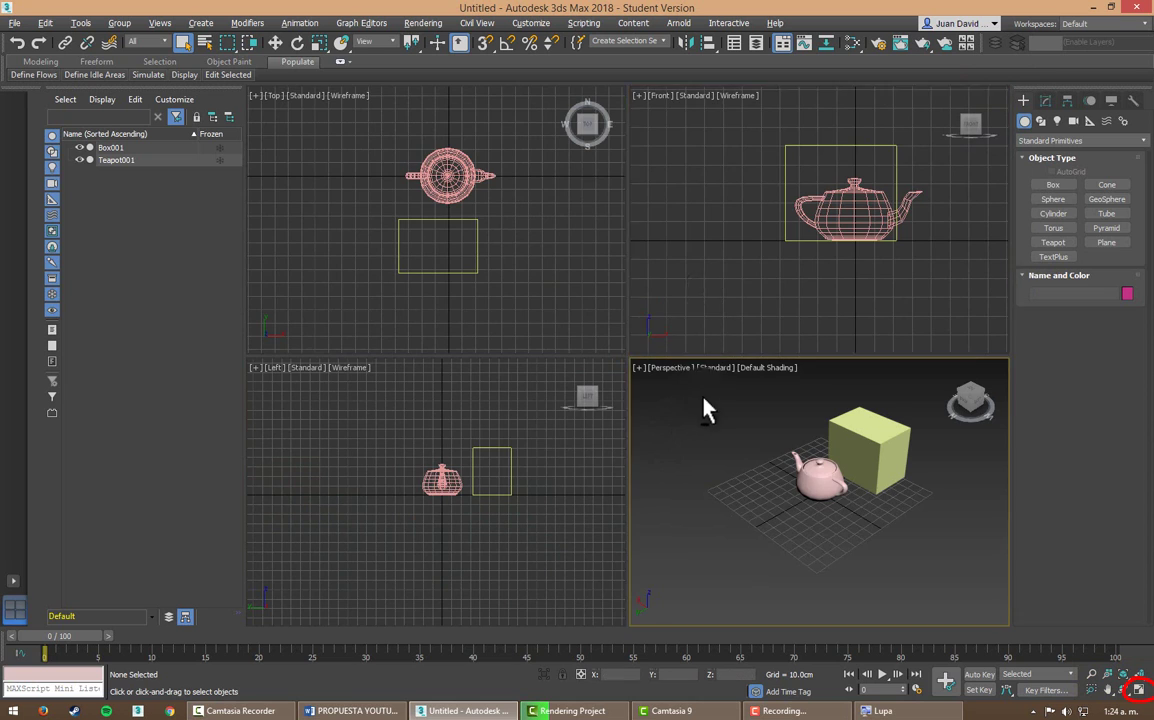
pyautogui.hotkey('alt', 'w')
pyautogui.hotkey('alt', 'w')
pyautogui.hotkey('alt', 'w')
pyautogui.hotkey('alt', 'w')
pyautogui.click(535, 305)
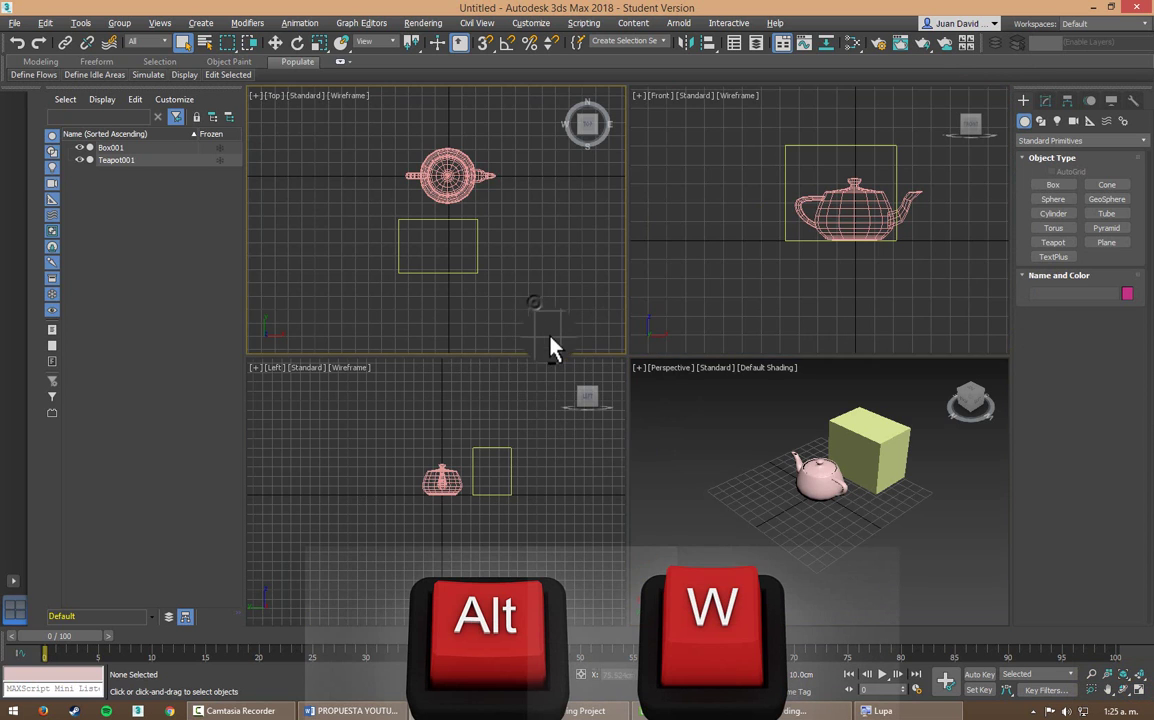
pyautogui.hotkey('alt', 'w')
pyautogui.hotkey('alt', 'w')
pyautogui.click(740, 459)
pyautogui.hotkey('alt', 'w')
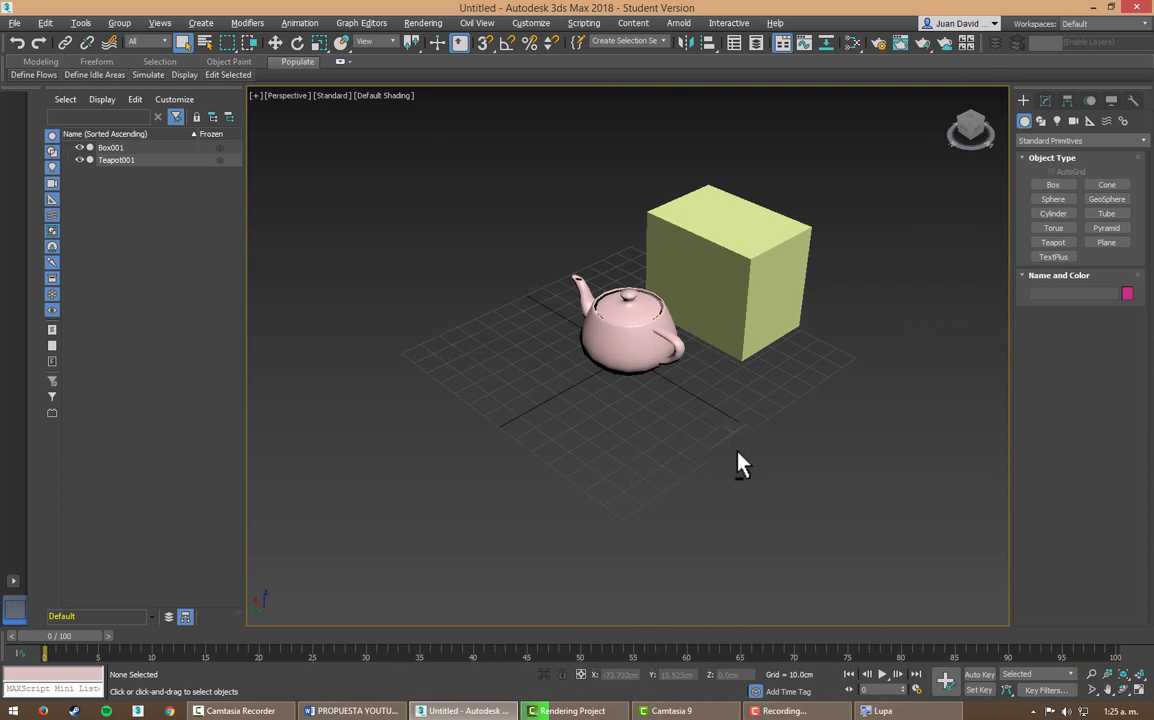
pyautogui.hotkey('alt', 'w')
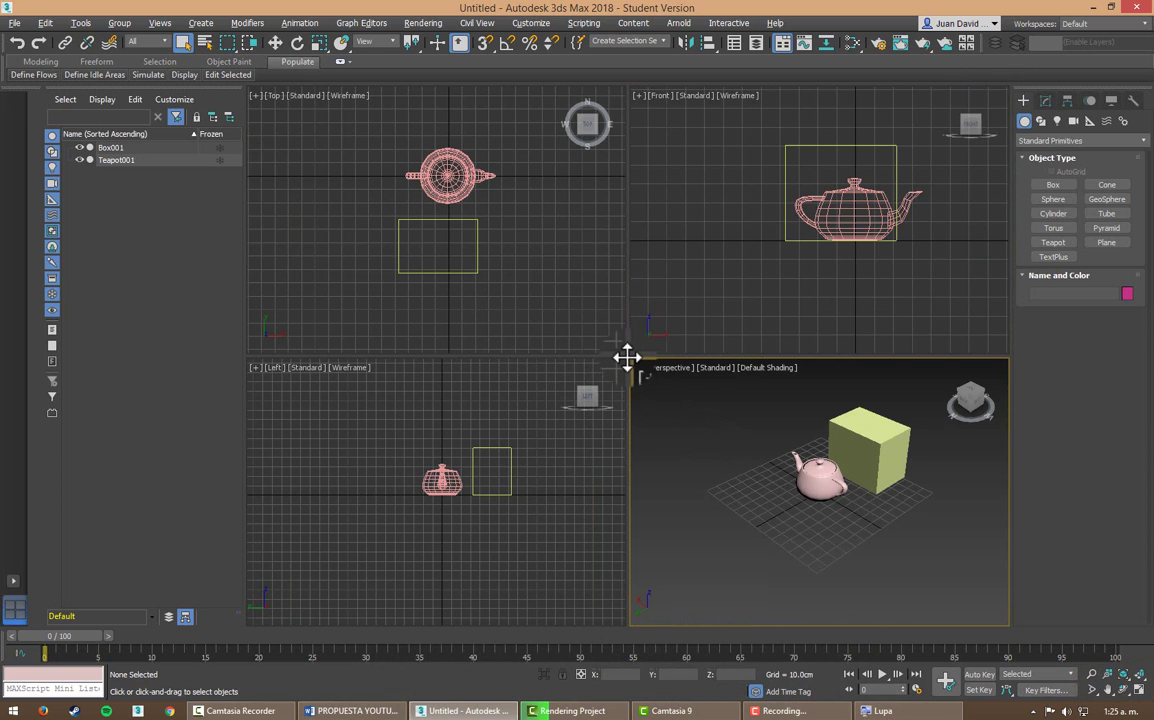
# Step: Drag the viewport divider, then Reset Layout to four equal viewports
pyautogui.moveTo(625, 355)
pyautogui.mouseDown()
pyautogui.moveTo(361, 219)
pyautogui.moveTo(835, 260)
pyautogui.moveTo(543, 418)
pyautogui.moveTo(609, 328)
pyautogui.moveTo(600, 337)
pyautogui.mouseUp()
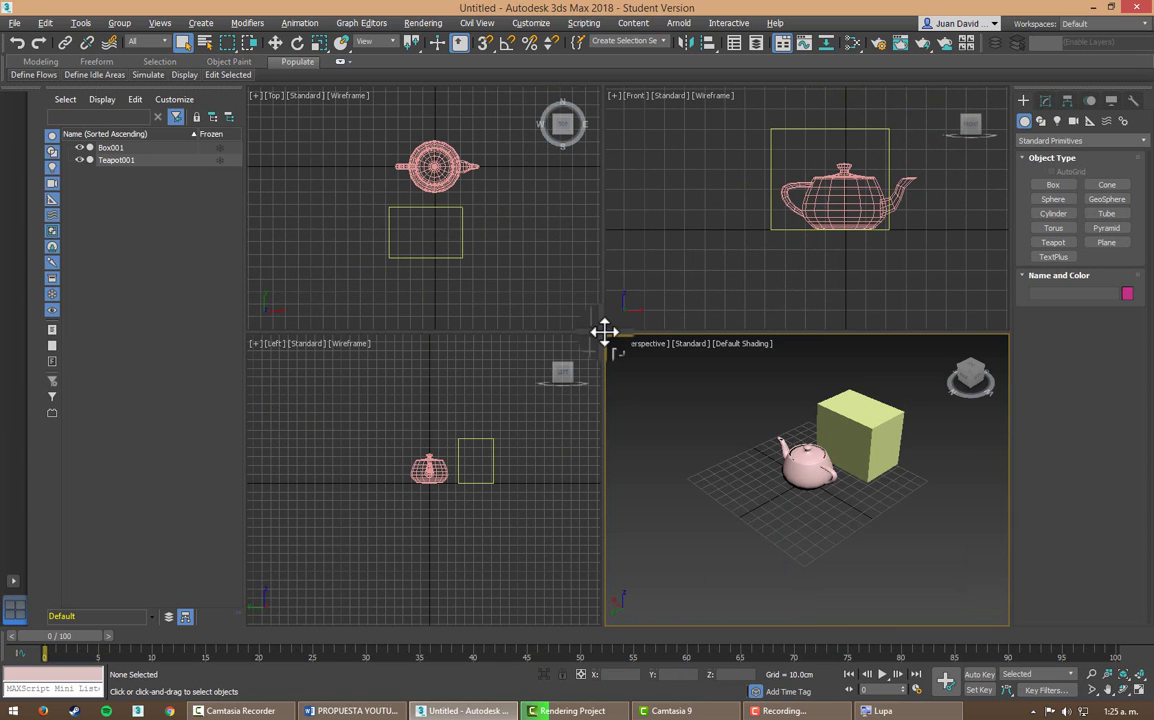
pyautogui.rightClick(605, 330)
pyautogui.click(632, 324)
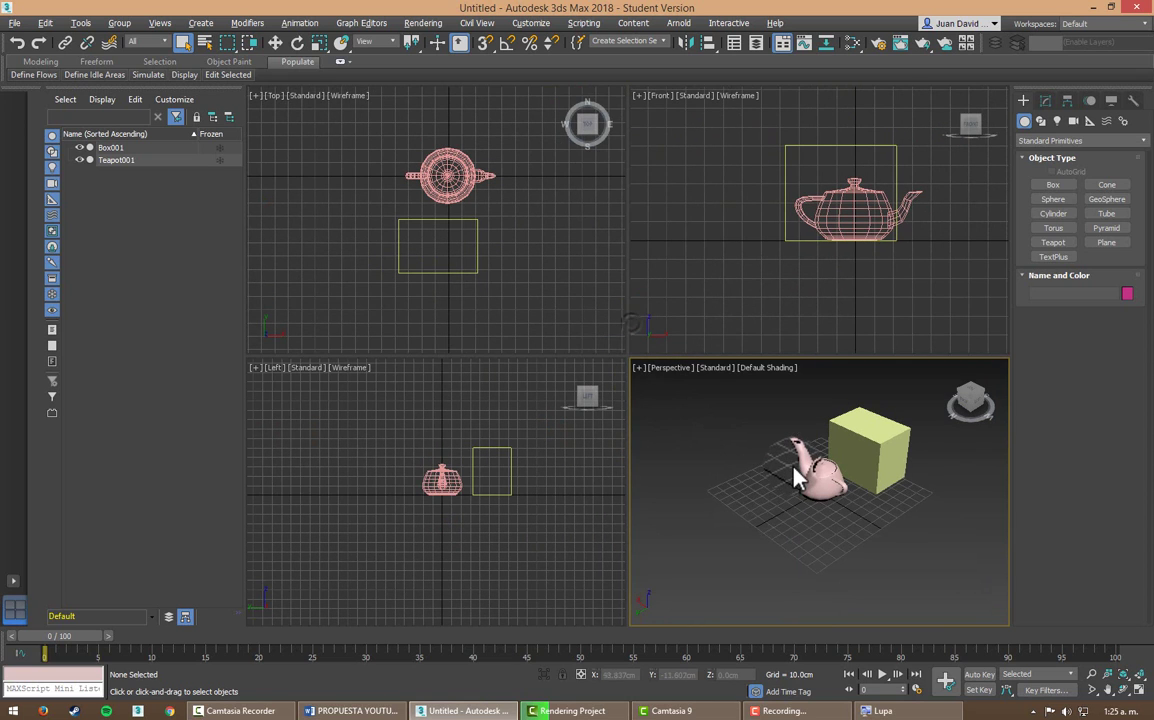
# Step: Maximize the Perspective view with Alt+W, pan it, and toggle Front and Perspective maximization
pyautogui.hotkey('alt', 'w')
pyautogui.hotkey('alt', 'w')
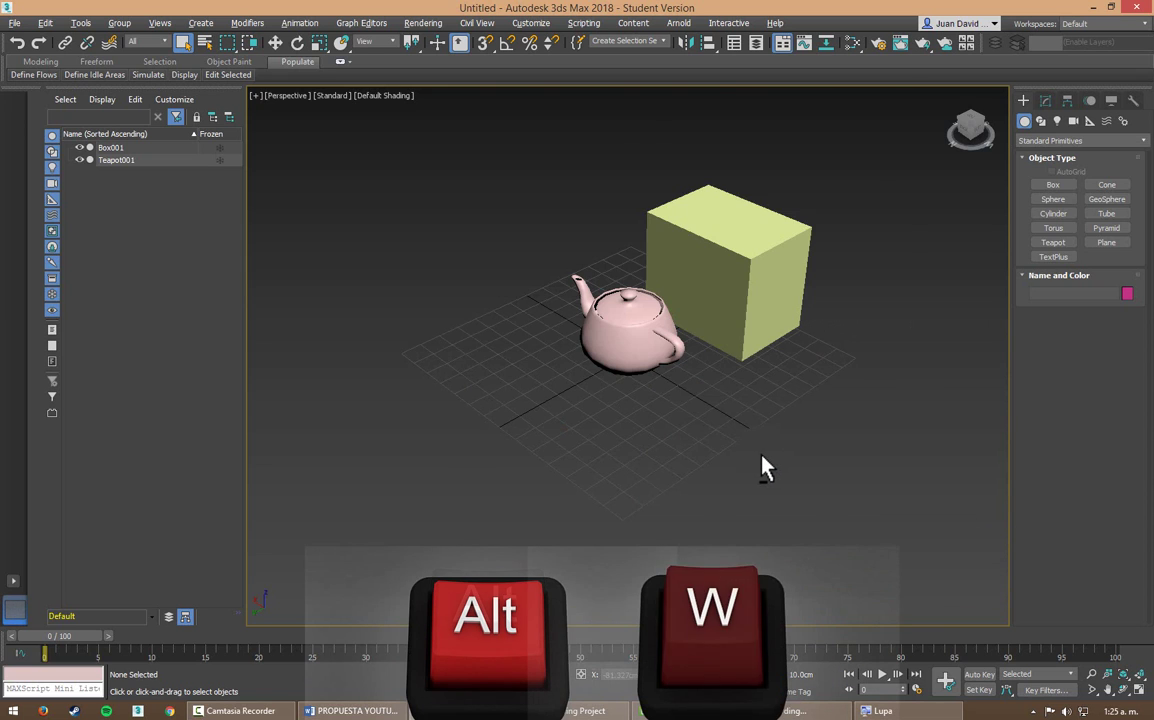
pyautogui.hotkey('alt', 'w')
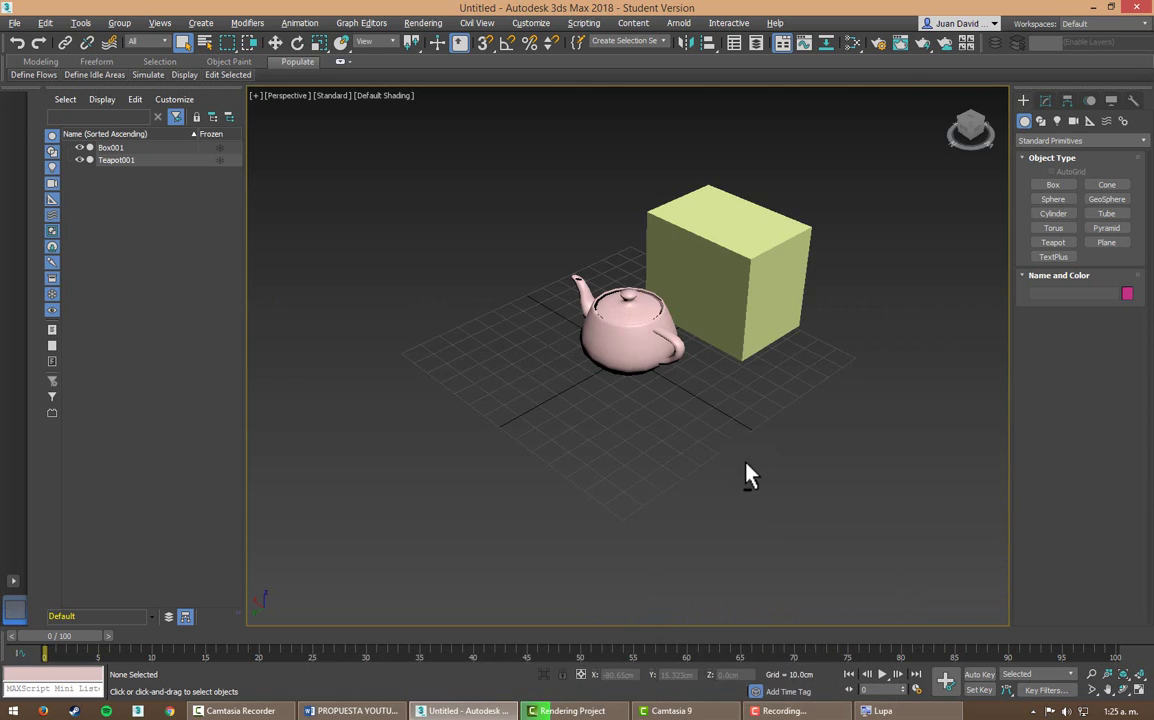
pyautogui.hotkey('alt', 'w')
pyautogui.hotkey('alt', 'w')
pyautogui.moveTo(622, 290); pyautogui.dragTo(600, 322, button='middle')
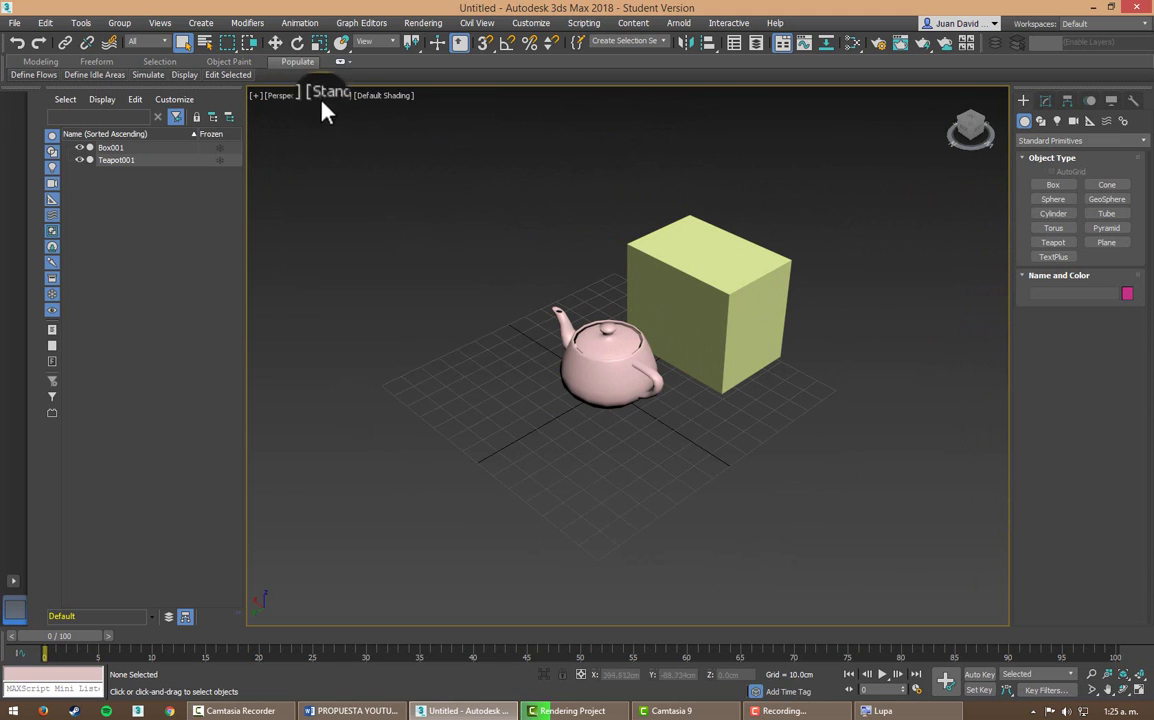
pyautogui.hotkey('alt', 'w')
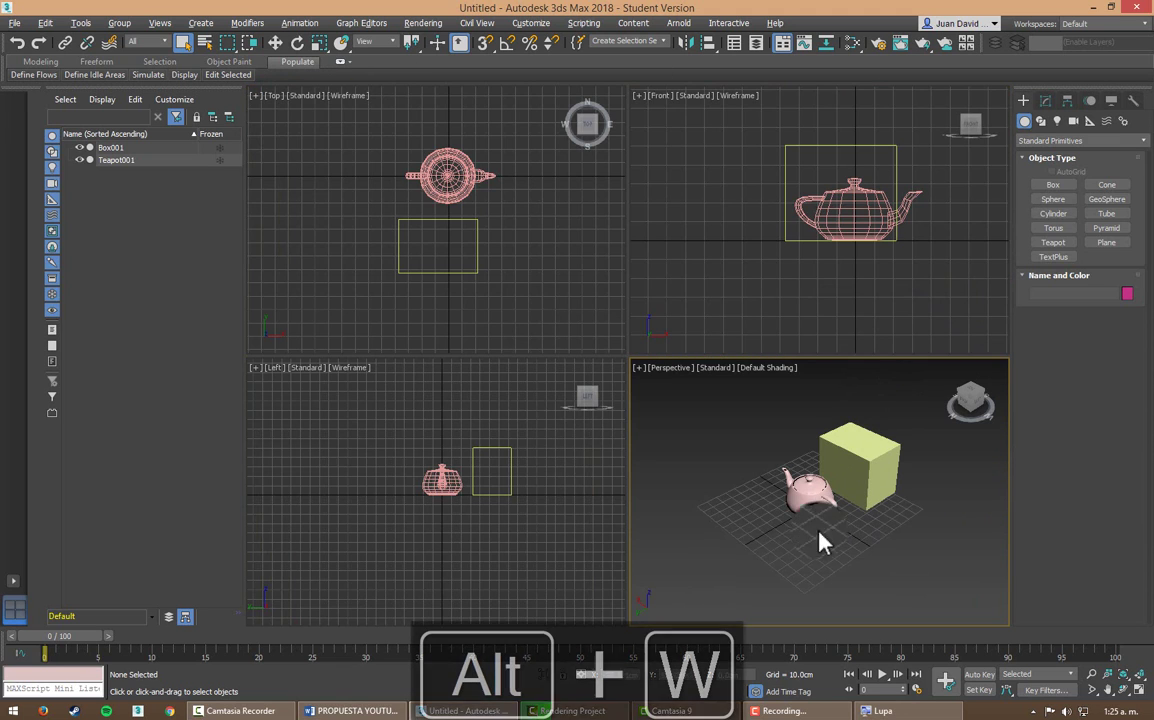
pyautogui.click(706, 172)
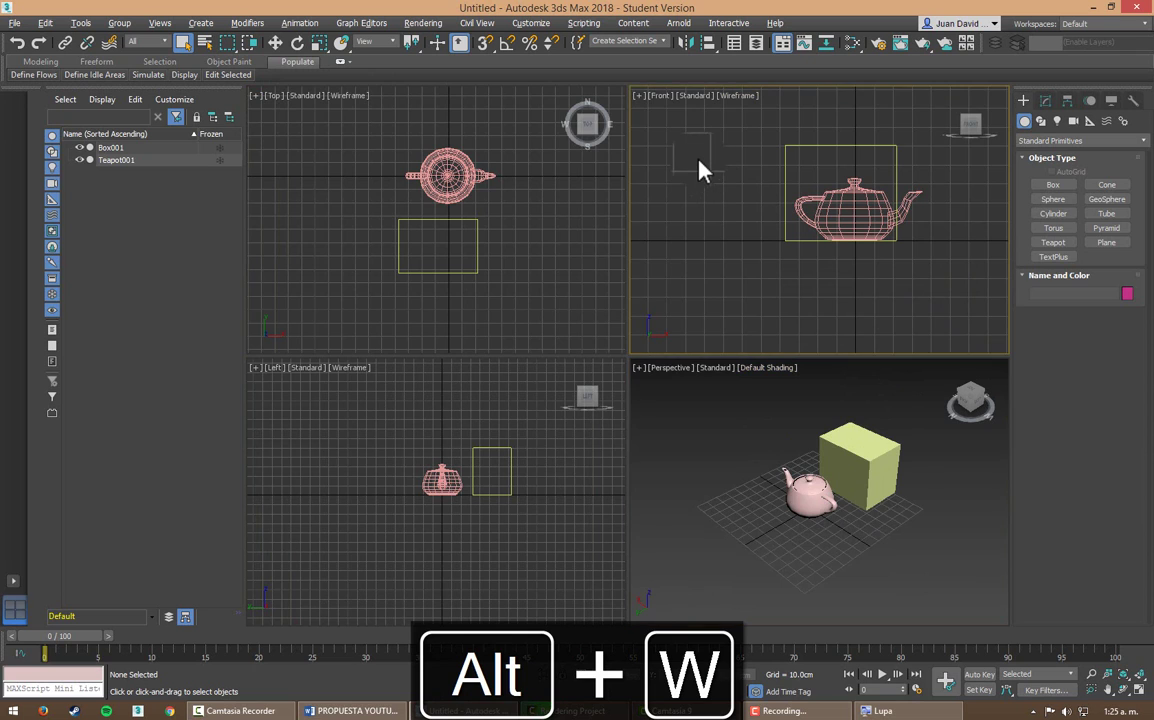
pyautogui.hotkey('alt', 'w')
pyautogui.hotkey('alt', 'w')
pyautogui.click(765, 471)
pyautogui.hotkey('alt', 'w')
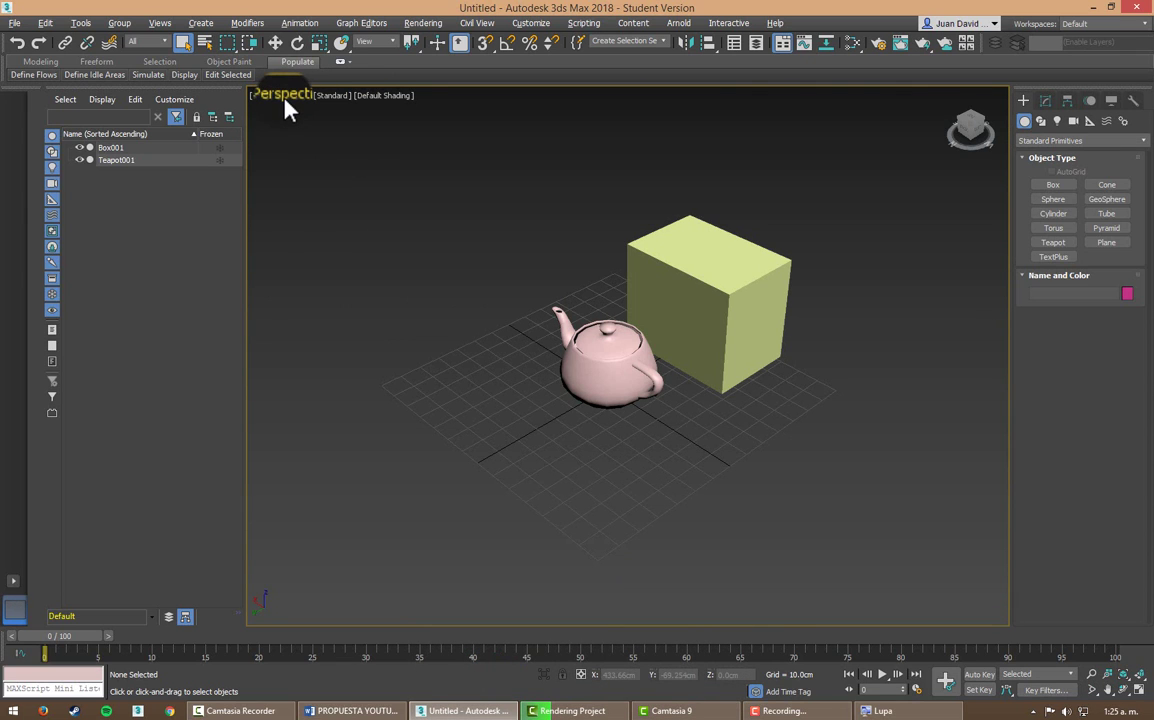
pyautogui.press('f')
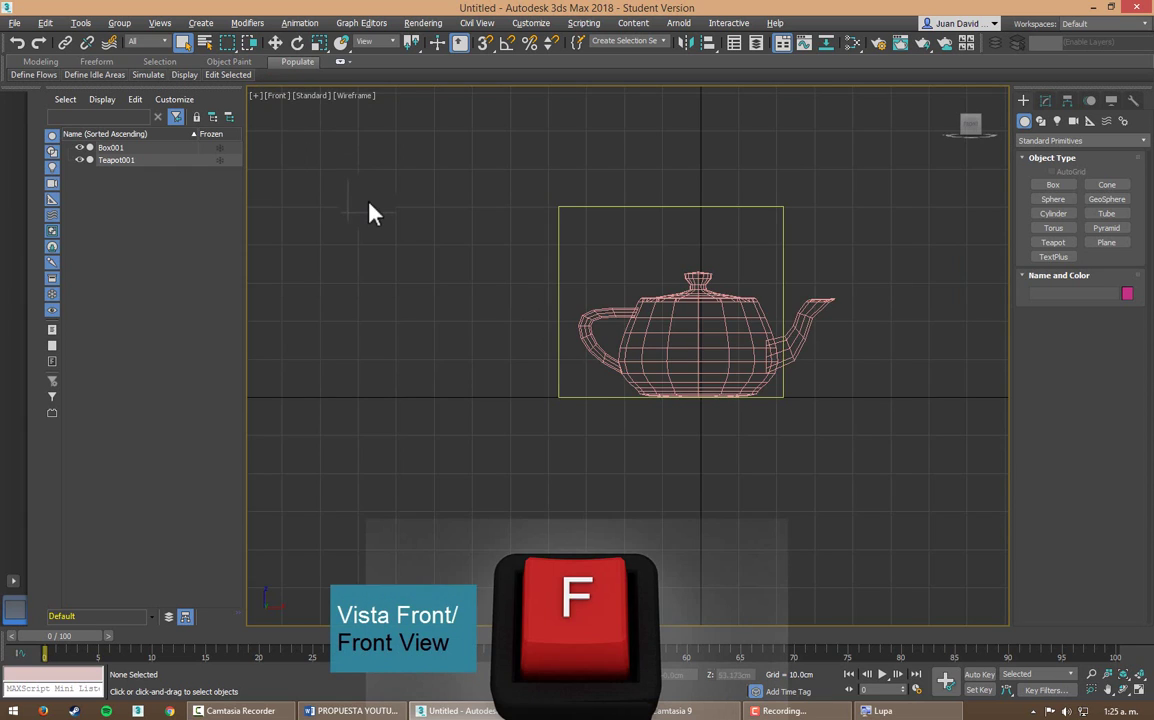
pyautogui.moveTo(369, 205); pyautogui.dragTo(363, 226, button='middle')
pyautogui.press('l')
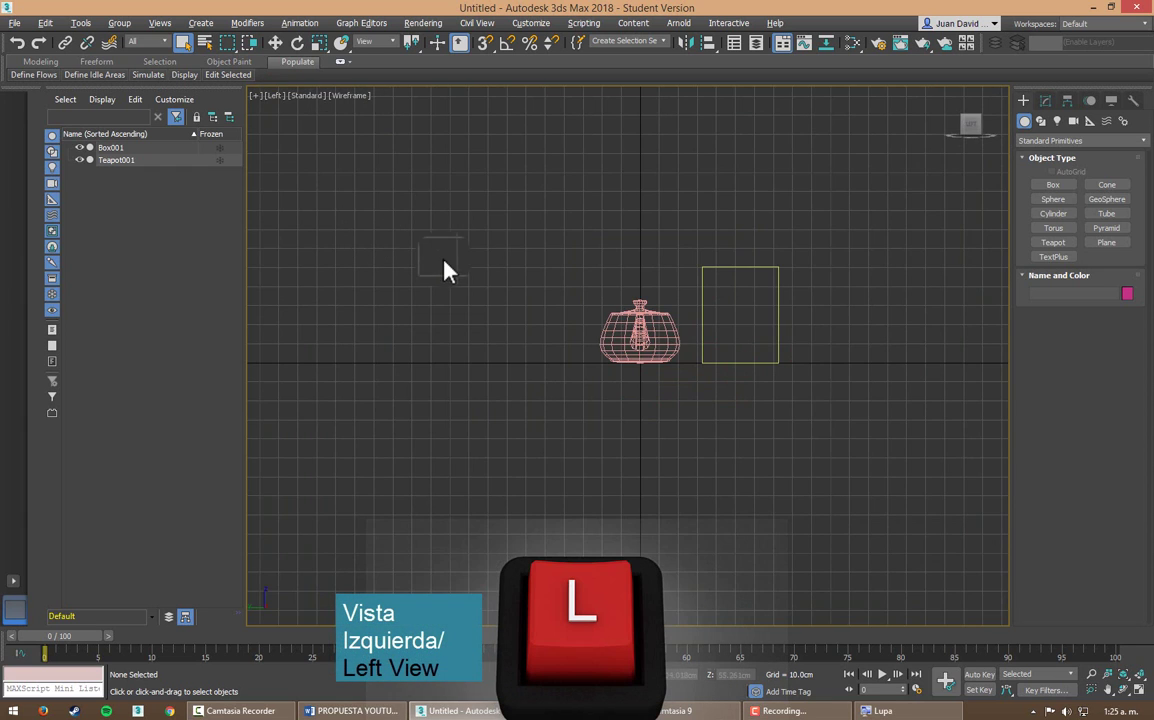
pyautogui.moveTo(444, 270); pyautogui.dragTo(430, 278, button='middle')
pyautogui.press('t')
pyautogui.moveTo(559, 316)
pyautogui.mouseDown(button='middle')
pyautogui.moveTo(567, 325)
pyautogui.moveTo(558, 290)
pyautogui.mouseUp(button='middle')
pyautogui.press('p')
pyautogui.moveTo(555, 340); pyautogui.dragTo(553, 378, button='middle')
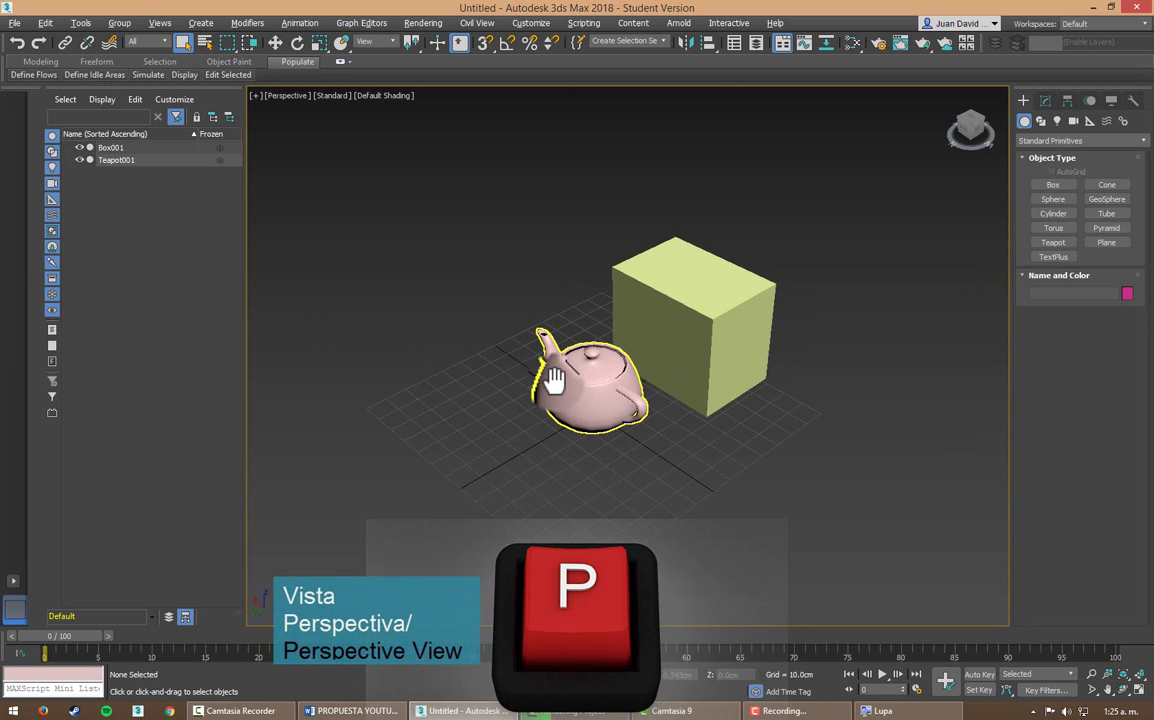
pyautogui.press('F4')
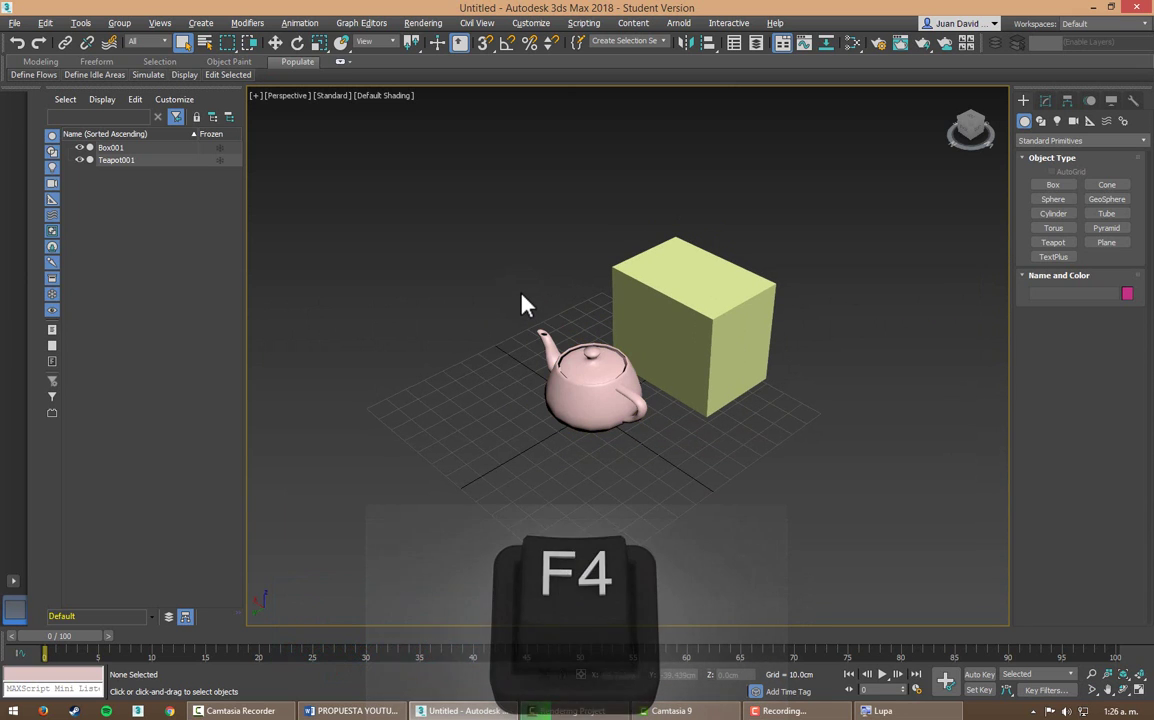
pyautogui.press('F4')
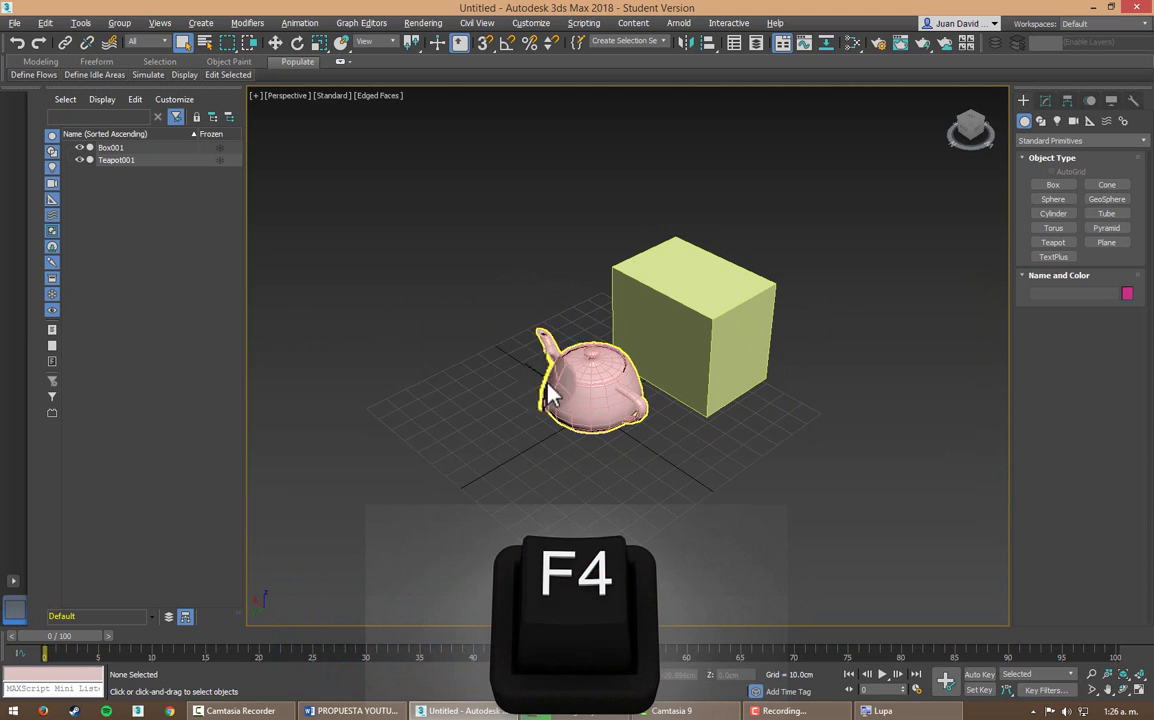
pyautogui.press('F4')
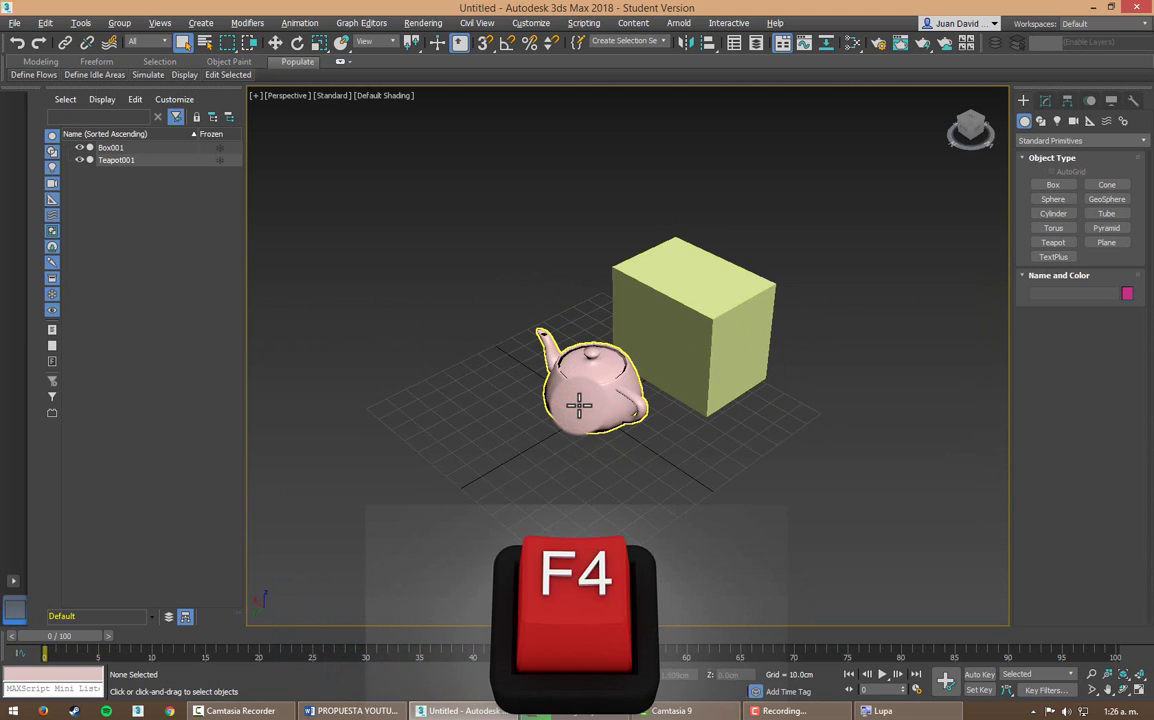
pyautogui.press('F3')
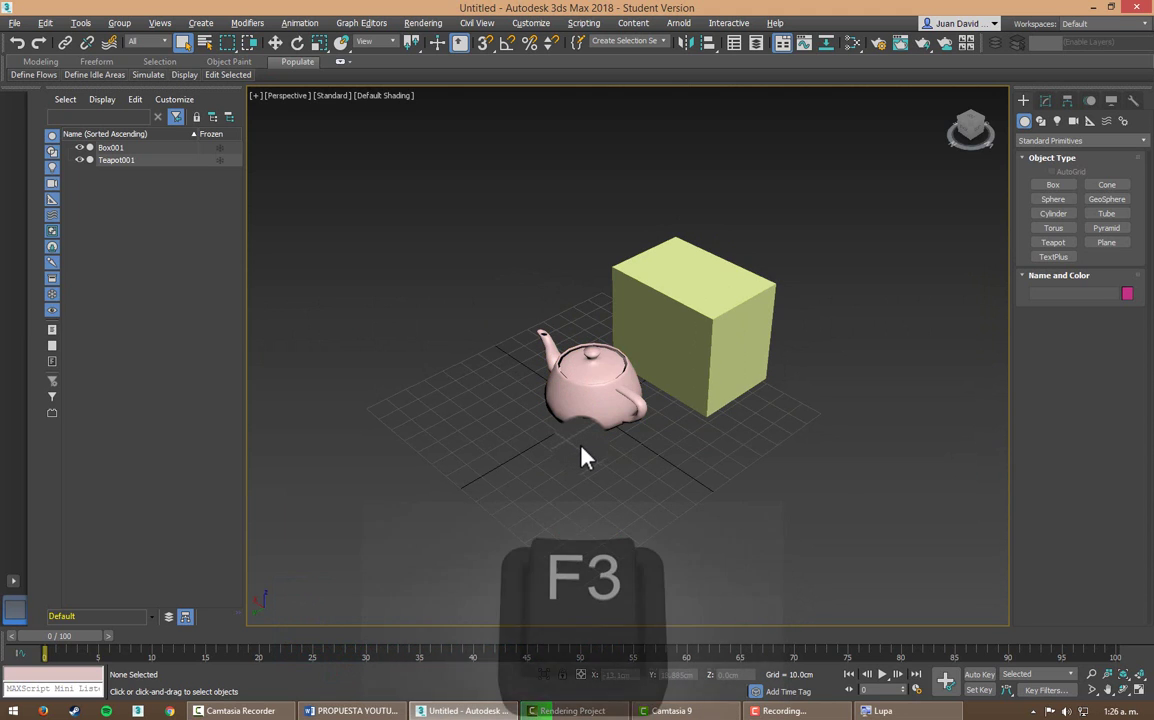
pyautogui.press('F3')
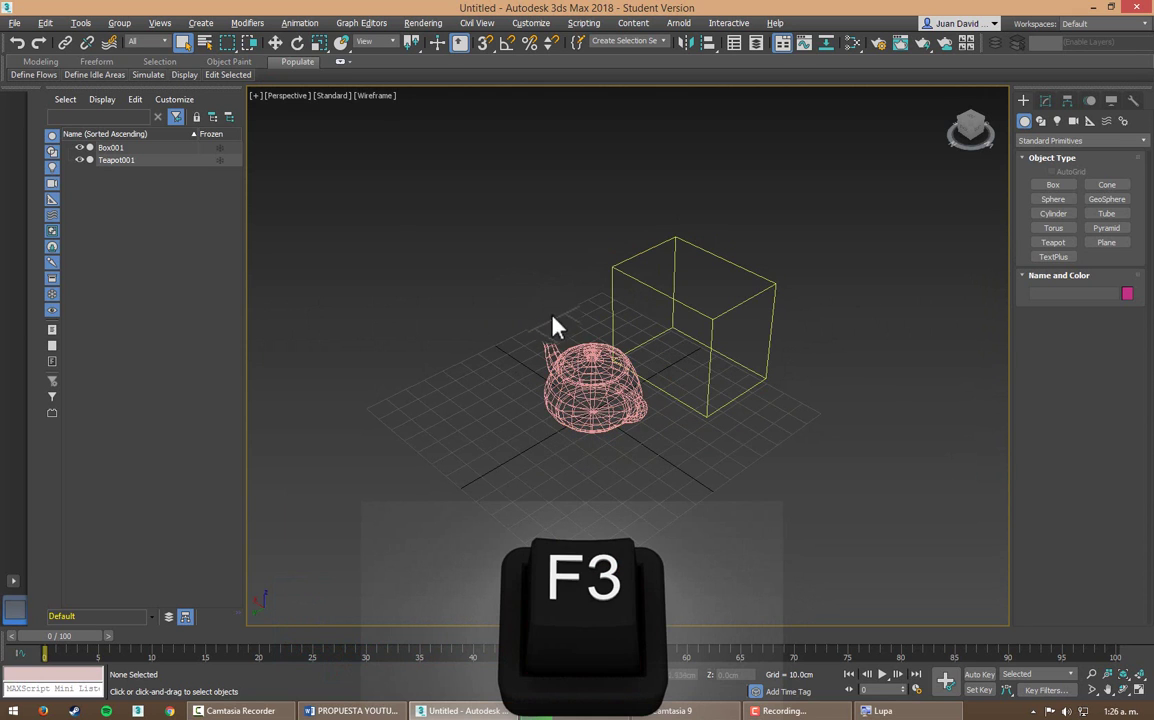
pyautogui.moveTo(591, 428)
pyautogui.keyDown('alt'); pyautogui.mouseDown(button='middle')
pyautogui.moveTo(606, 389)
pyautogui.moveTo(592, 316)
pyautogui.mouseUp(button='middle'); pyautogui.keyUp('alt')
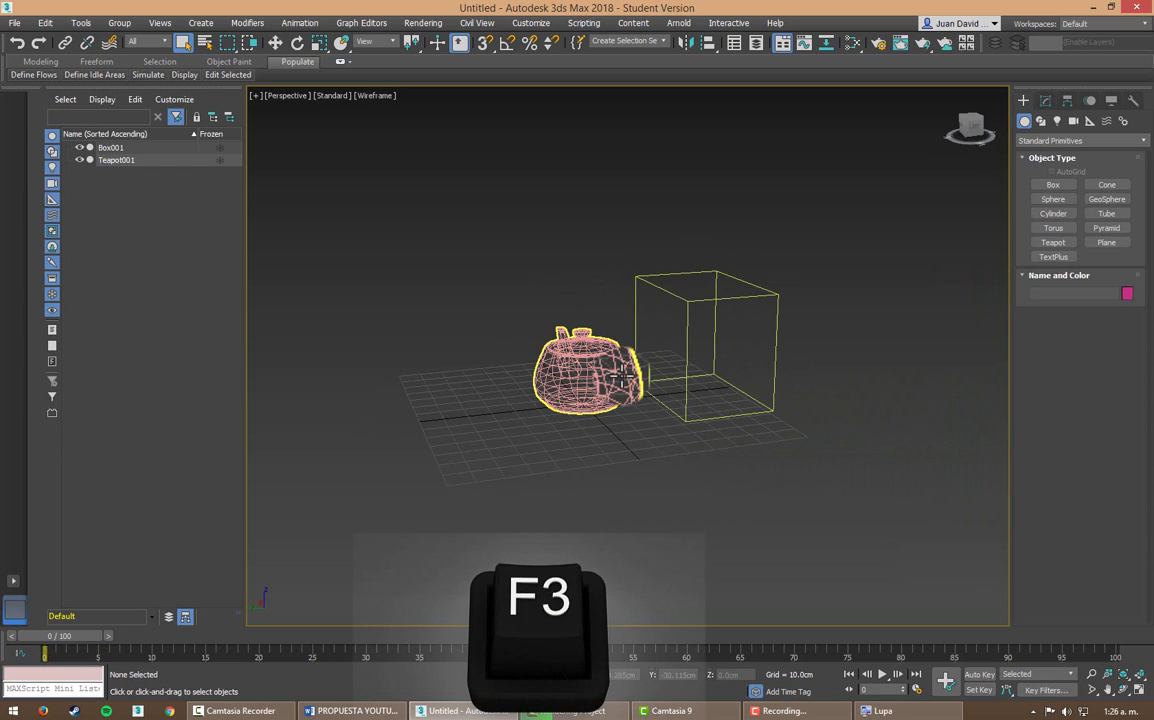
pyautogui.press('F3')
pyautogui.moveTo(640, 415)
pyautogui.keyDown('alt'); pyautogui.mouseDown(button='middle')
pyautogui.moveTo(747, 433)
pyautogui.moveTo(605, 433)
pyautogui.moveTo(639, 426)
pyautogui.moveTo(806, 448)
pyautogui.mouseUp(button='middle'); pyautogui.keyUp('alt')
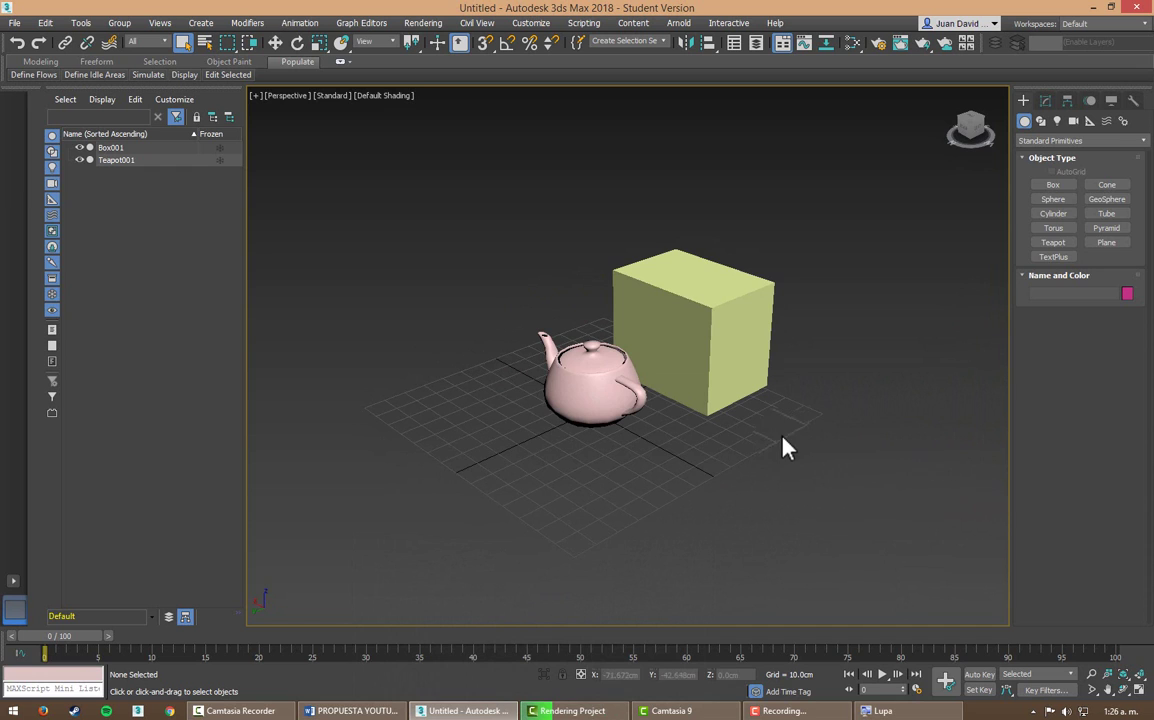
# Step: Maximize the Perspective view with Alt+W and zoom in on the teapot and box
pyautogui.hotkey('alt', 'w')
pyautogui.hotkey('alt', 'w')
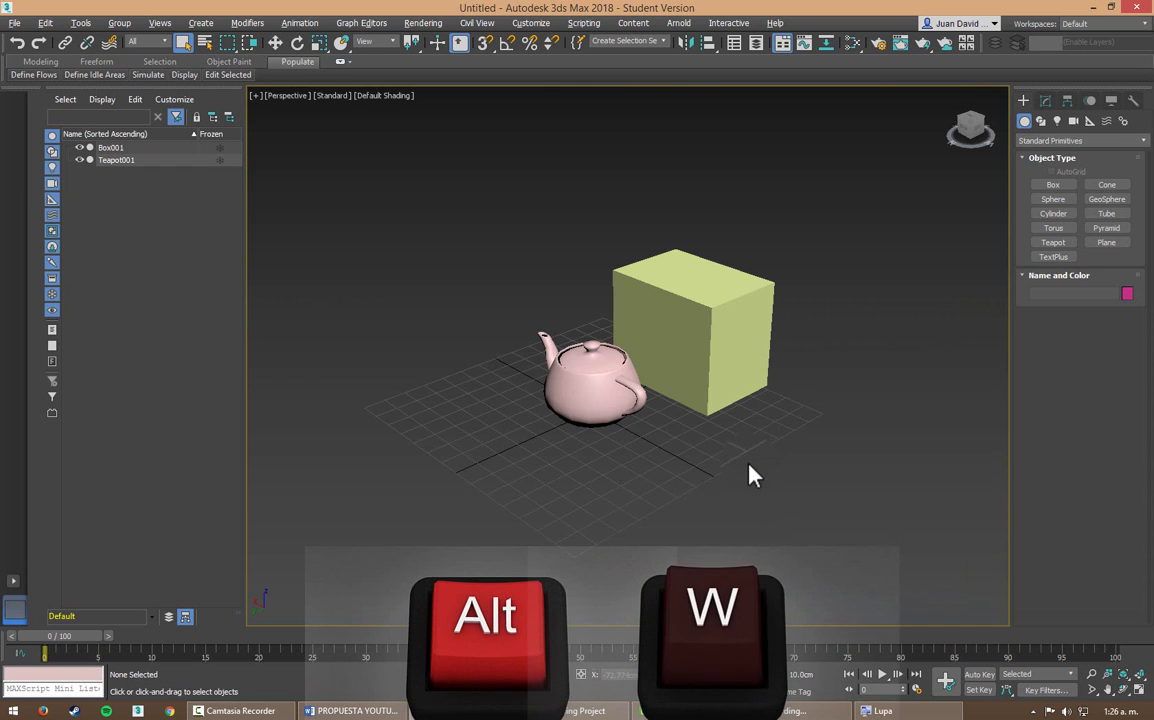
pyautogui.hotkey('alt', 'w')
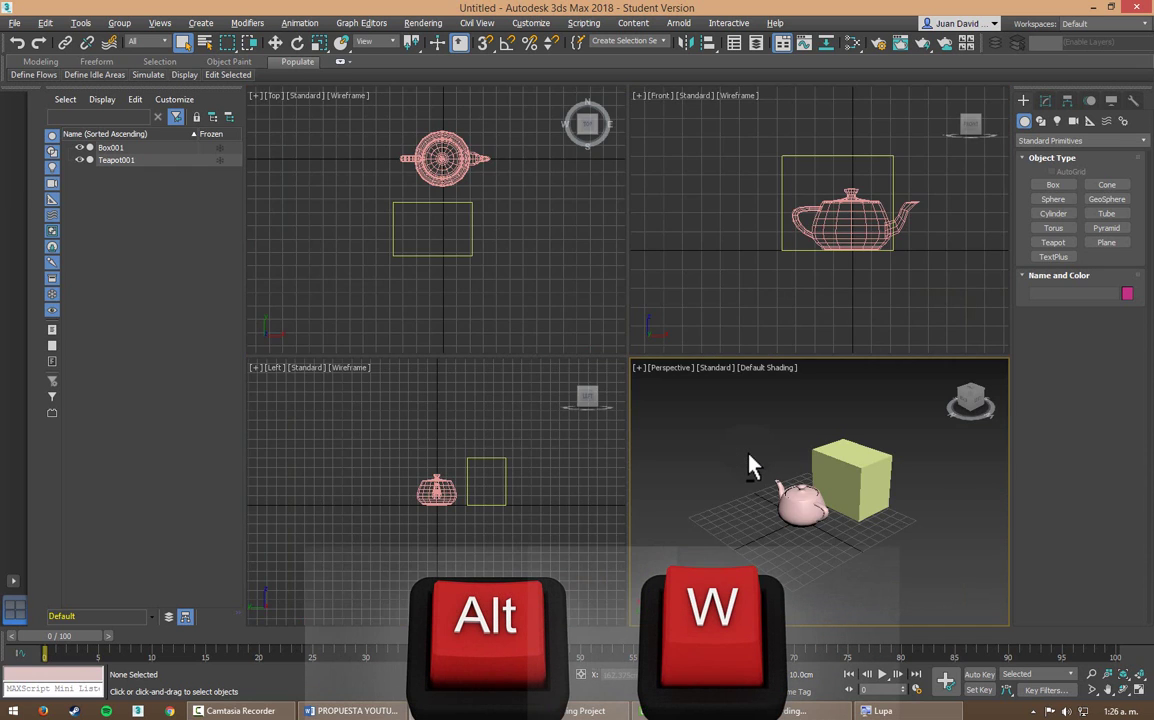
pyautogui.hotkey('alt', 'w')
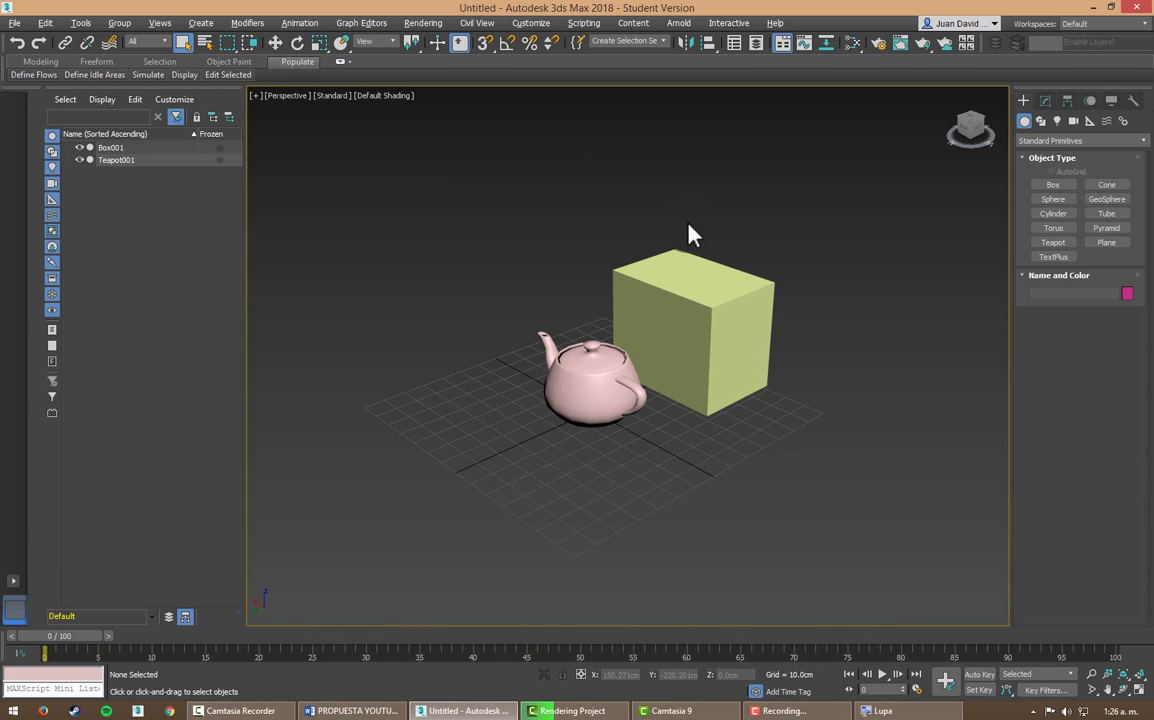
pyautogui.scroll(2, 690, 250)
# Step: Pan the Perspective view to reframe the box and teapot, then exit panning and deselect
pyautogui.moveTo(690, 250); pyautogui.dragTo(742, 404, button='middle')
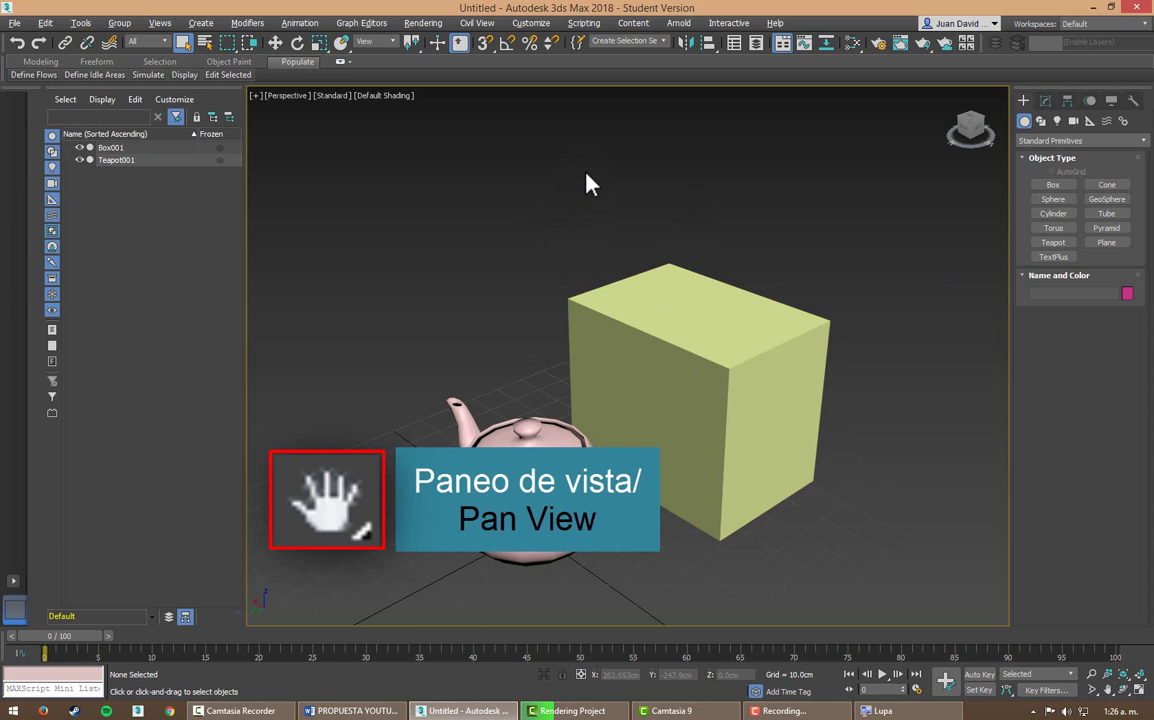
pyautogui.moveTo(587, 176); pyautogui.dragTo(580, 170, button='middle')
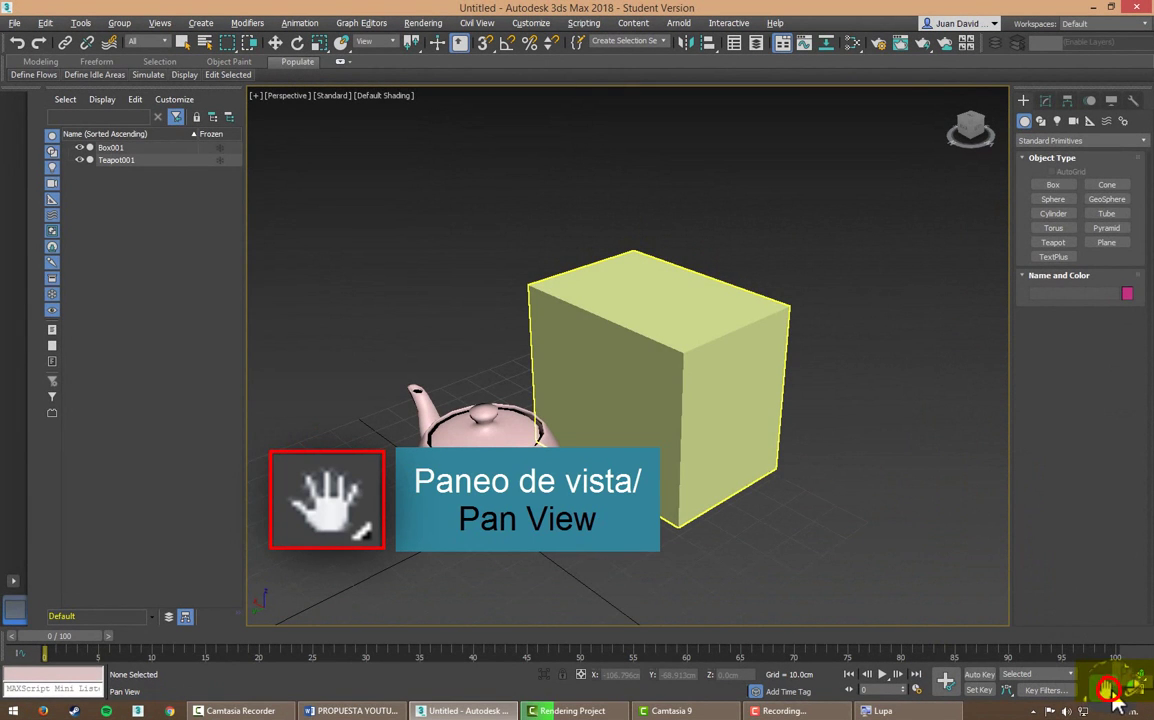
pyautogui.moveTo(595, 337); pyautogui.dragTo(577, 294)
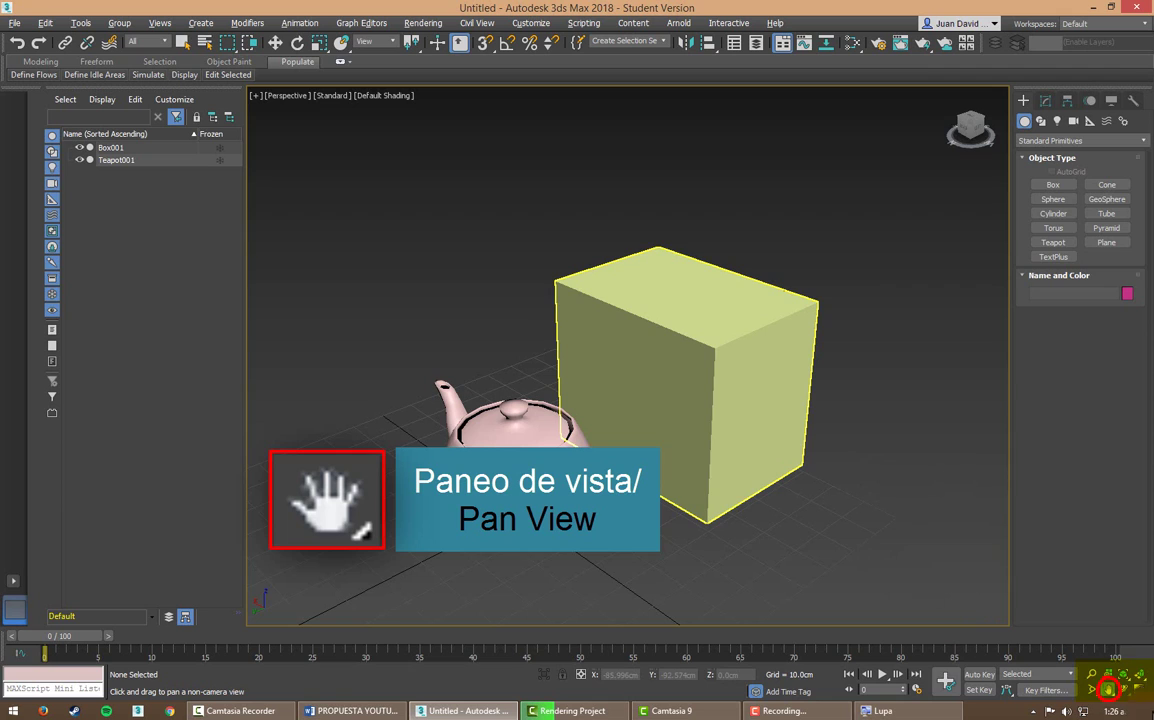
pyautogui.rightClick(905, 591)
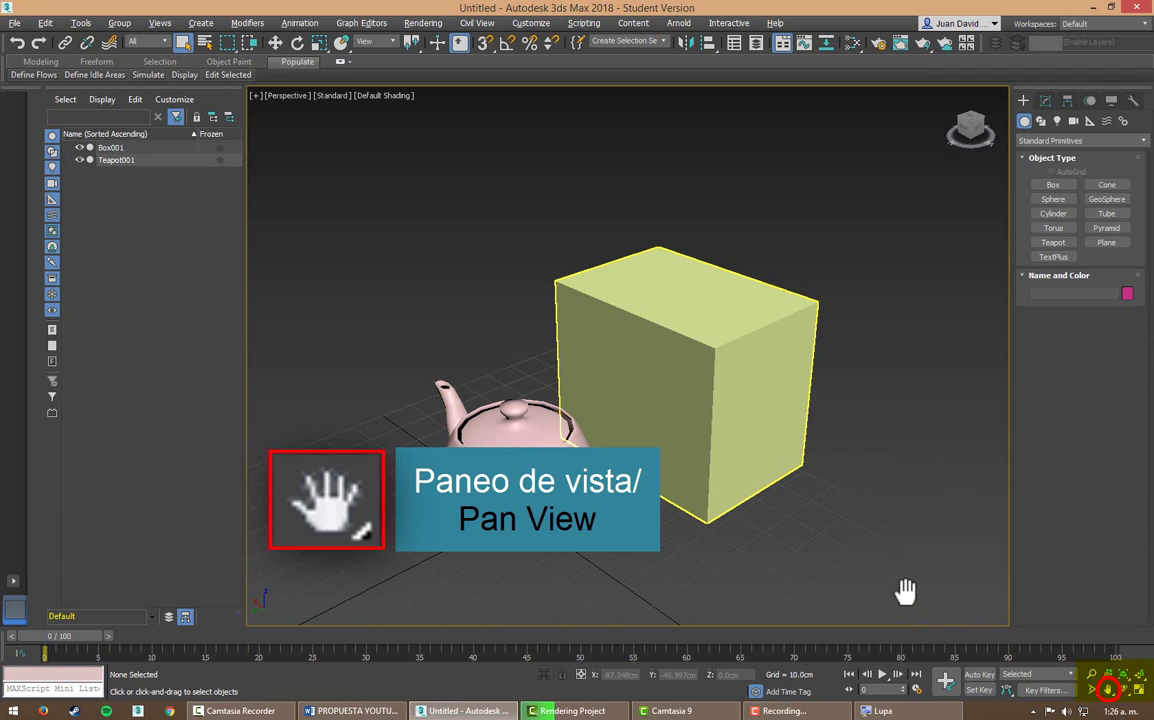
pyautogui.click(905, 591)
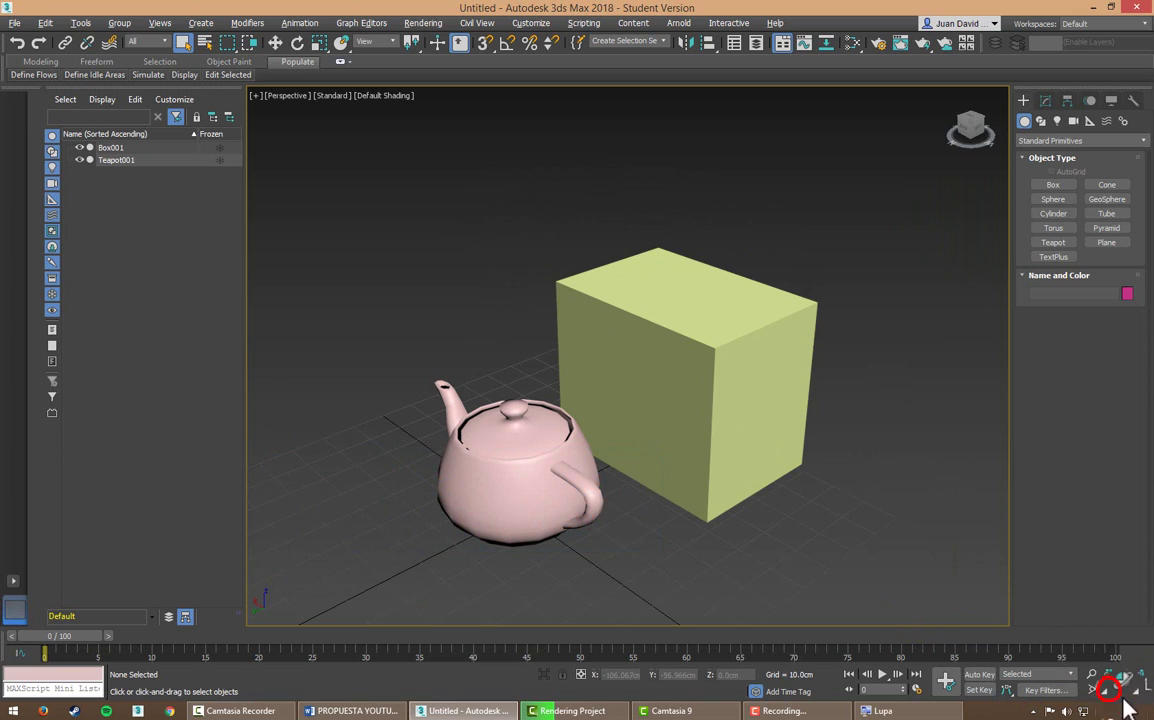
pyautogui.moveTo(1124, 698); pyautogui.dragTo(1098, 693)
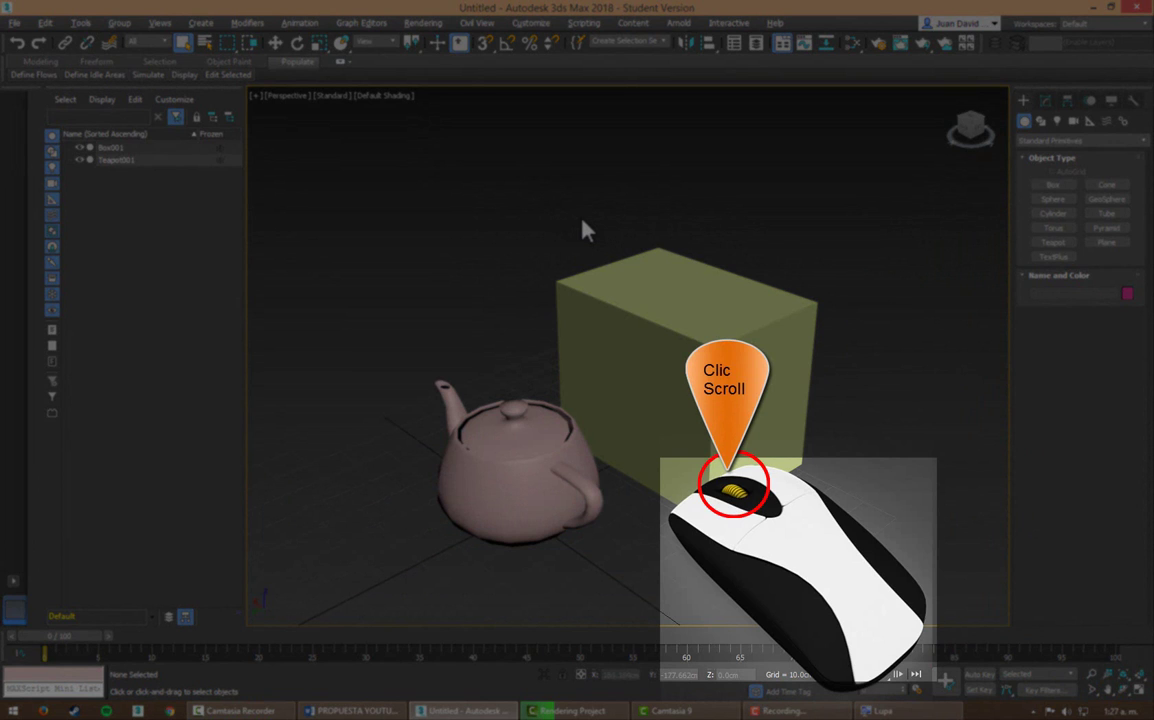
# Step: Zoom the Perspective view in and out, then pan it around the box and teapot
pyautogui.scroll(3, 582, 222)
pyautogui.scroll(-3, 584, 226)
pyautogui.scroll(-4, 588, 230)
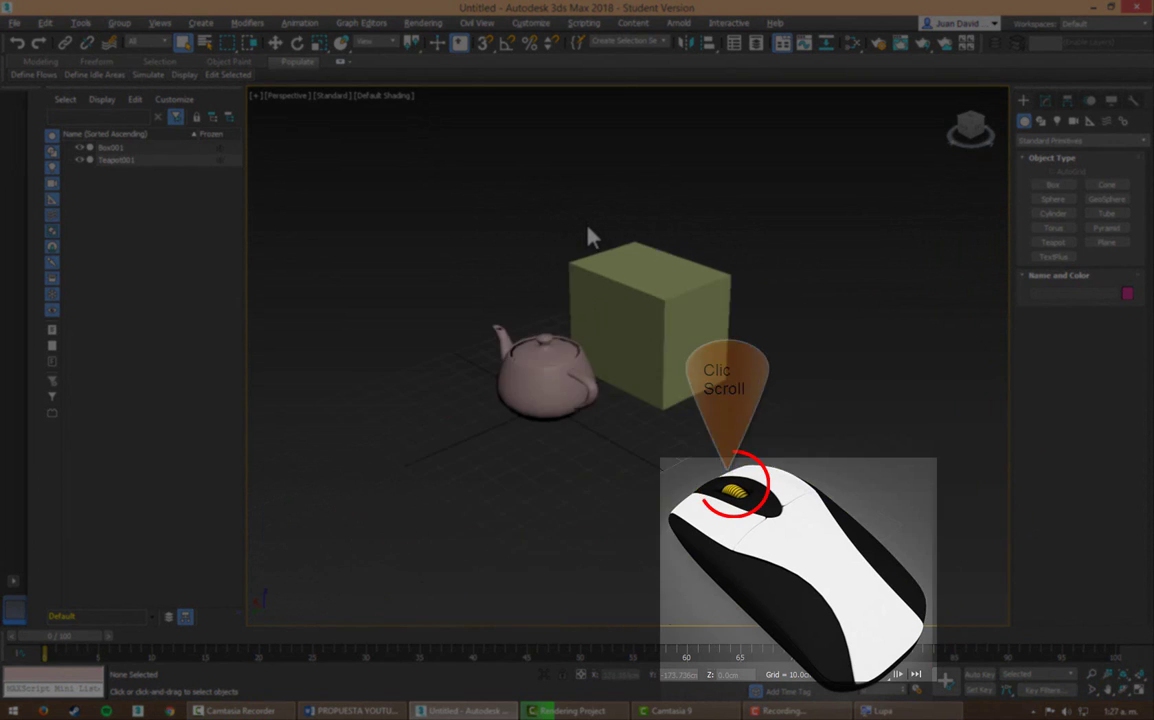
pyautogui.scroll(2, 590, 220)
pyautogui.scroll(2, 593, 222)
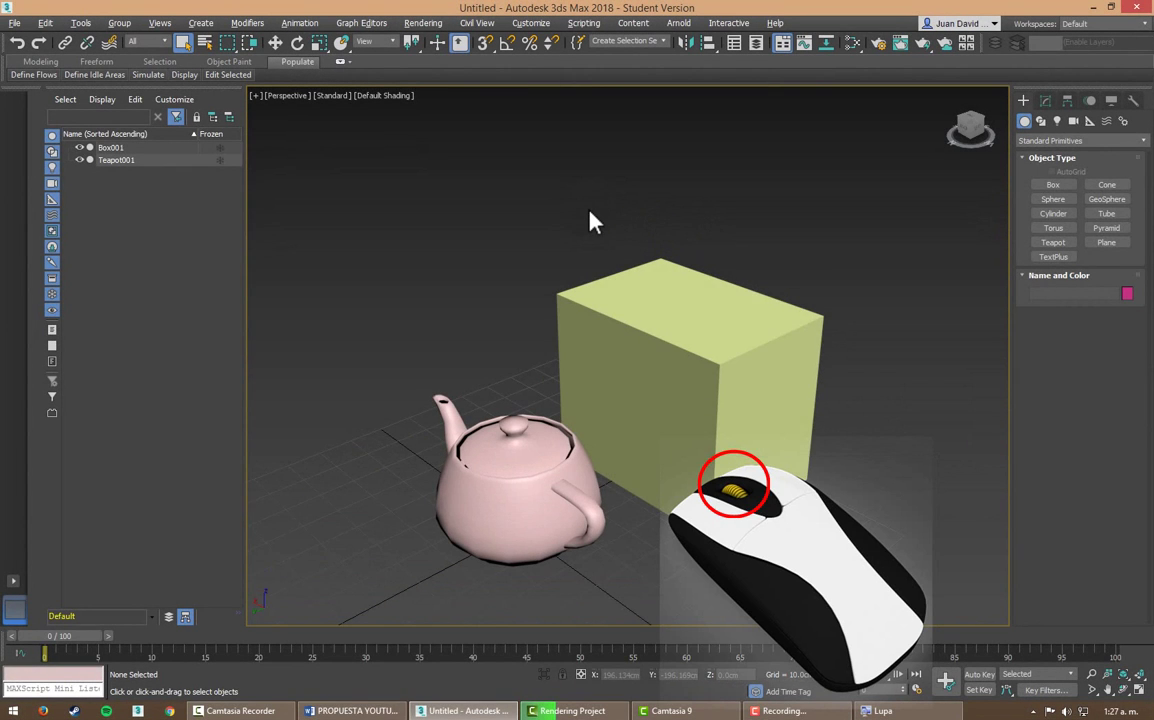
pyautogui.moveTo(590, 220)
pyautogui.mouseDown(button='middle')
pyautogui.moveTo(563, 190)
pyautogui.moveTo(567, 247)
pyautogui.moveTo(665, 170)
pyautogui.moveTo(618, 226)
pyautogui.moveTo(545, 172)
pyautogui.moveTo(580, 278)
pyautogui.moveTo(721, 226)
pyautogui.moveTo(658, 224)
pyautogui.moveTo(652, 180)
pyautogui.moveTo(665, 232)
pyautogui.moveTo(640, 224)
pyautogui.mouseUp(button='middle')
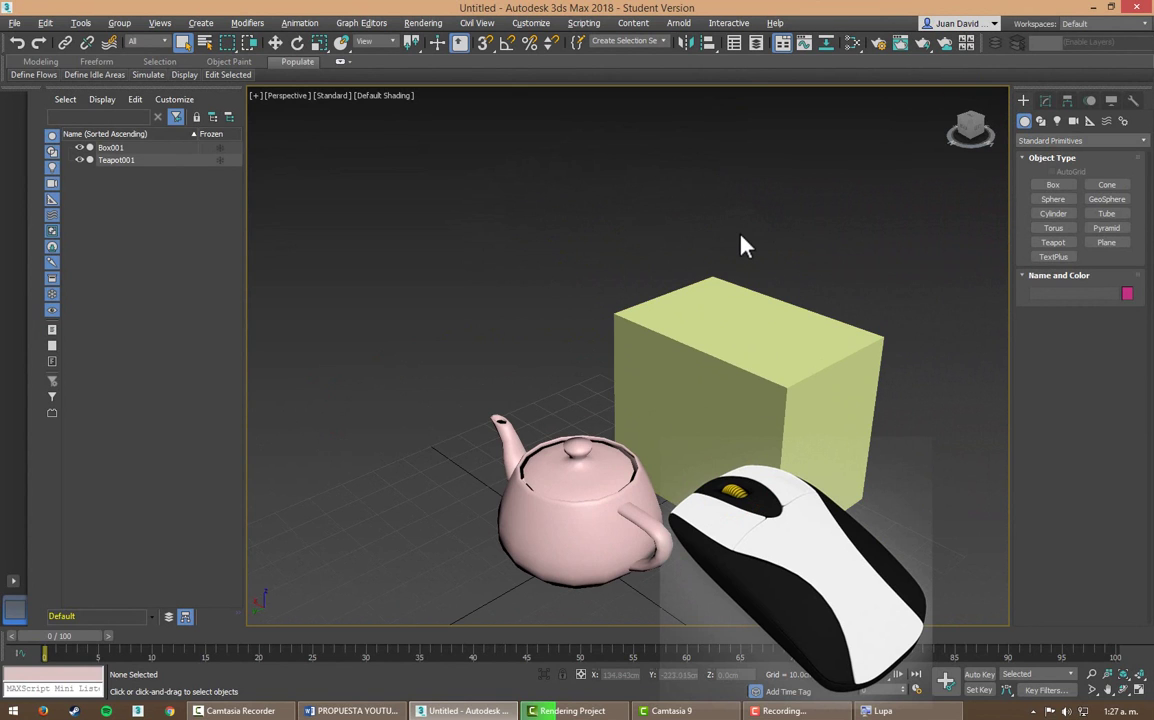
pyautogui.moveTo(757, 265)
pyautogui.mouseDown(button='middle')
pyautogui.moveTo(837, 216)
pyautogui.moveTo(672, 229)
pyautogui.moveTo(665, 211)
pyautogui.moveTo(639, 206)
pyautogui.moveTo(654, 227)
pyautogui.moveTo(735, 189)
pyautogui.moveTo(582, 201)
pyautogui.moveTo(618, 211)
pyautogui.moveTo(737, 201)
pyautogui.moveTo(670, 200)
pyautogui.moveTo(685, 288)
pyautogui.moveTo(685, 276)
pyautogui.moveTo(672, 284)
pyautogui.mouseUp(button='middle')
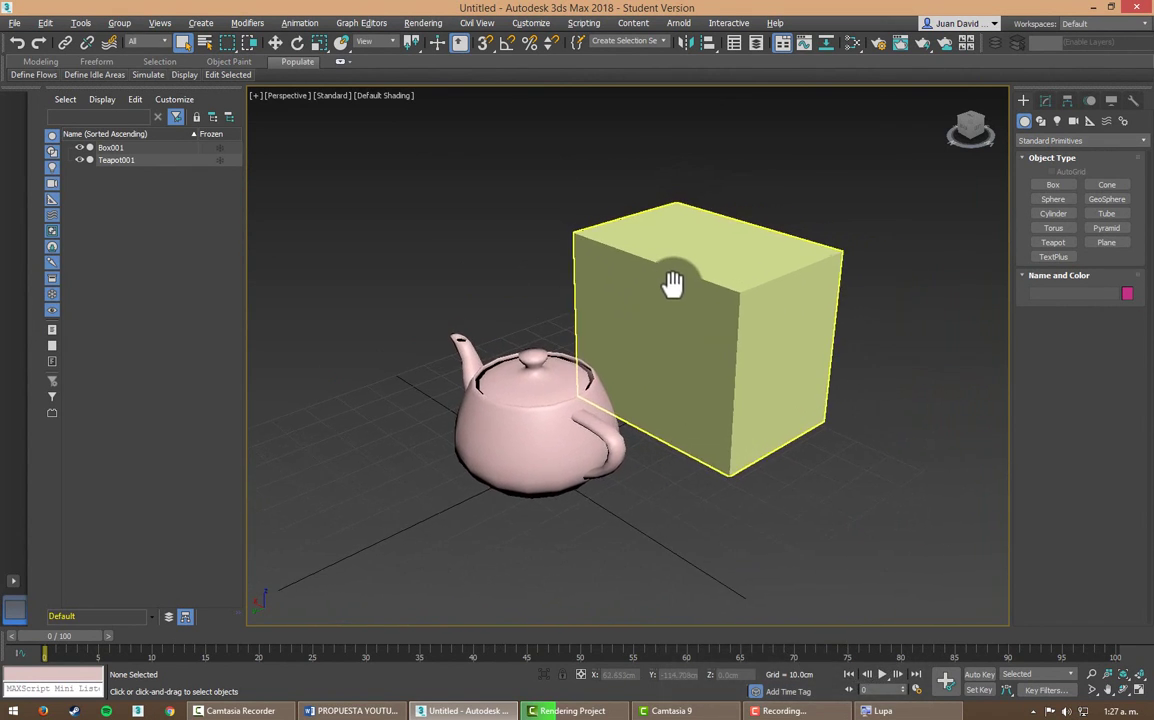
# Step: Zoom the Perspective view out and nudge the shrunken box and teapot toward the middle
pyautogui.scroll(-2, 572, 381)
pyautogui.scroll(-1, 683, 343)
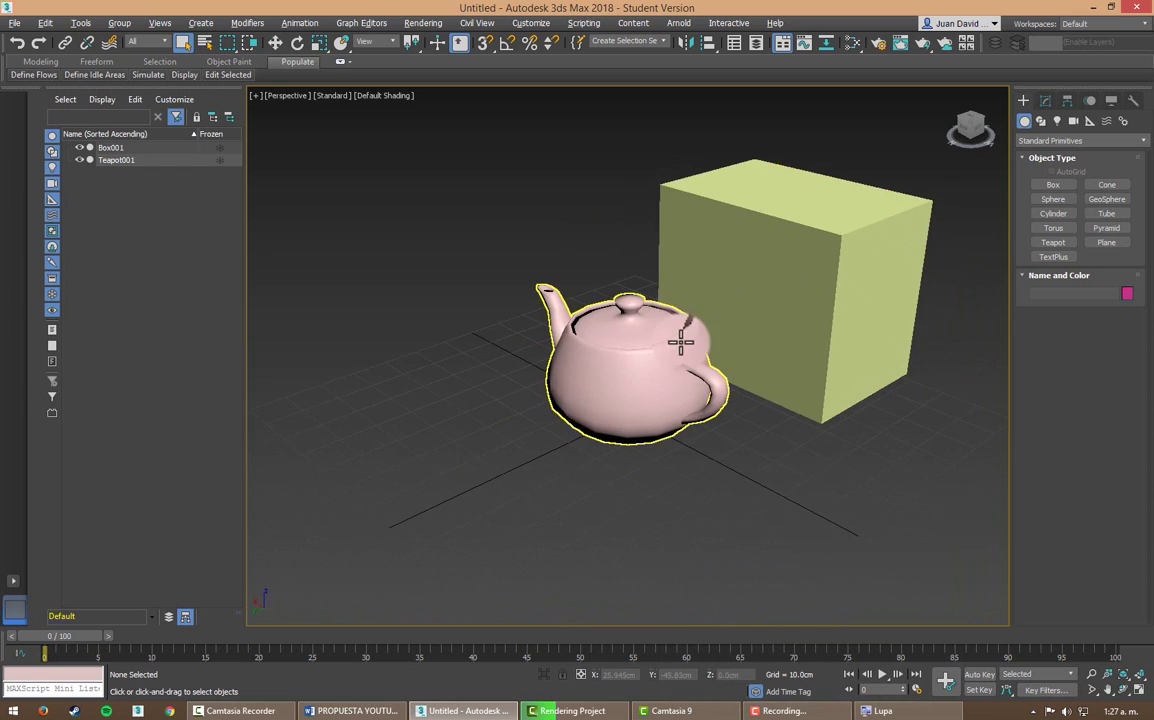
pyautogui.scroll(-1, 731, 353)
pyautogui.moveTo(731, 353)
pyautogui.mouseDown(button='middle')
pyautogui.moveTo(700, 306)
pyautogui.moveTo(677, 314)
pyautogui.moveTo(713, 294)
pyautogui.moveTo(644, 309)
pyautogui.moveTo(705, 283)
pyautogui.moveTo(690, 309)
pyautogui.mouseUp(button='middle')
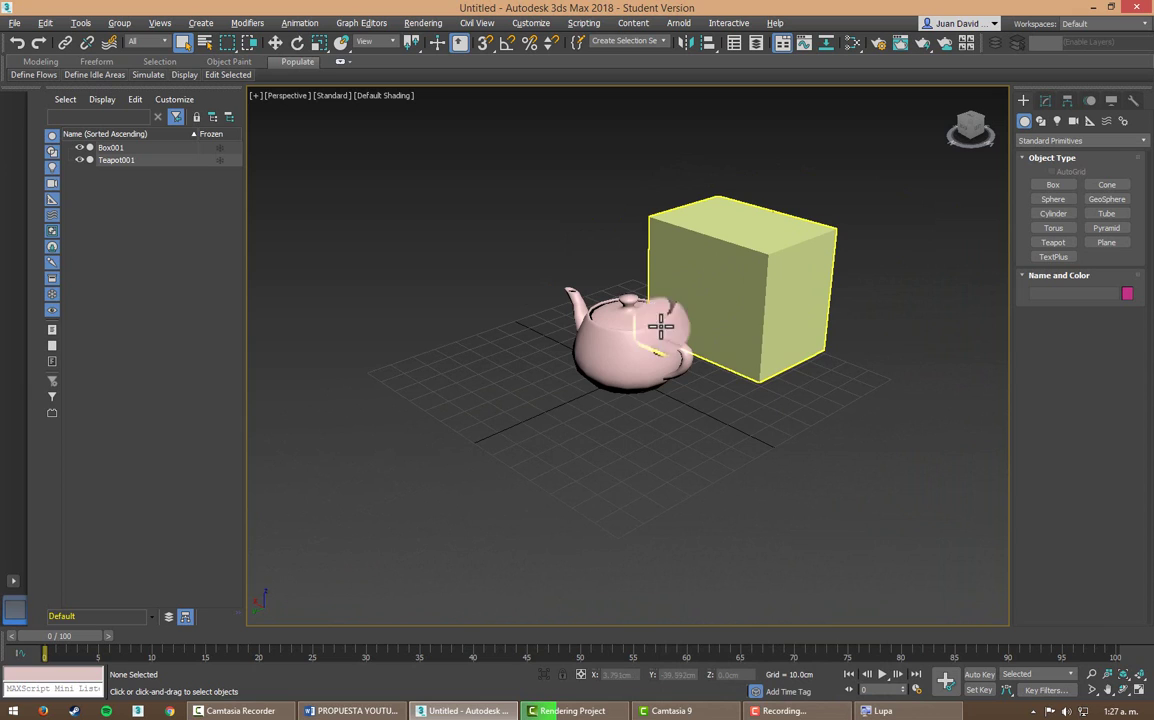
pyautogui.moveTo(565, 360); pyautogui.dragTo(554, 380, button='middle')
pyautogui.click(731, 309)
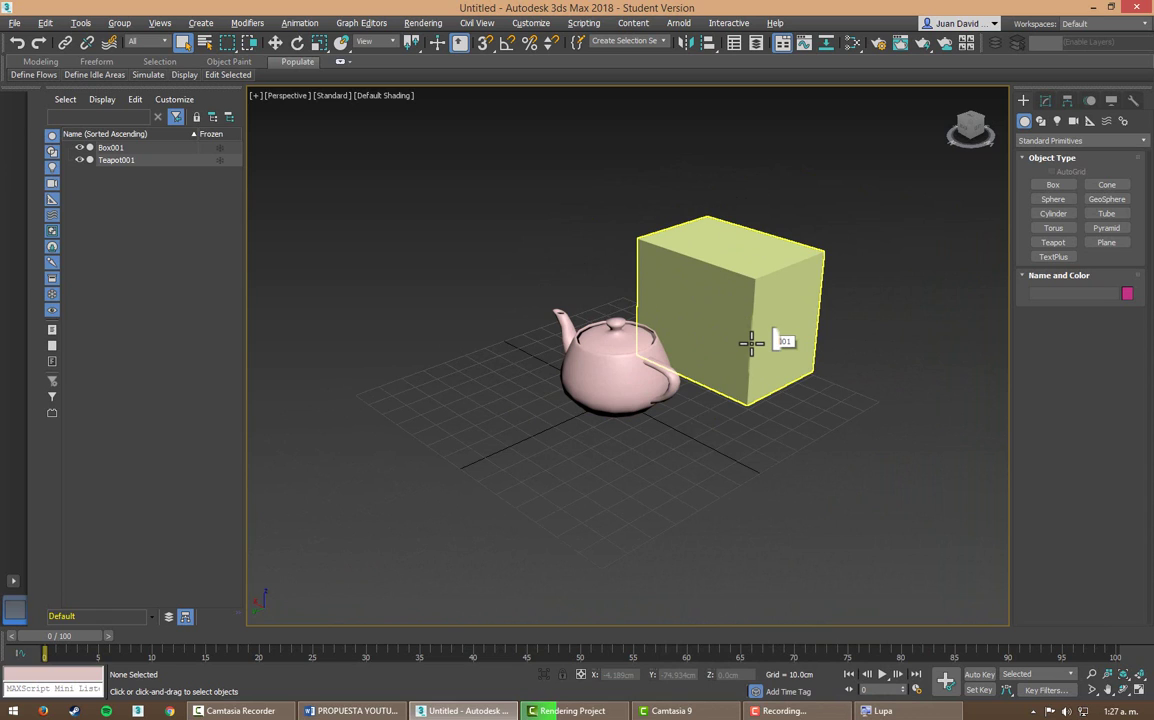
pyautogui.moveTo(721, 327); pyautogui.dragTo(705, 328, button='middle')
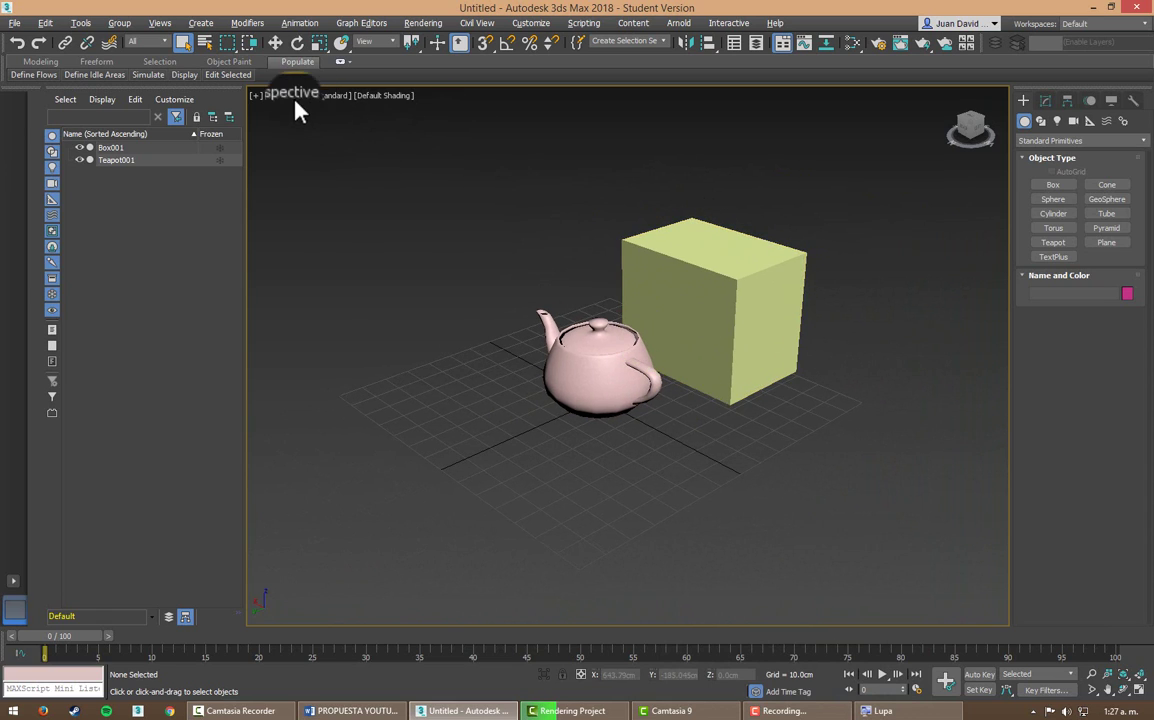
pyautogui.moveTo(658, 236); pyautogui.dragTo(655, 229, button='middle')
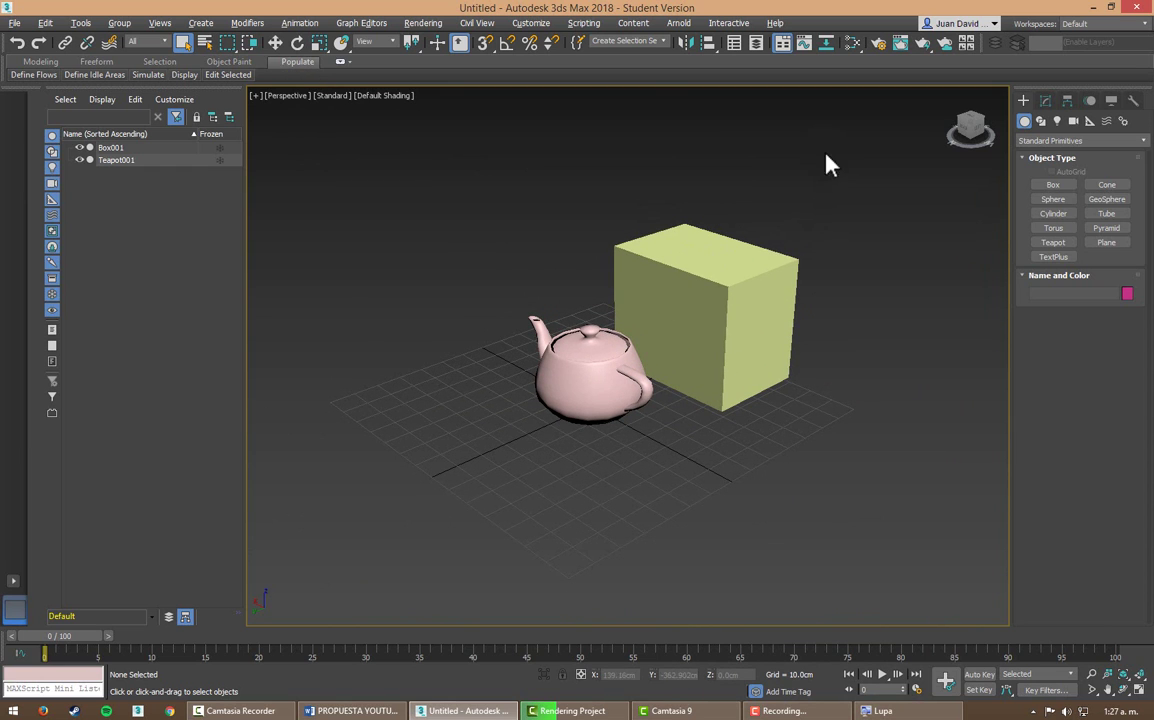
pyautogui.moveTo(850, 297); pyautogui.dragTo(834, 260, button='middle')
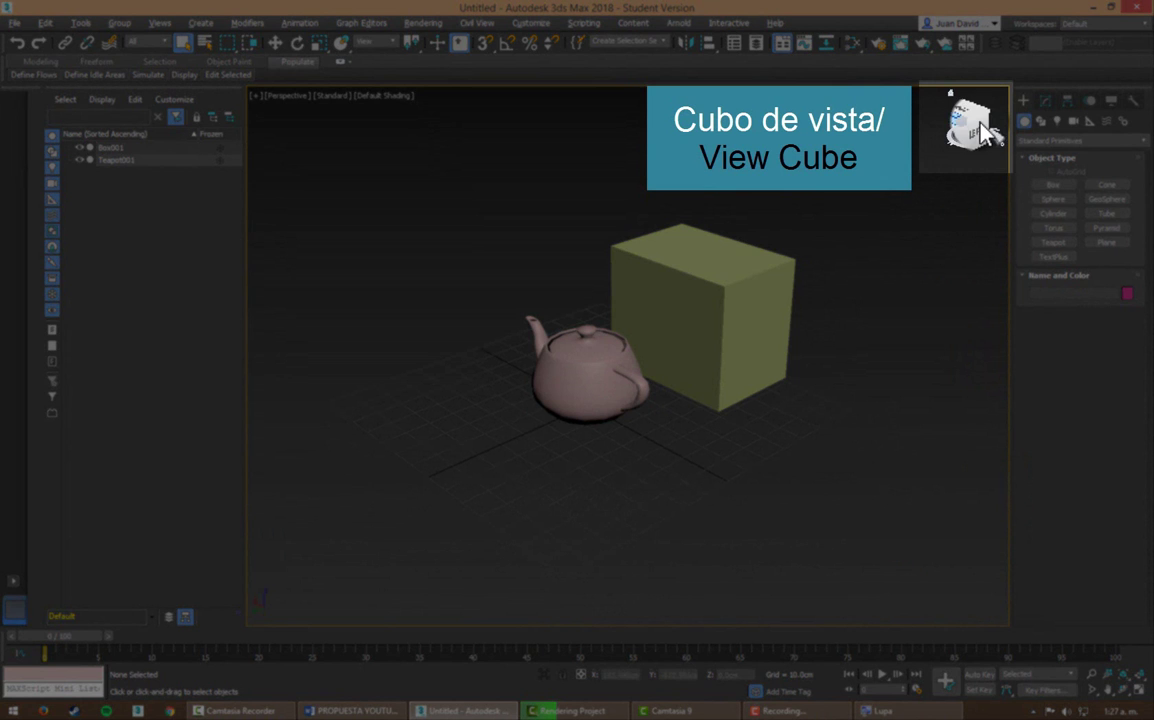
# Step: Orbit toward a back-left corner view of the teapot and box, then pan to recentre them
pyautogui.moveTo(985, 130)
pyautogui.mouseDown()
pyautogui.moveTo(973, 136)
pyautogui.moveTo(970, 125)
pyautogui.mouseUp()
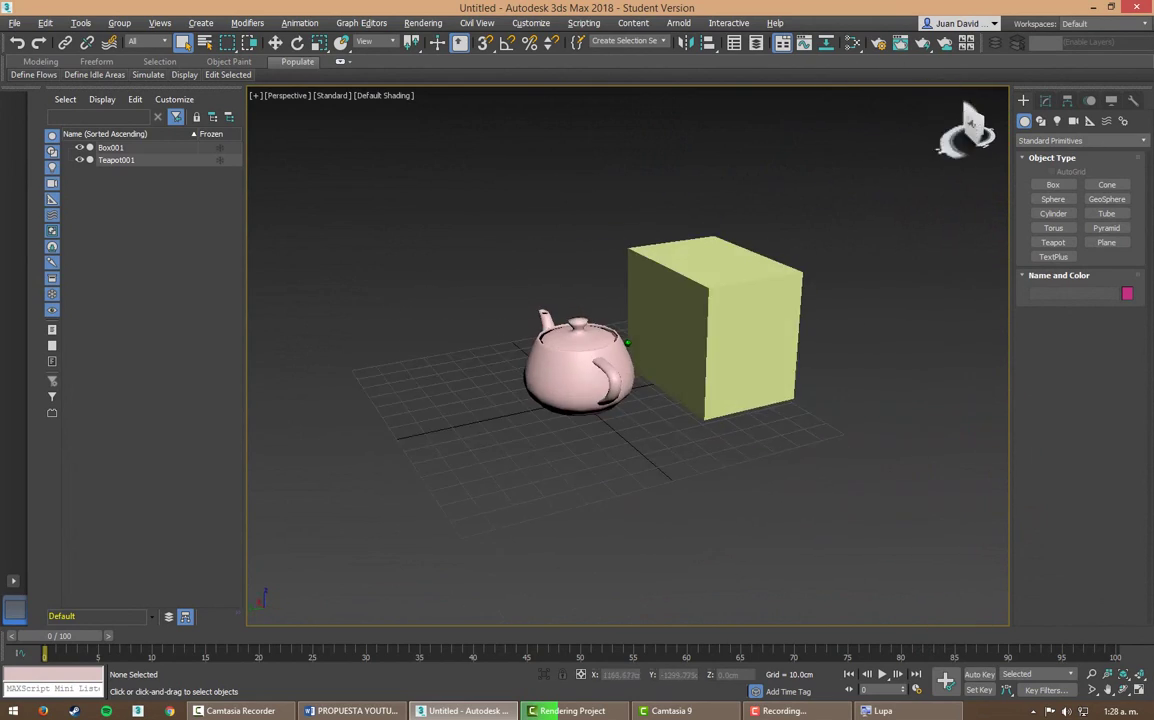
pyautogui.moveTo(627, 342)
pyautogui.keyDown('alt'); pyautogui.mouseDown(button='middle')
pyautogui.moveTo(568, 349)
pyautogui.moveTo(613, 270)
pyautogui.mouseUp(button='middle'); pyautogui.keyUp('alt')
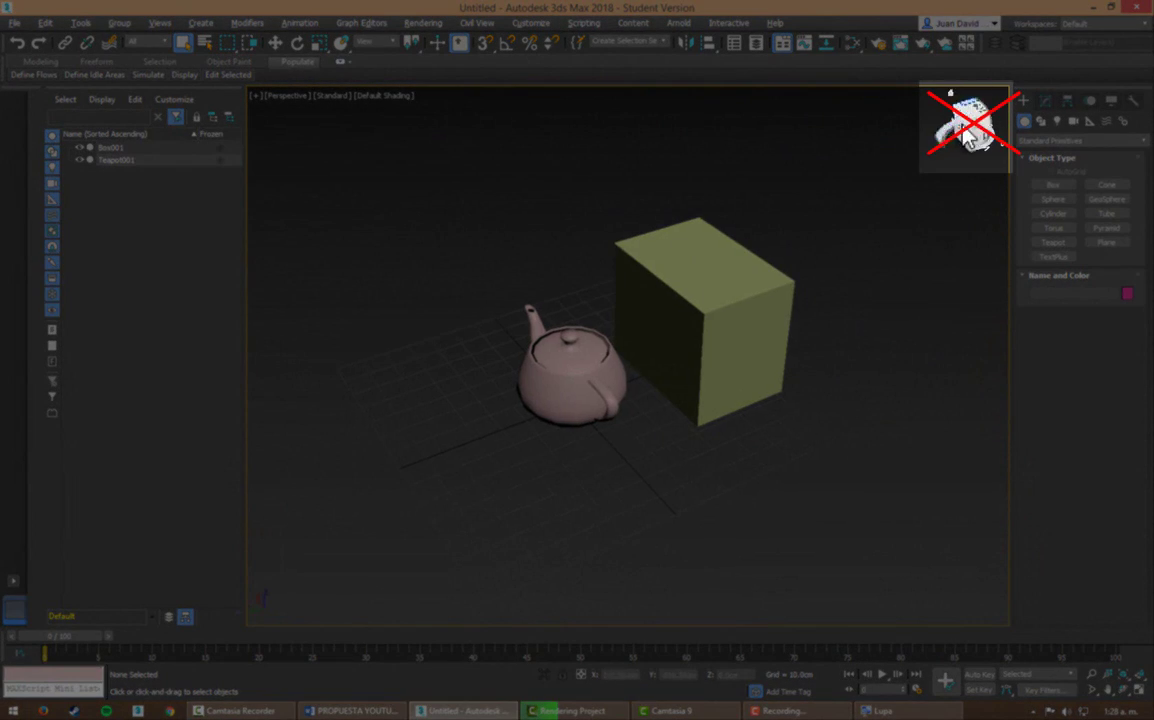
pyautogui.moveTo(782, 281)
pyautogui.mouseDown(button='middle')
pyautogui.moveTo(771, 283)
pyautogui.moveTo(729, 227)
pyautogui.moveTo(786, 231)
pyautogui.moveTo(778, 263)
pyautogui.mouseUp(button='middle')
pyautogui.moveTo(639, 278)
pyautogui.mouseDown(button='middle')
pyautogui.moveTo(690, 283)
pyautogui.moveTo(734, 258)
pyautogui.moveTo(760, 222)
pyautogui.moveTo(738, 262)
pyautogui.moveTo(621, 301)
pyautogui.moveTo(731, 301)
pyautogui.moveTo(822, 255)
pyautogui.moveTo(716, 258)
pyautogui.moveTo(729, 265)
pyautogui.moveTo(685, 277)
pyautogui.moveTo(837, 258)
pyautogui.moveTo(690, 301)
pyautogui.moveTo(677, 368)
pyautogui.moveTo(734, 340)
pyautogui.moveTo(613, 350)
pyautogui.moveTo(631, 330)
pyautogui.moveTo(616, 319)
pyautogui.moveTo(643, 347)
pyautogui.mouseUp(button='middle')
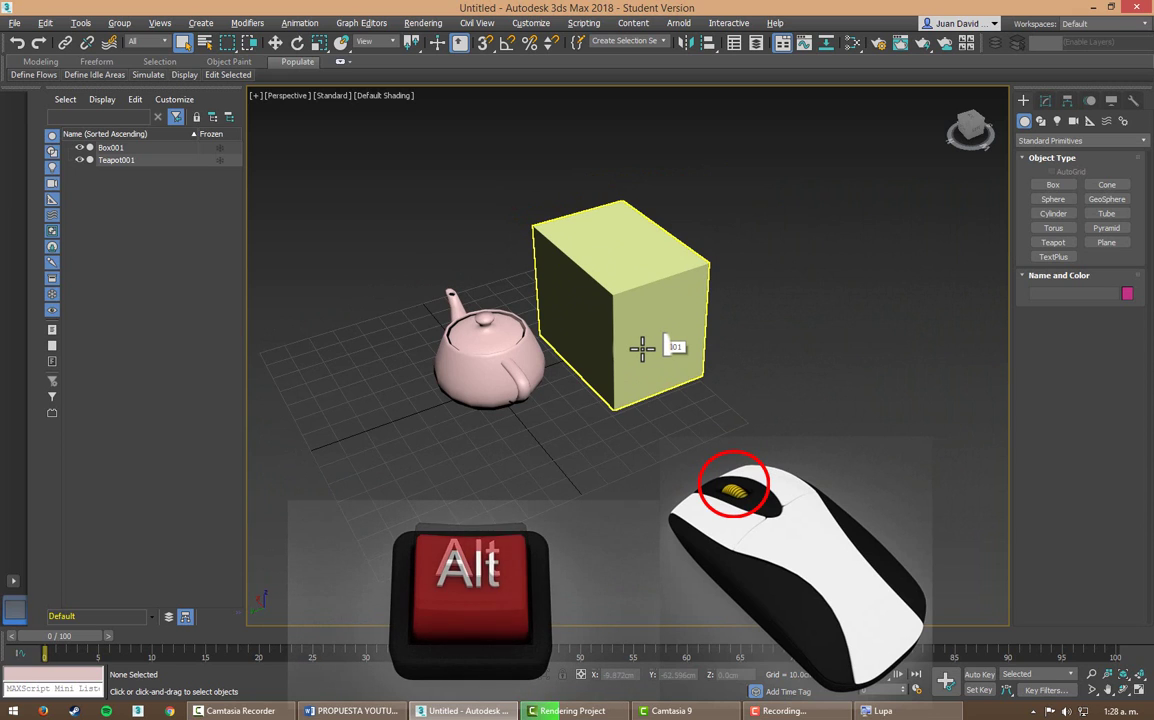
# Step: Orbit the Perspective view up to a raised three-quarter angle, teapot in front of box
pyautogui.moveTo(604, 347)
pyautogui.keyDown('alt'); pyautogui.mouseDown(button='middle')
pyautogui.moveTo(580, 348)
pyautogui.moveTo(729, 332)
pyautogui.moveTo(789, 284)
pyautogui.moveTo(677, 265)
pyautogui.moveTo(600, 309)
pyautogui.moveTo(665, 376)
pyautogui.moveTo(756, 335)
pyautogui.mouseUp(button='middle'); pyautogui.keyUp('alt')
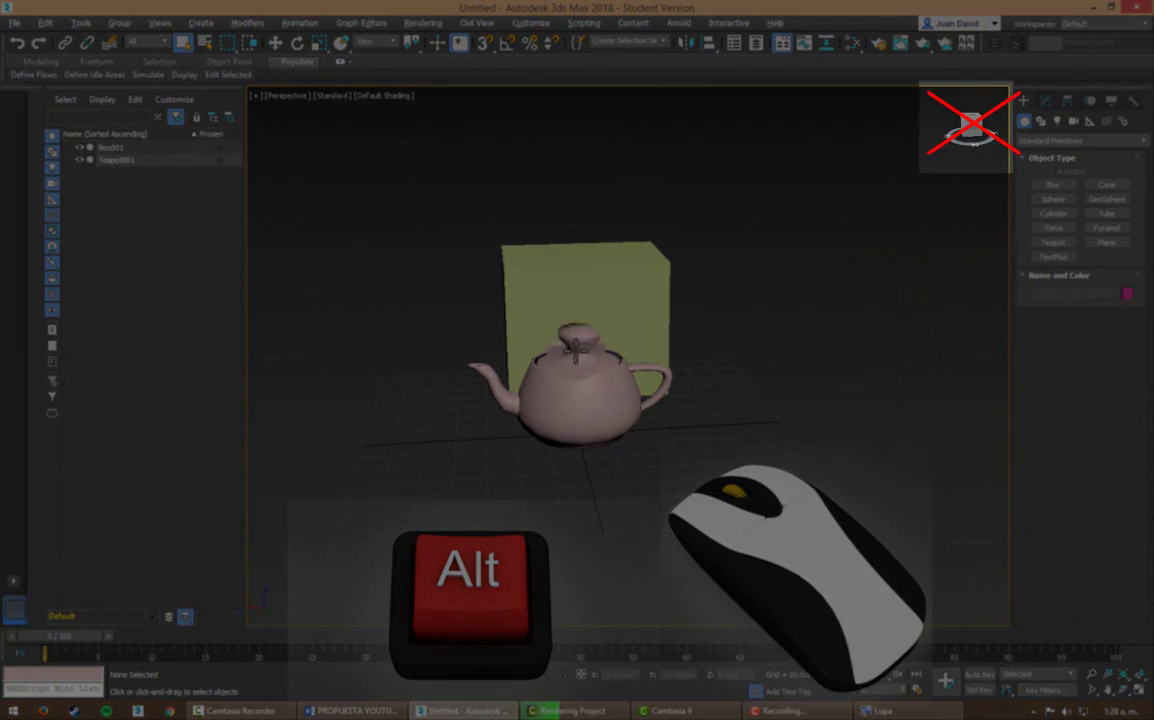
pyautogui.moveTo(575, 347)
pyautogui.keyDown('alt'); pyautogui.mouseDown(button='middle')
pyautogui.moveTo(700, 362)
pyautogui.moveTo(765, 314)
pyautogui.moveTo(636, 332)
pyautogui.moveTo(532, 390)
pyautogui.moveTo(603, 412)
pyautogui.moveTo(717, 418)
pyautogui.moveTo(613, 425)
pyautogui.moveTo(706, 417)
pyautogui.moveTo(719, 322)
pyautogui.moveTo(591, 350)
pyautogui.moveTo(598, 451)
pyautogui.moveTo(799, 407)
pyautogui.moveTo(706, 432)
pyautogui.moveTo(760, 368)
pyautogui.moveTo(747, 399)
pyautogui.moveTo(675, 420)
pyautogui.moveTo(700, 435)
pyautogui.mouseUp(button='middle'); pyautogui.keyUp('alt')
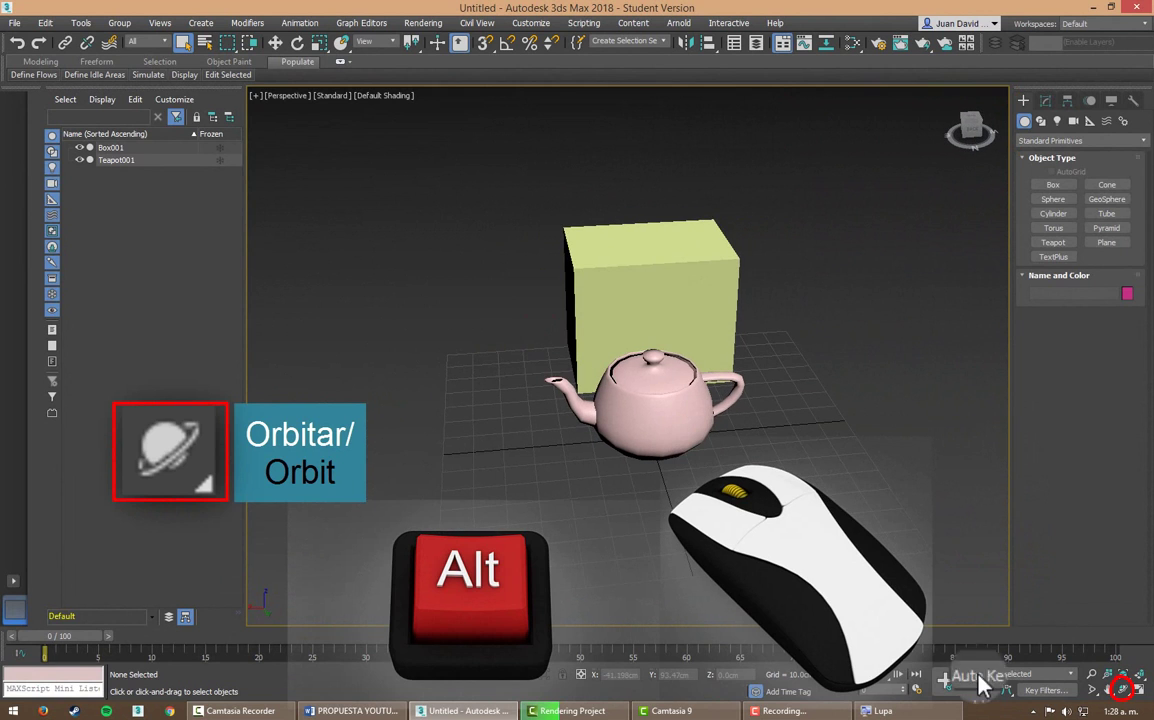
# Step: Use the Orbit tool to rotate until the box stands behind the teapot, then exit orbiting
pyautogui.click(1120, 689)
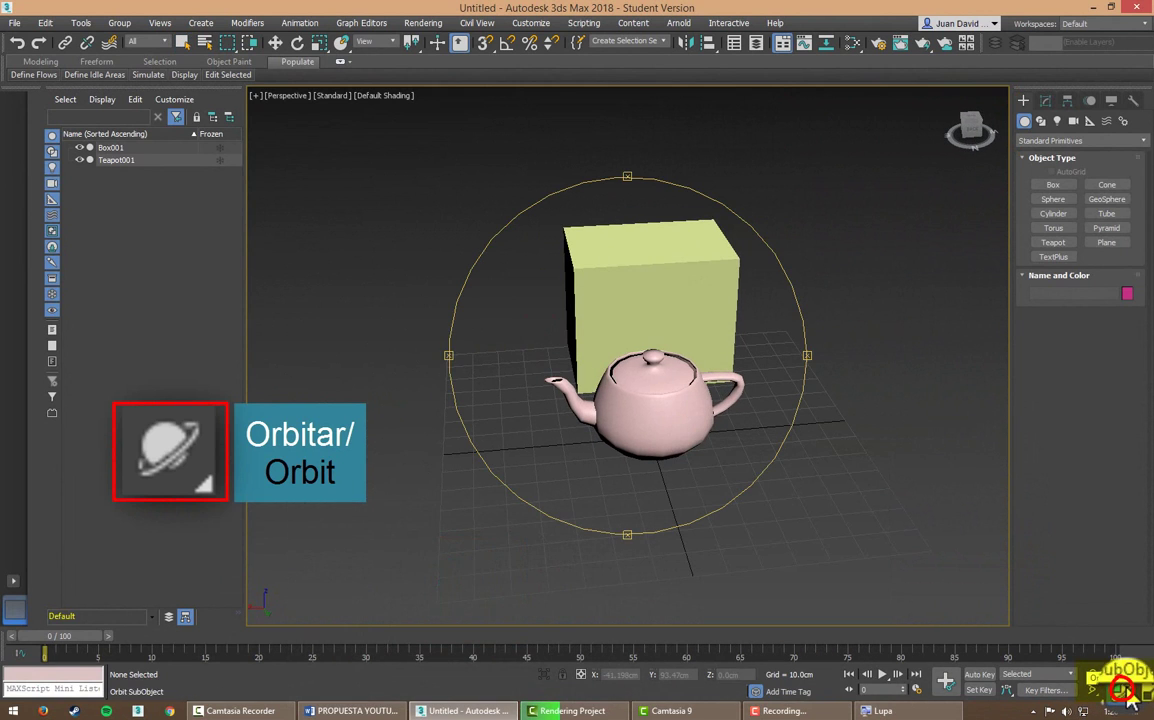
pyautogui.moveTo(1122, 689); pyautogui.dragTo(1128, 698)
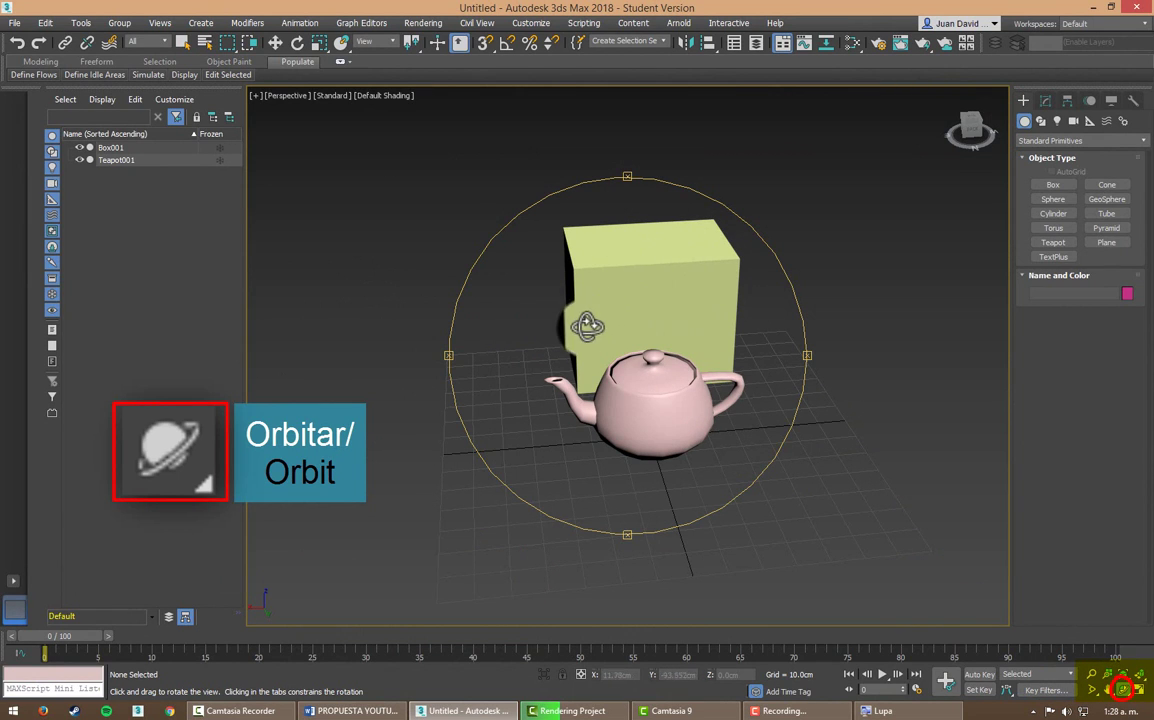
pyautogui.moveTo(585, 322)
pyautogui.mouseDown()
pyautogui.moveTo(621, 324)
pyautogui.moveTo(670, 252)
pyautogui.moveTo(591, 305)
pyautogui.moveTo(703, 296)
pyautogui.moveTo(628, 304)
pyautogui.moveTo(618, 124)
pyautogui.moveTo(634, 123)
pyautogui.moveTo(564, 111)
pyautogui.moveTo(827, 134)
pyautogui.moveTo(704, 135)
pyautogui.moveTo(621, 321)
pyautogui.mouseUp()
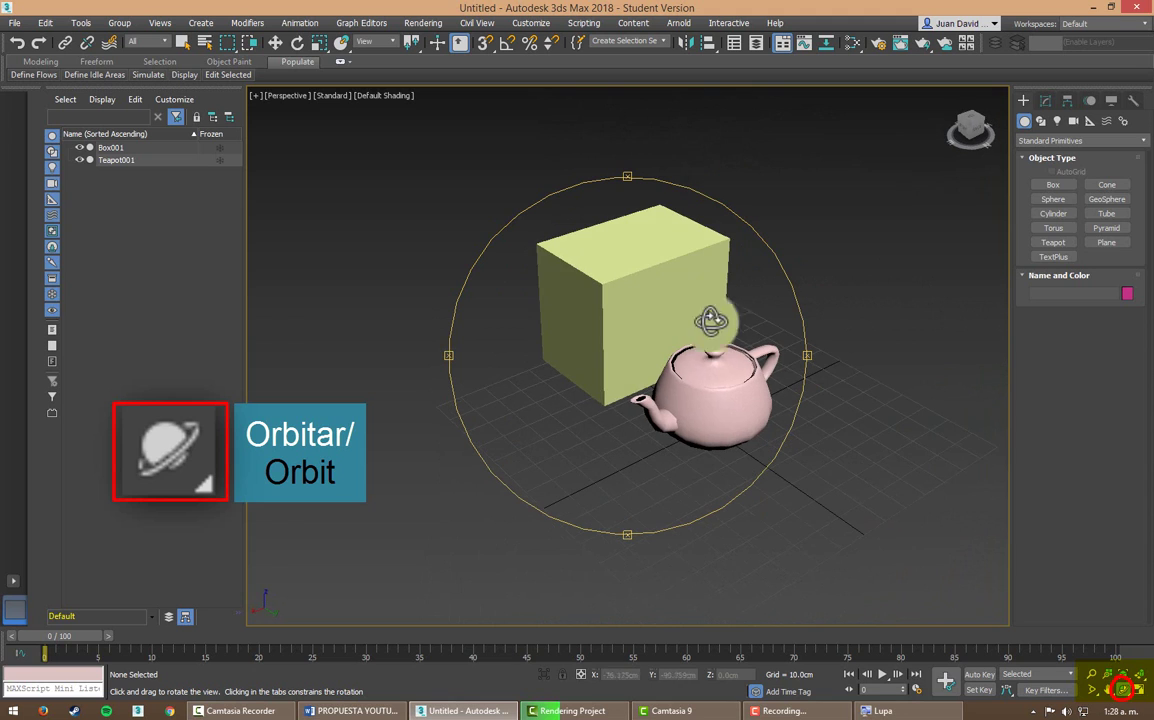
pyautogui.moveTo(634, 221)
pyautogui.mouseDown()
pyautogui.moveTo(624, 122)
pyautogui.moveTo(535, 141)
pyautogui.mouseUp()
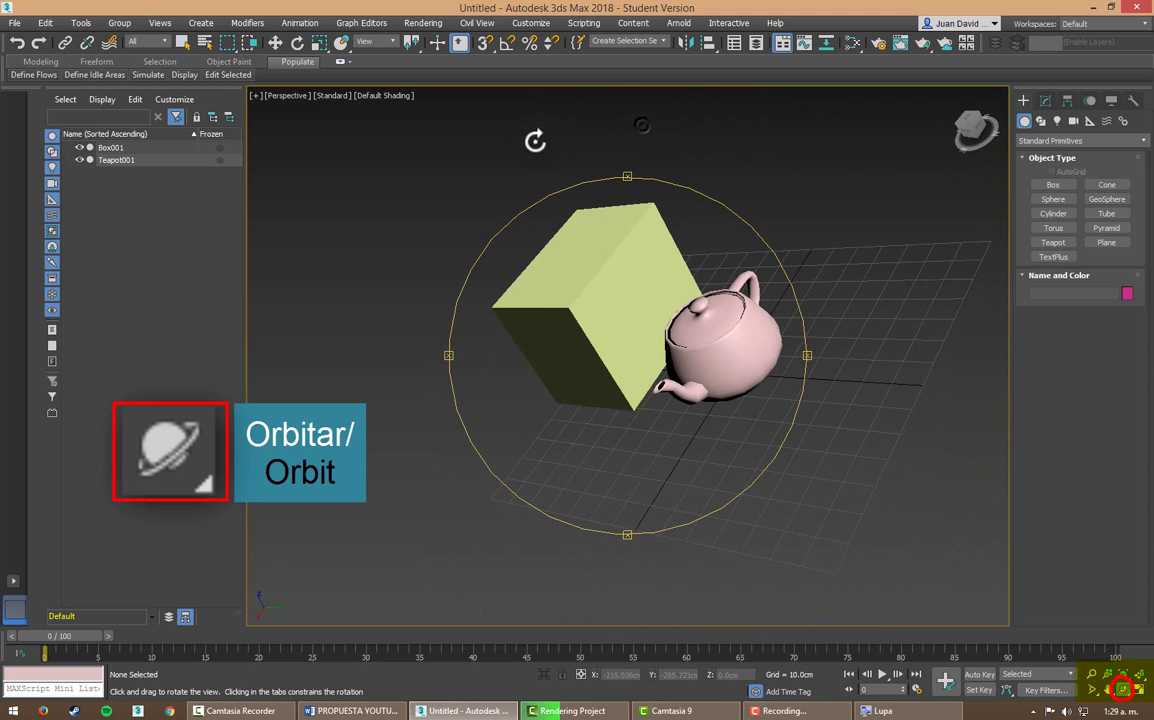
pyautogui.moveTo(808, 299); pyautogui.dragTo(695, 463)
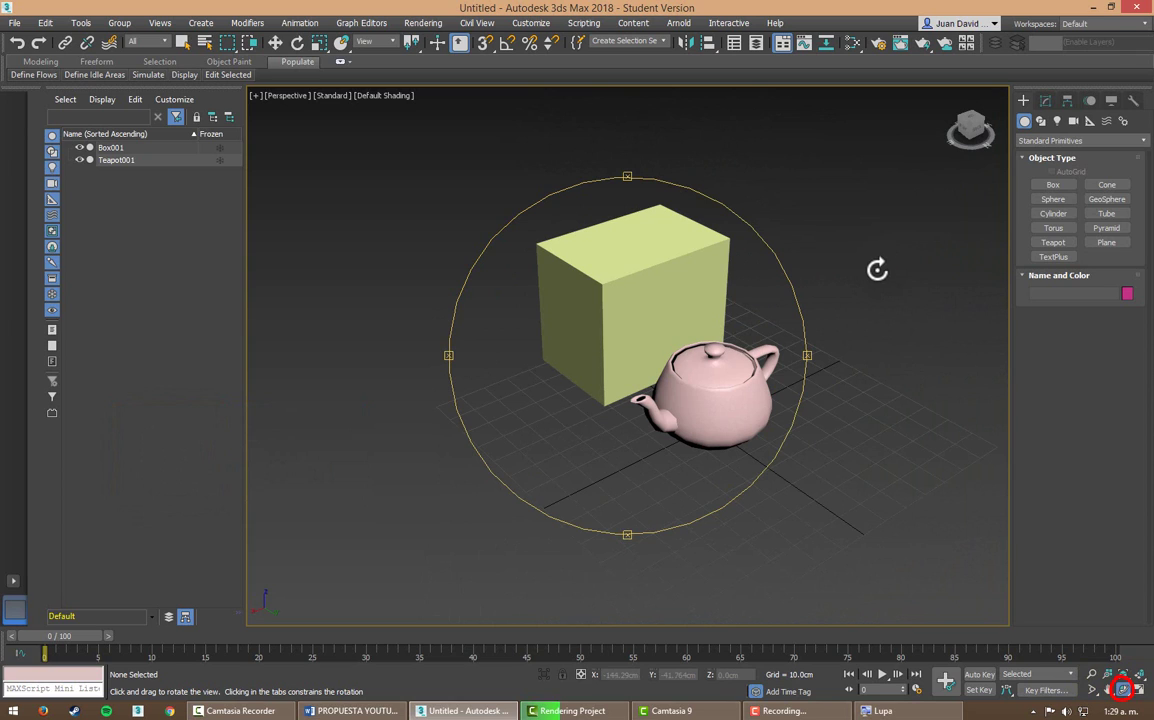
pyautogui.rightClick(877, 269)
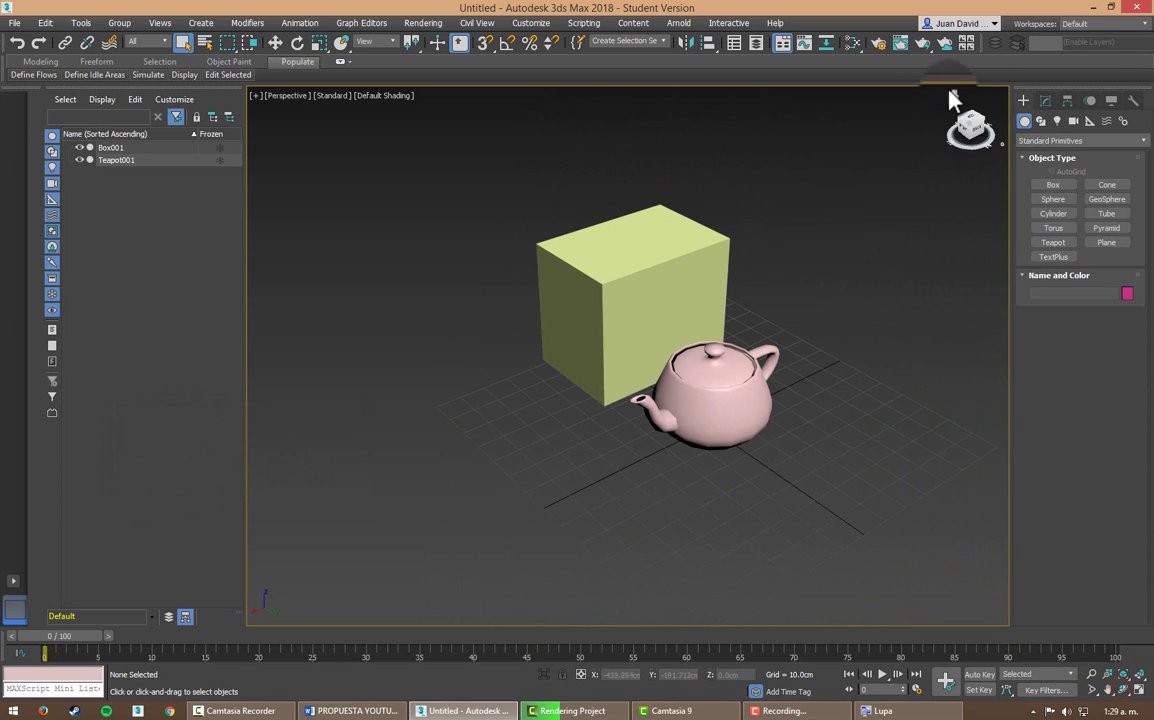
pyautogui.click(1125, 690)
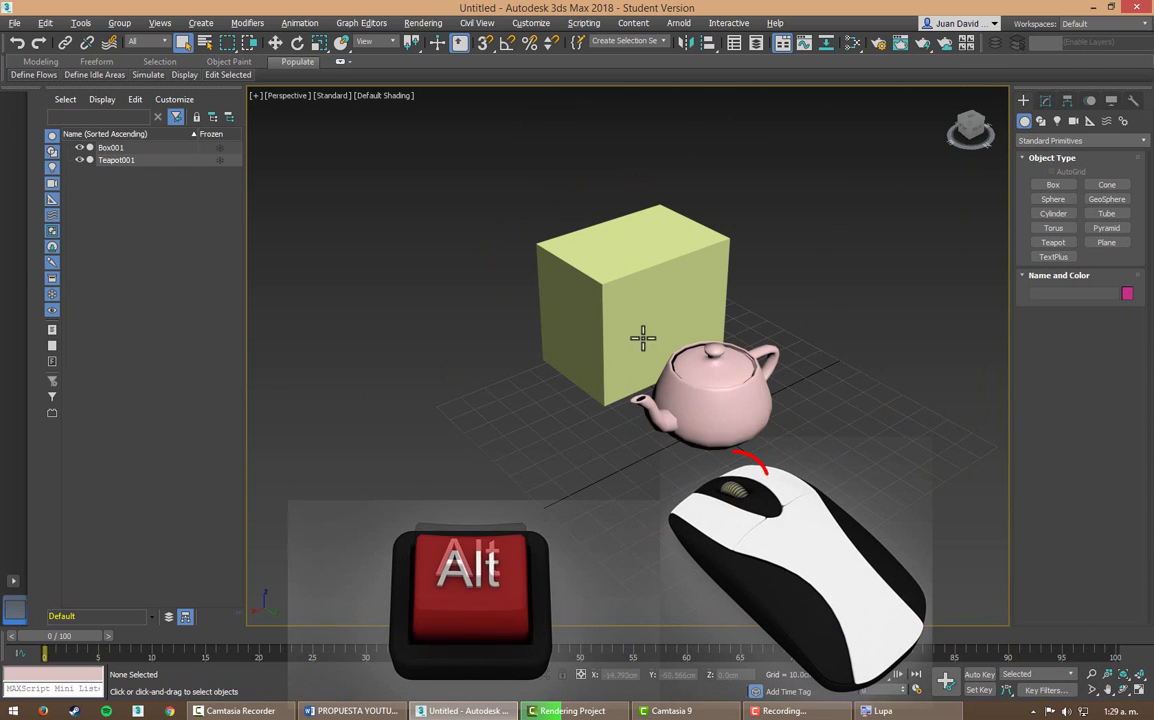
# Step: Orbit the Perspective view slightly to settle at a new angle behind the teapot
pyautogui.keyDown('alt'); pyautogui.moveTo(663, 312); pyautogui.dragTo(656, 307, button='middle'); pyautogui.keyUp('alt')
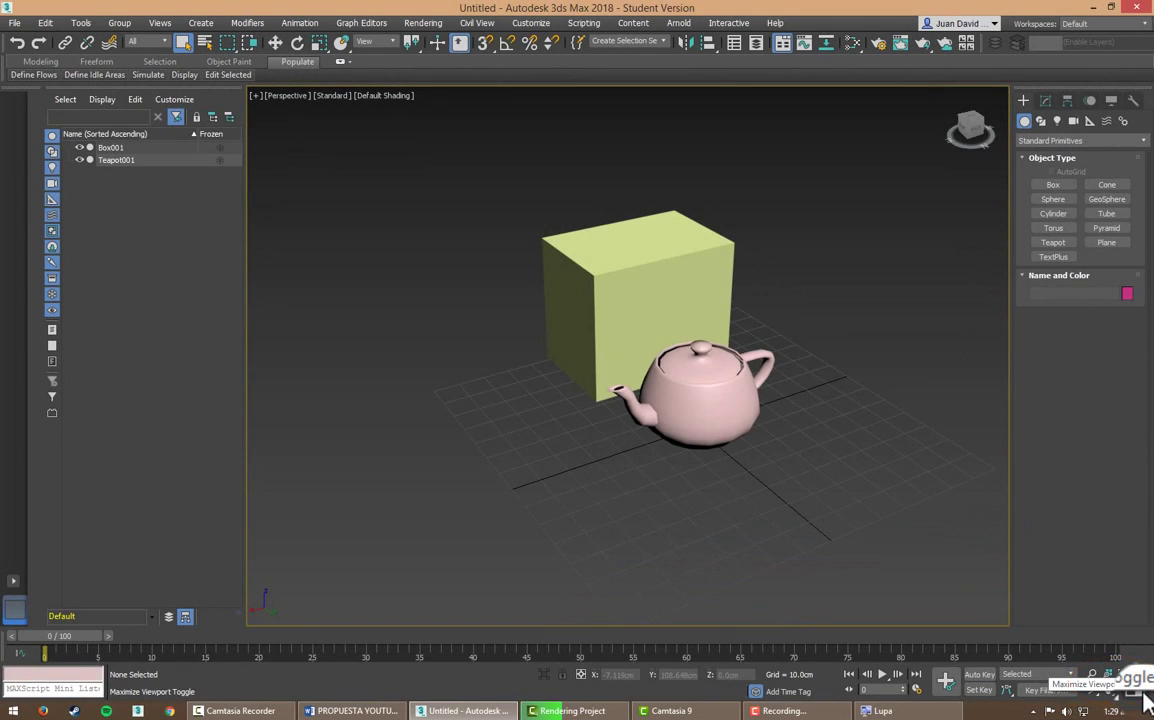
# Step: Toggle between four views and the enlarged Perspective, then orbit and pan so the teapot fronts the box
pyautogui.click(1139, 693)
pyautogui.click(1139, 693)
pyautogui.click(1139, 693)
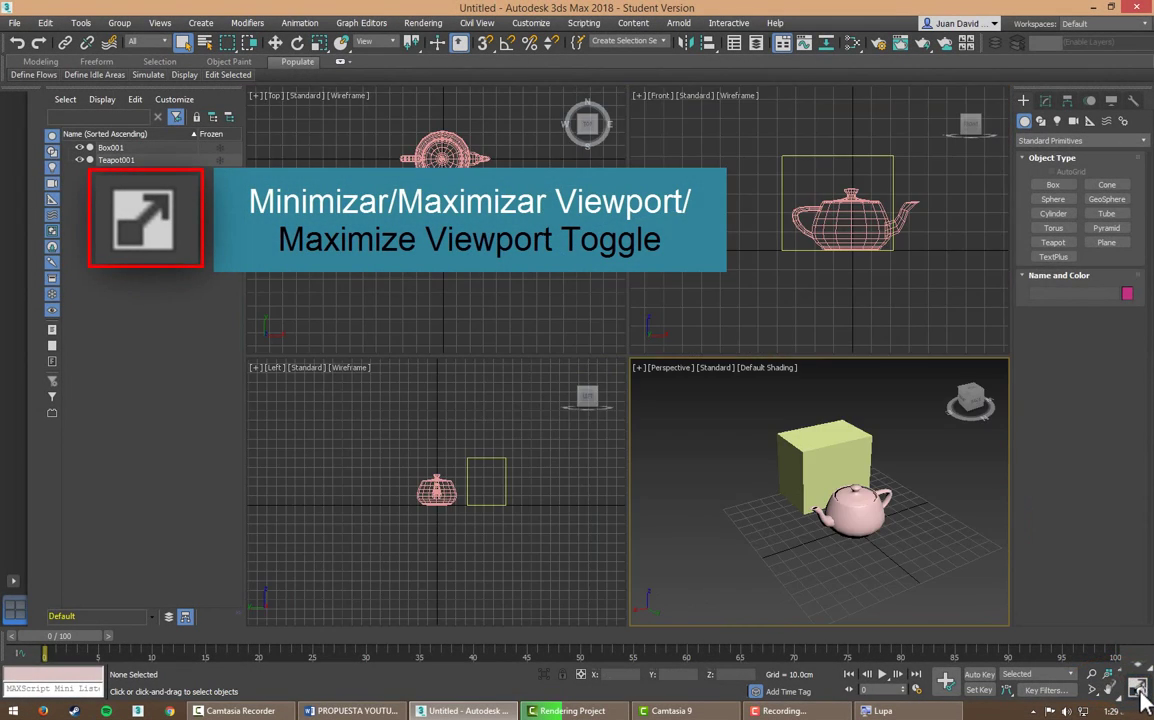
pyautogui.click(1139, 693)
pyautogui.click(1122, 690)
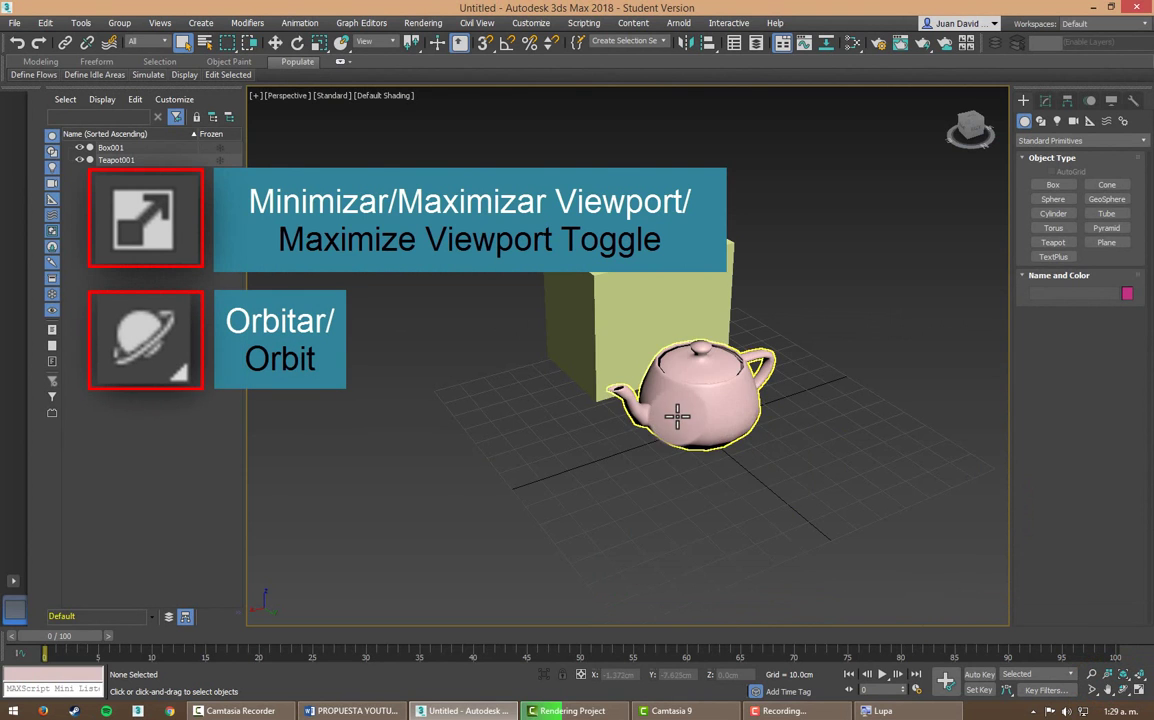
pyautogui.moveTo(677, 415)
pyautogui.mouseDown()
pyautogui.moveTo(763, 402)
pyautogui.moveTo(652, 373)
pyautogui.mouseUp()
pyautogui.moveTo(677, 348); pyautogui.dragTo(582, 353, button='middle')
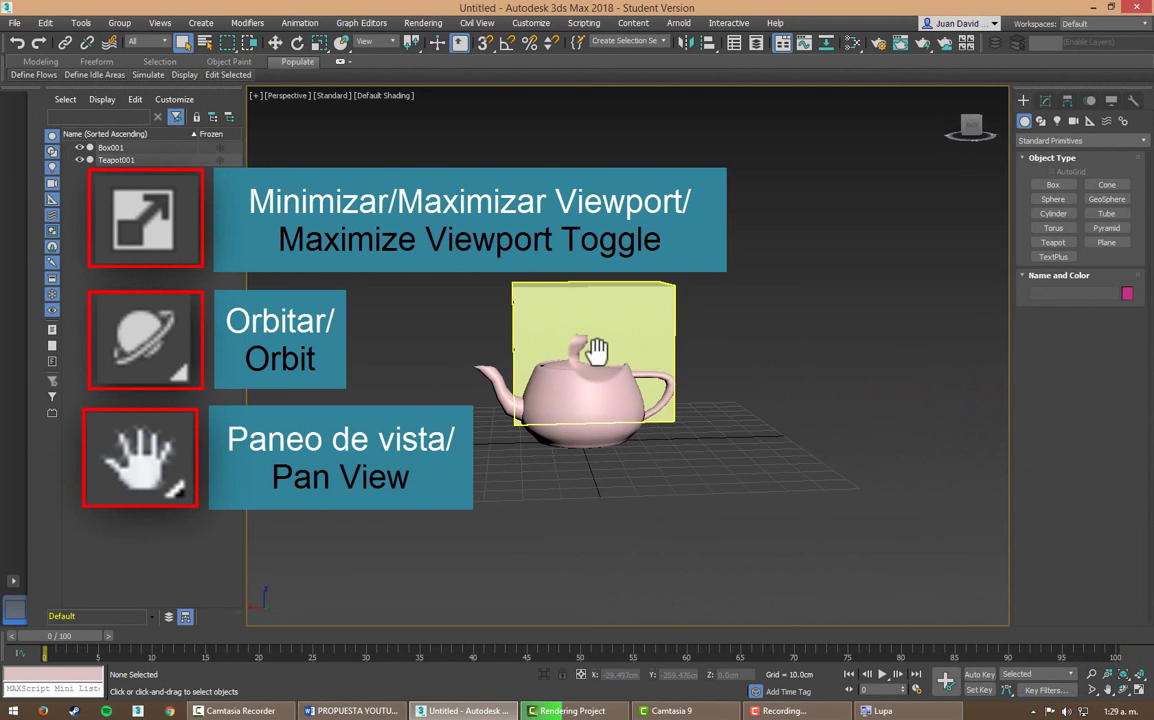
pyautogui.moveTo(636, 404); pyautogui.dragTo(605, 361, button='middle')
# Step: Flip to four views and back with Alt+W, then orbit until the teapot sits before the box
pyautogui.hotkey('alt', 'w')
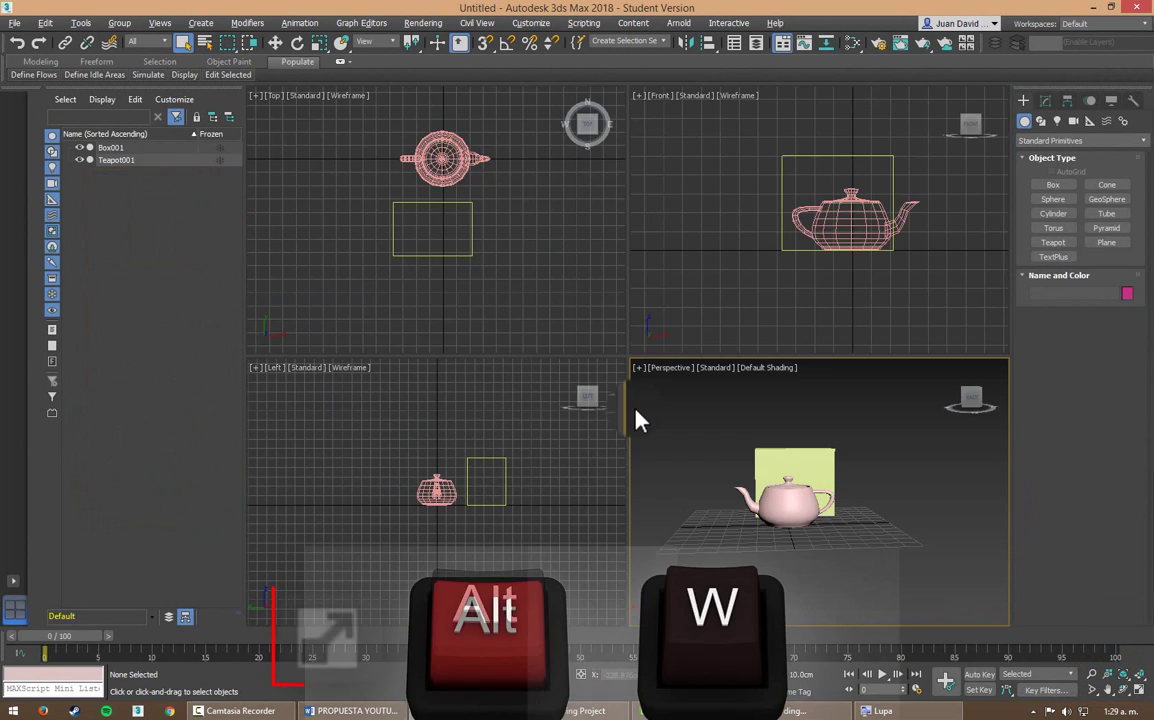
pyautogui.hotkey('alt', 'w')
pyautogui.moveTo(660, 432)
pyautogui.keyDown('alt'); pyautogui.mouseDown(button='middle')
pyautogui.moveTo(733, 326)
pyautogui.moveTo(641, 355)
pyautogui.moveTo(726, 374)
pyautogui.moveTo(664, 376)
pyautogui.moveTo(616, 278)
pyautogui.moveTo(703, 255)
pyautogui.moveTo(585, 227)
pyautogui.moveTo(632, 262)
pyautogui.mouseUp(button='middle'); pyautogui.keyUp('alt')
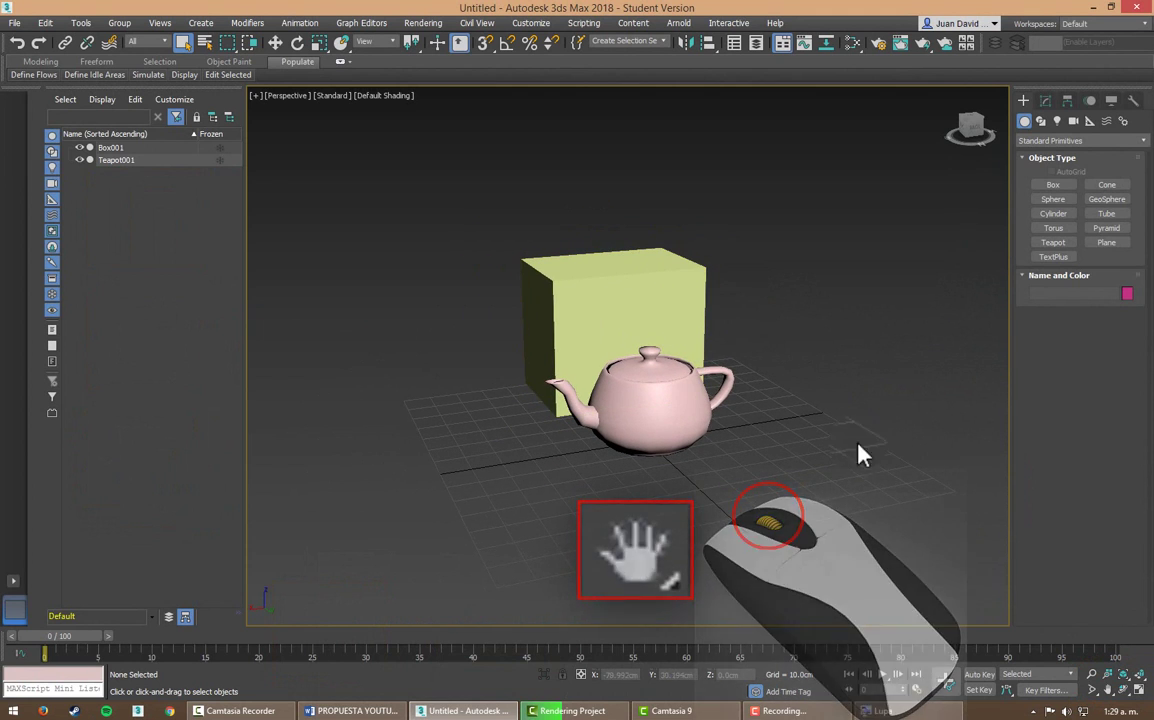
pyautogui.scroll(5, 612, 222)
pyautogui.scroll(-5, 613, 235)
pyautogui.scroll(5, 291, 196)
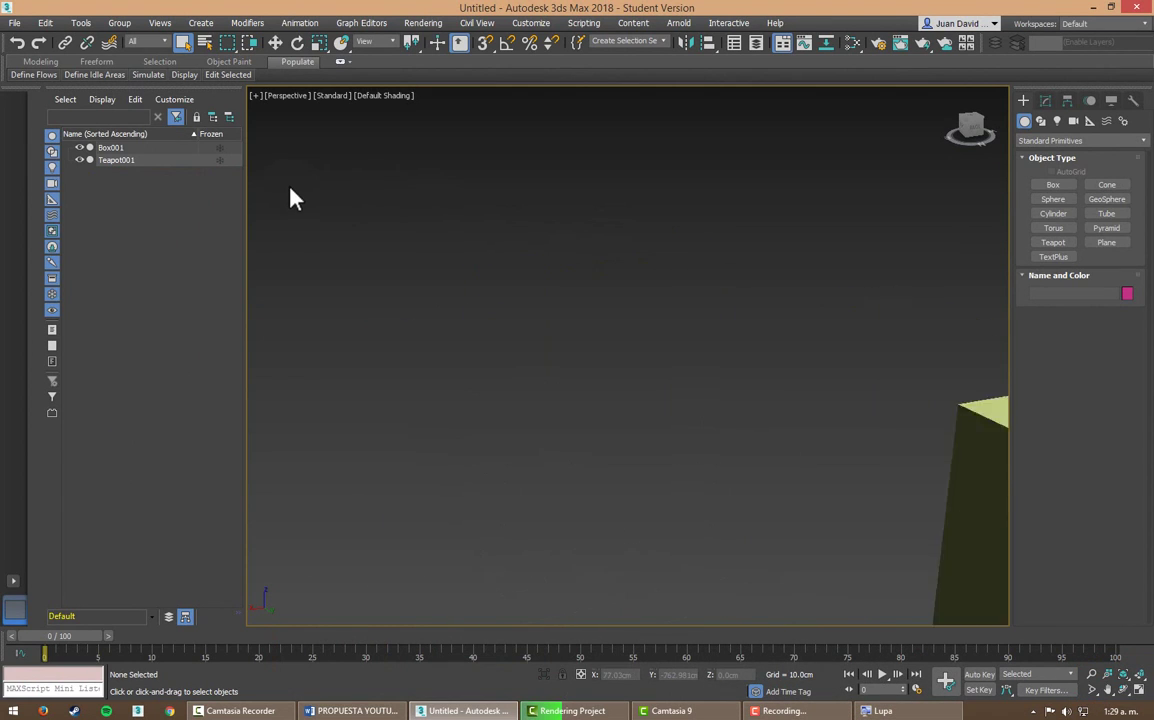
pyautogui.scroll(-8, 332, 214)
pyautogui.scroll(3, 395, 215)
pyautogui.moveTo(393, 210); pyautogui.dragTo(729, 291, button='middle')
pyautogui.scroll(3, 616, 229)
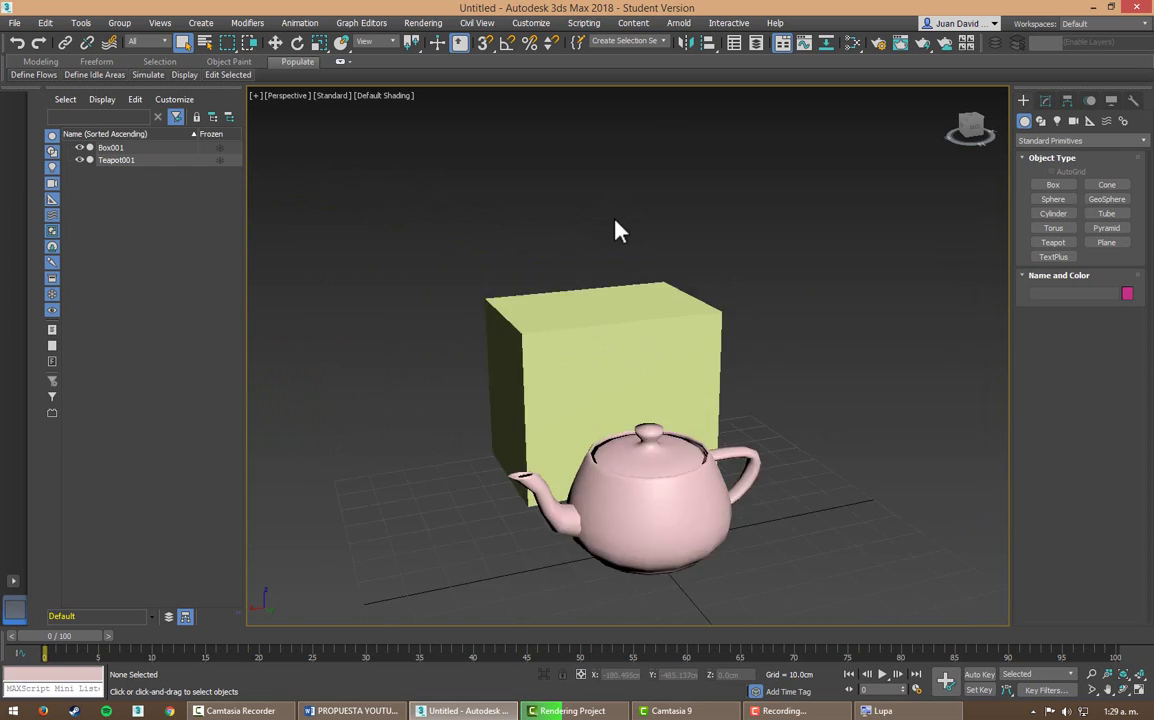
pyautogui.scroll(5, 618, 250)
pyautogui.scroll(-6, 623, 258)
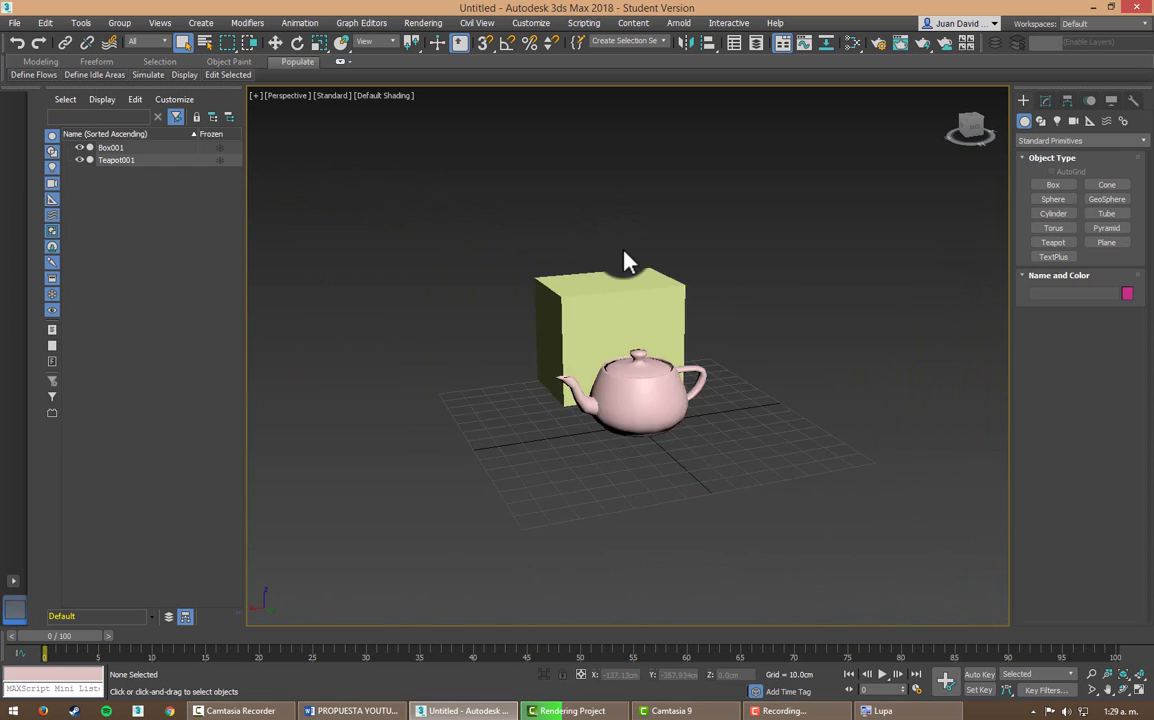
pyautogui.scroll(2, 623, 258)
pyautogui.scroll(5, 623, 258)
pyautogui.scroll(-3, 624, 260)
pyautogui.moveTo(626, 260); pyautogui.dragTo(639, 260, button='middle')
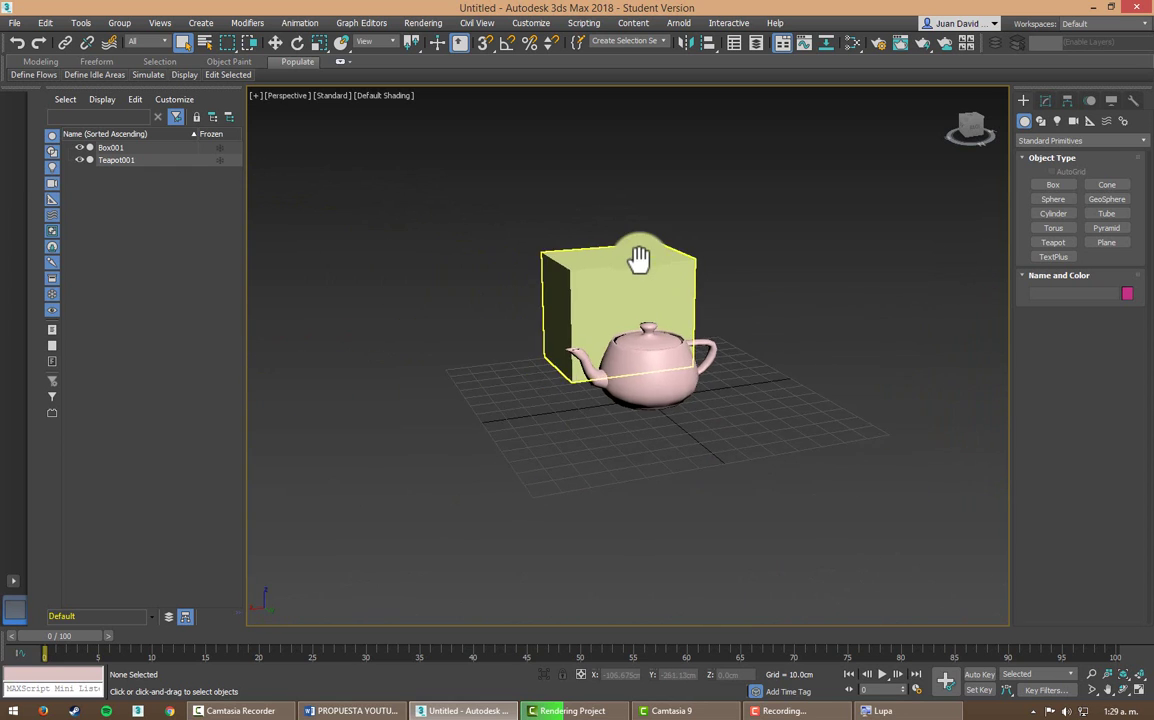
pyautogui.scroll(5, 600, 280)
pyautogui.moveTo(556, 299)
pyautogui.mouseDown(button='middle')
pyautogui.moveTo(478, 310)
pyautogui.moveTo(546, 301)
pyautogui.mouseUp(button='middle')
pyautogui.scroll(-5, 618, 301)
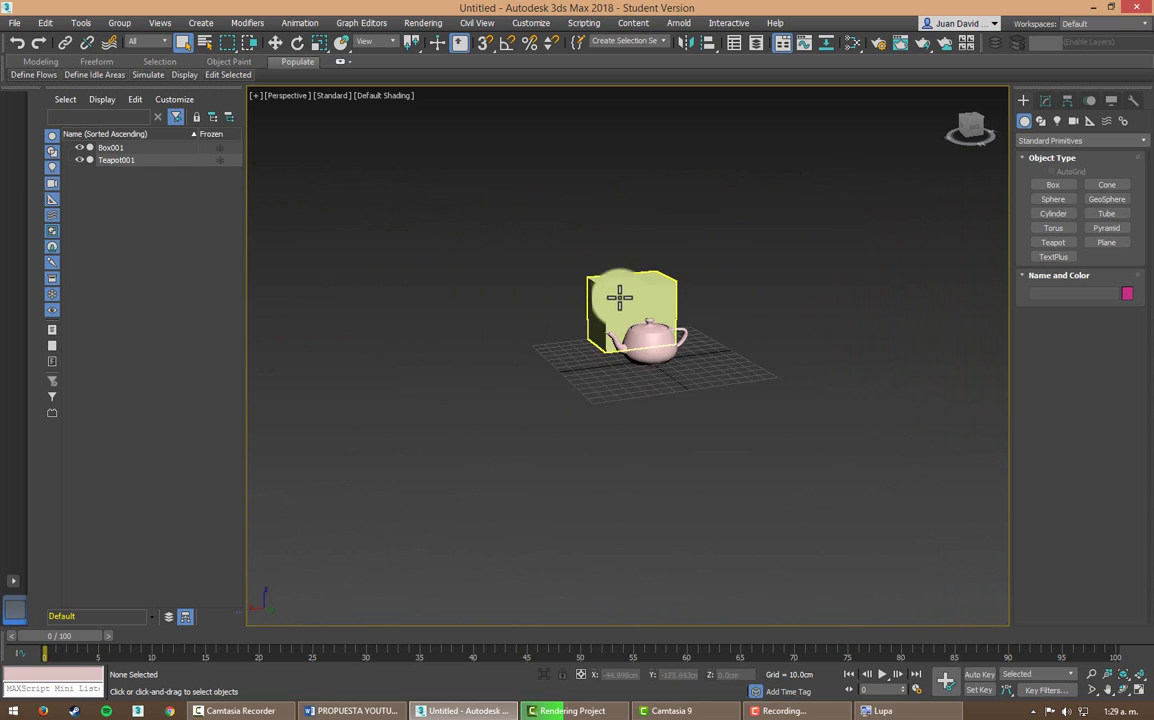
pyautogui.scroll(6, 618, 295)
pyautogui.scroll(-4, 619, 287)
pyautogui.scroll(4, 619, 287)
pyautogui.scroll(-1, 619, 287)
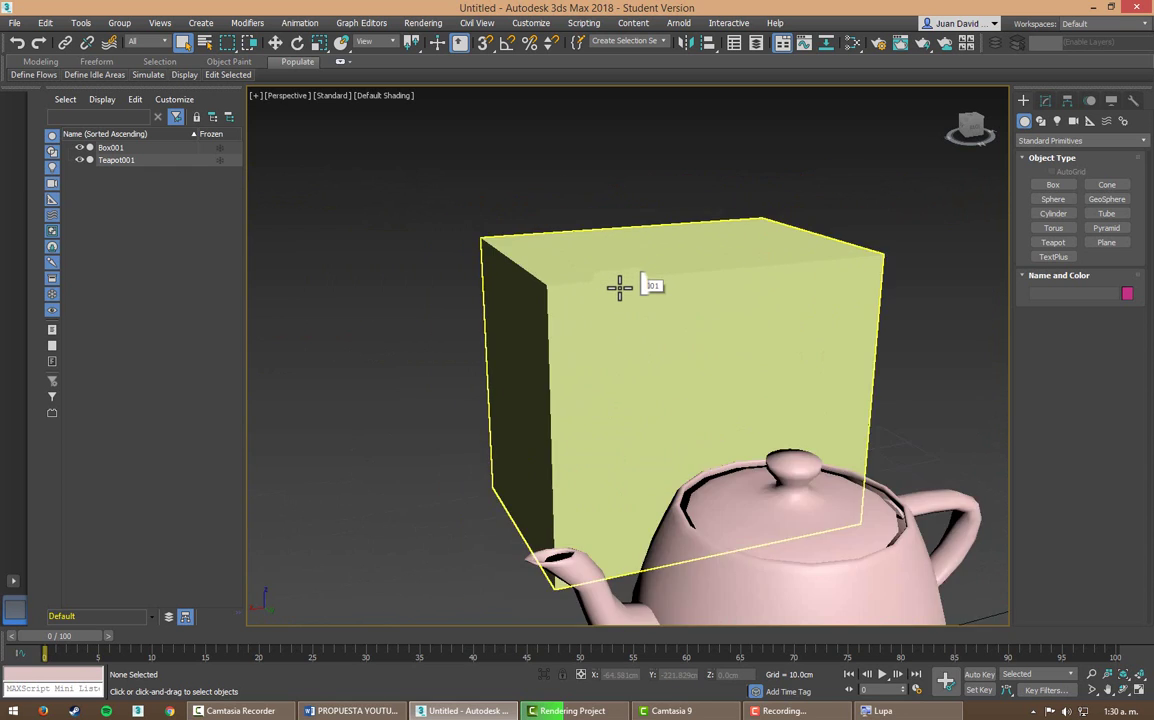
pyautogui.scroll(-3, 619, 287)
pyautogui.scroll(2, 619, 288)
pyautogui.scroll(-1, 619, 288)
pyautogui.scroll(-3, 619, 288)
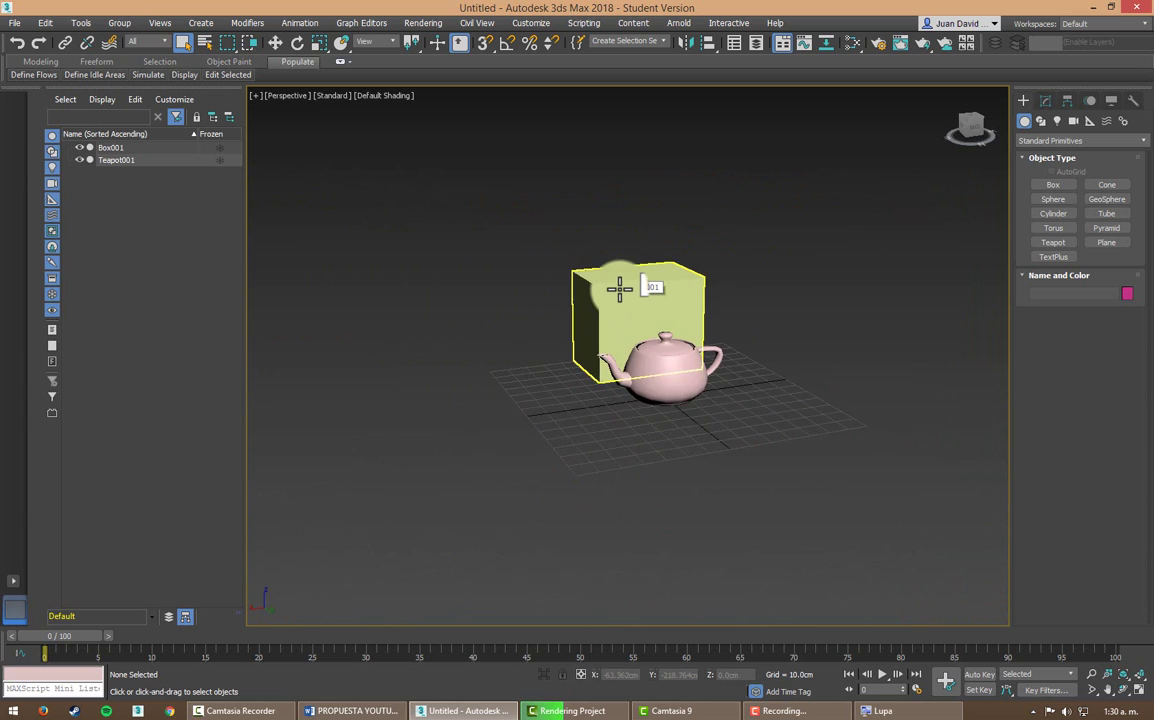
pyautogui.scroll(2, 616, 280)
pyautogui.scroll(2, 619, 283)
pyautogui.scroll(-4, 619, 281)
pyautogui.scroll(4, 618, 278)
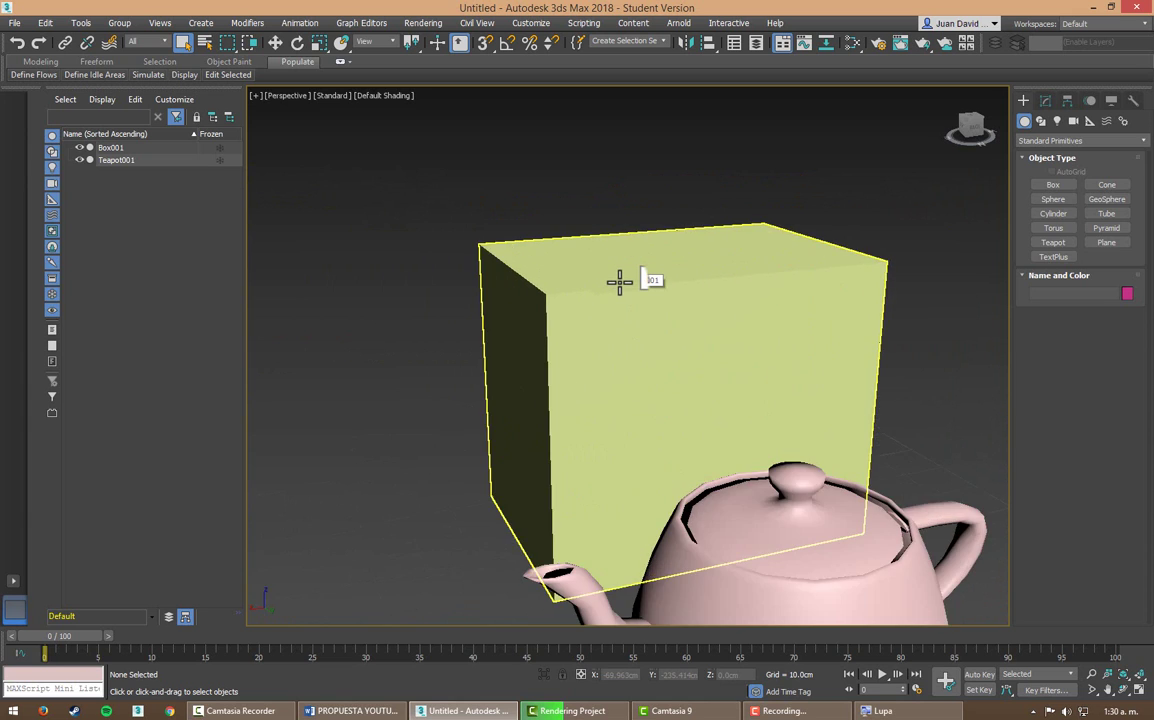
pyautogui.scroll(-4, 618, 280)
pyautogui.moveTo(618, 278); pyautogui.dragTo(608, 263, button='middle')
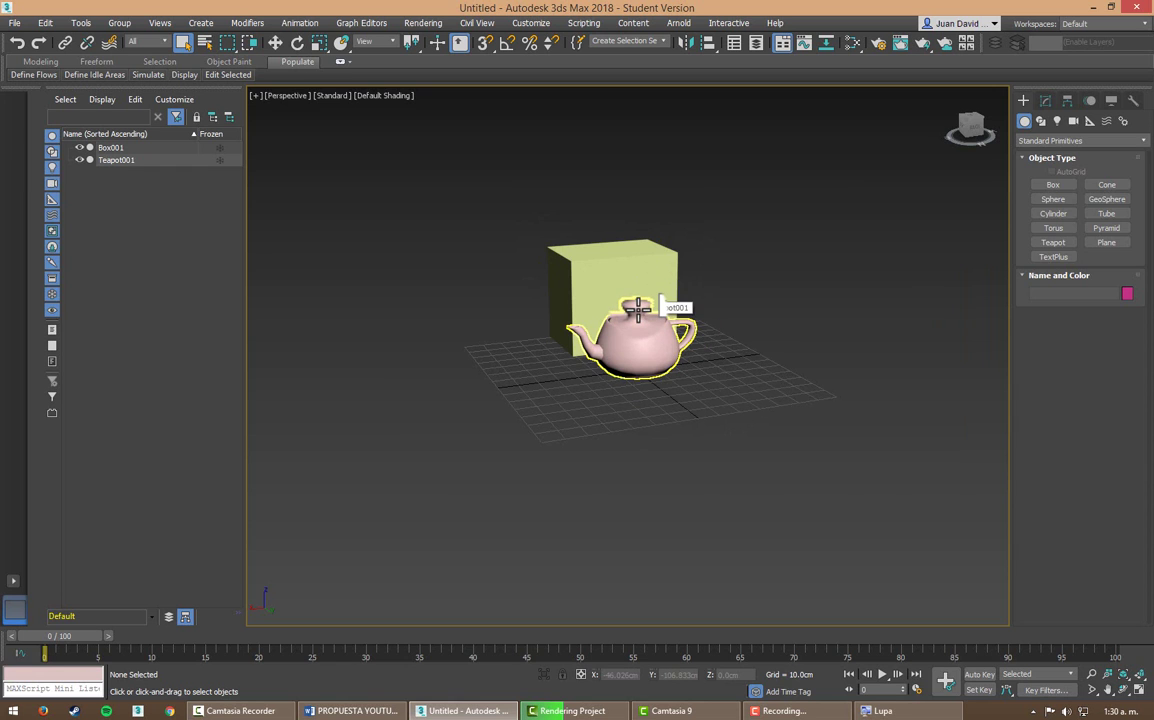
pyautogui.scroll(5, 638, 308)
pyautogui.scroll(2, 638, 308)
pyautogui.scroll(2, 638, 308)
pyautogui.scroll(-6, 638, 308)
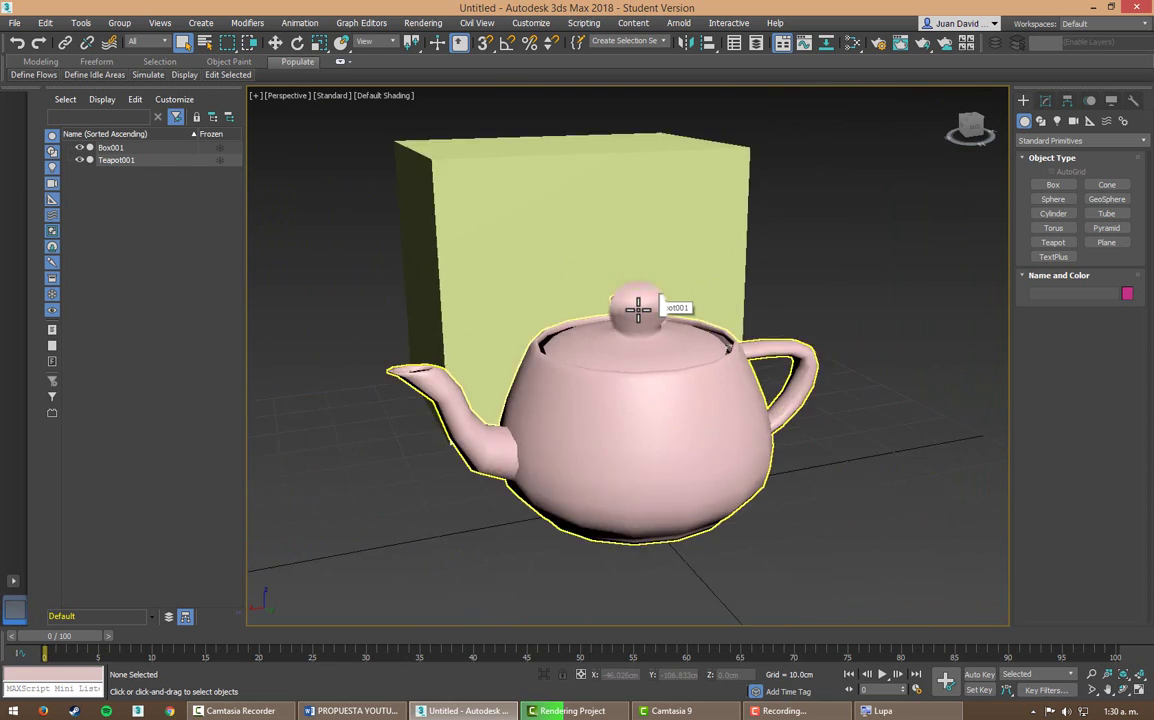
pyautogui.scroll(-4, 638, 308)
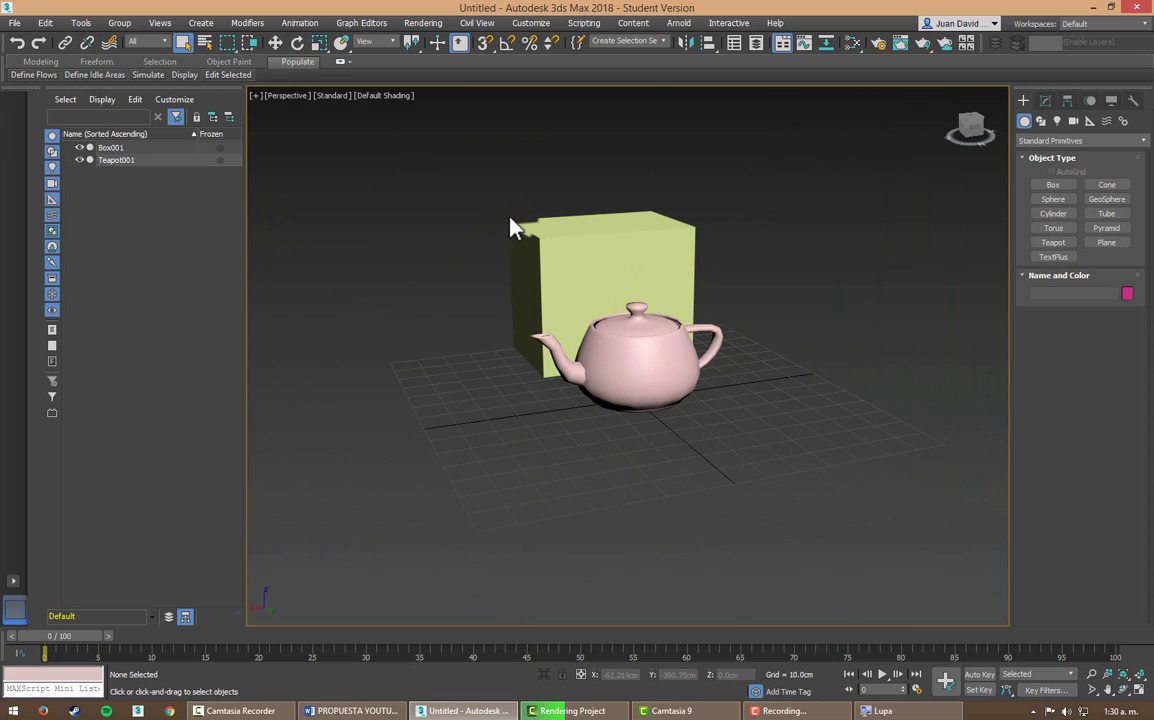
pyautogui.scroll(1, 510, 228)
pyautogui.scroll(3, 510, 228)
pyautogui.scroll(2, 510, 228)
pyautogui.scroll(-3, 510, 228)
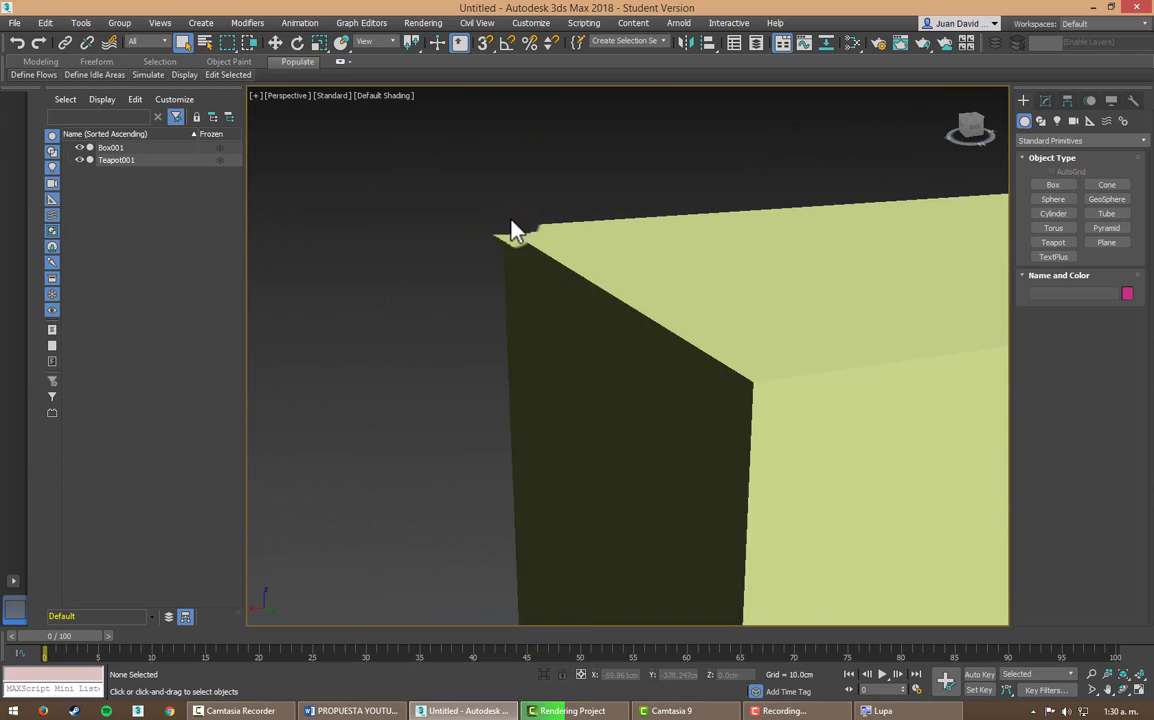
pyautogui.scroll(-3, 510, 228)
pyautogui.scroll(-2, 515, 232)
pyautogui.scroll(5, 716, 238)
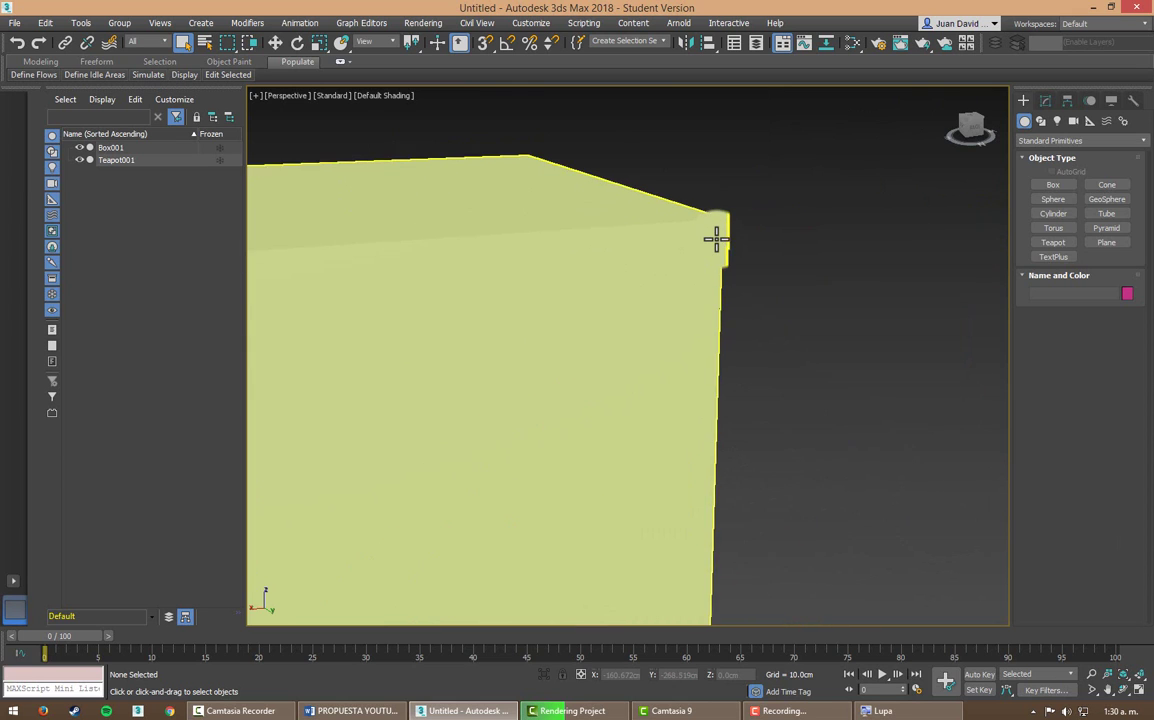
pyautogui.scroll(-4, 716, 238)
pyautogui.scroll(3, 532, 379)
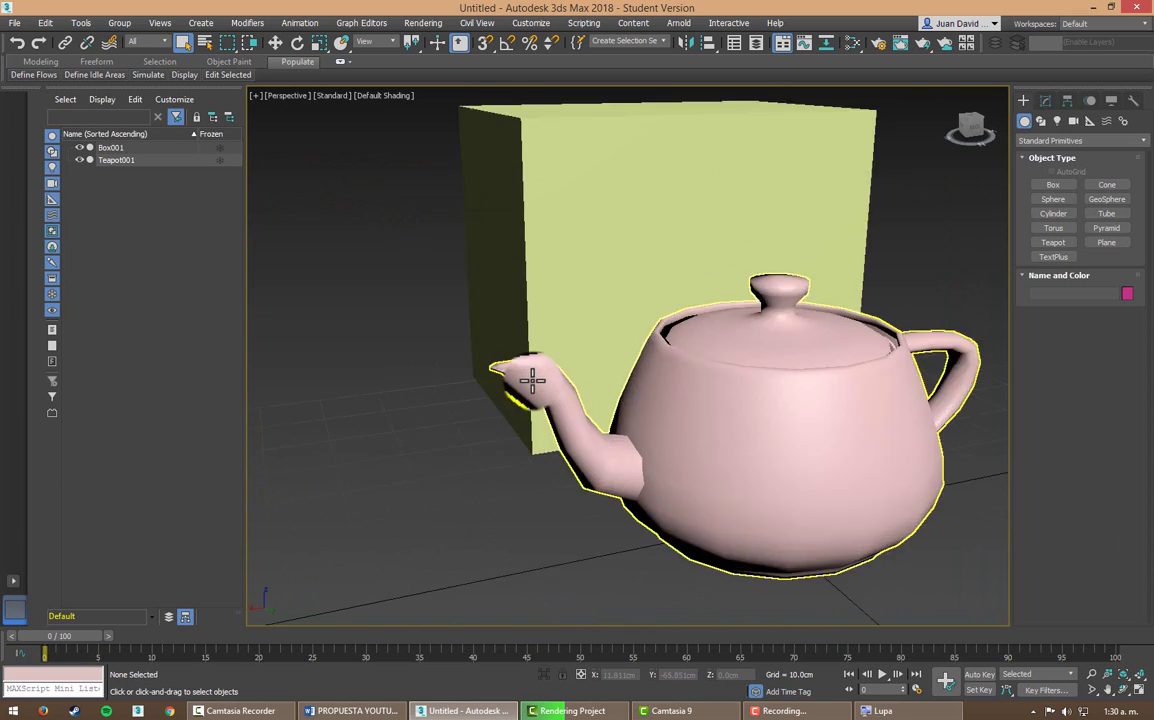
pyautogui.scroll(2, 532, 379)
pyautogui.scroll(-3, 536, 379)
pyautogui.scroll(4, 770, 325)
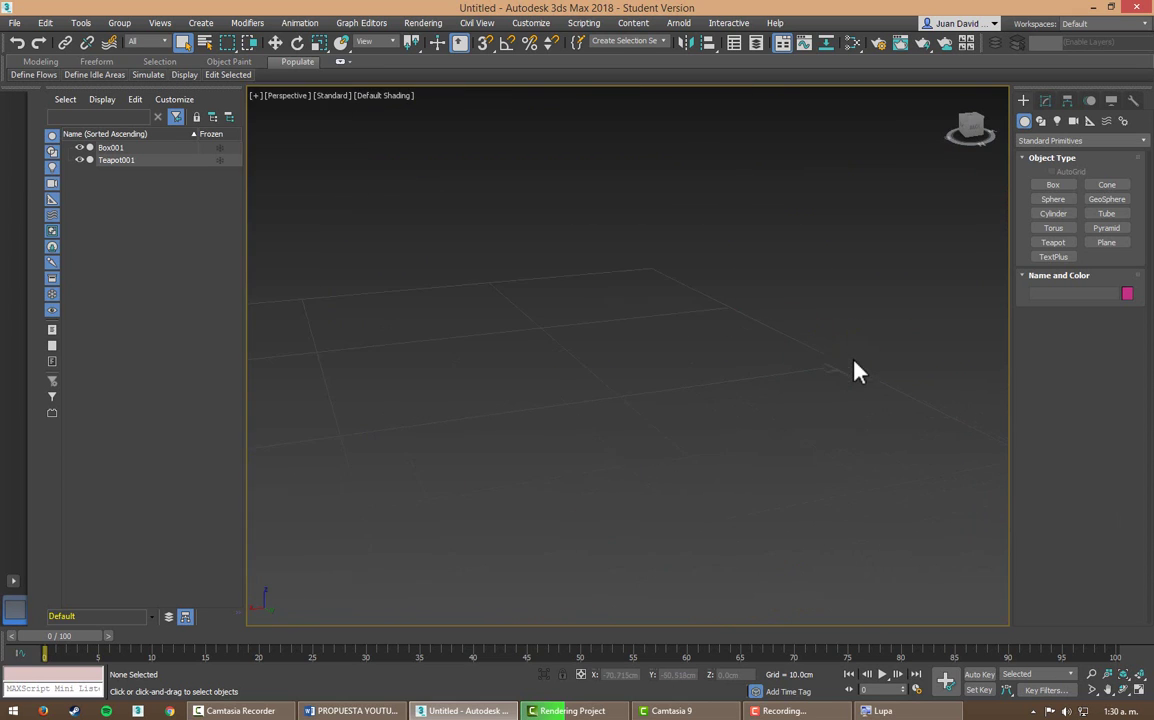
pyautogui.scroll(-4, 855, 371)
pyautogui.scroll(-2, 708, 558)
pyautogui.click(675, 443)
pyautogui.scroll(1, 675, 400)
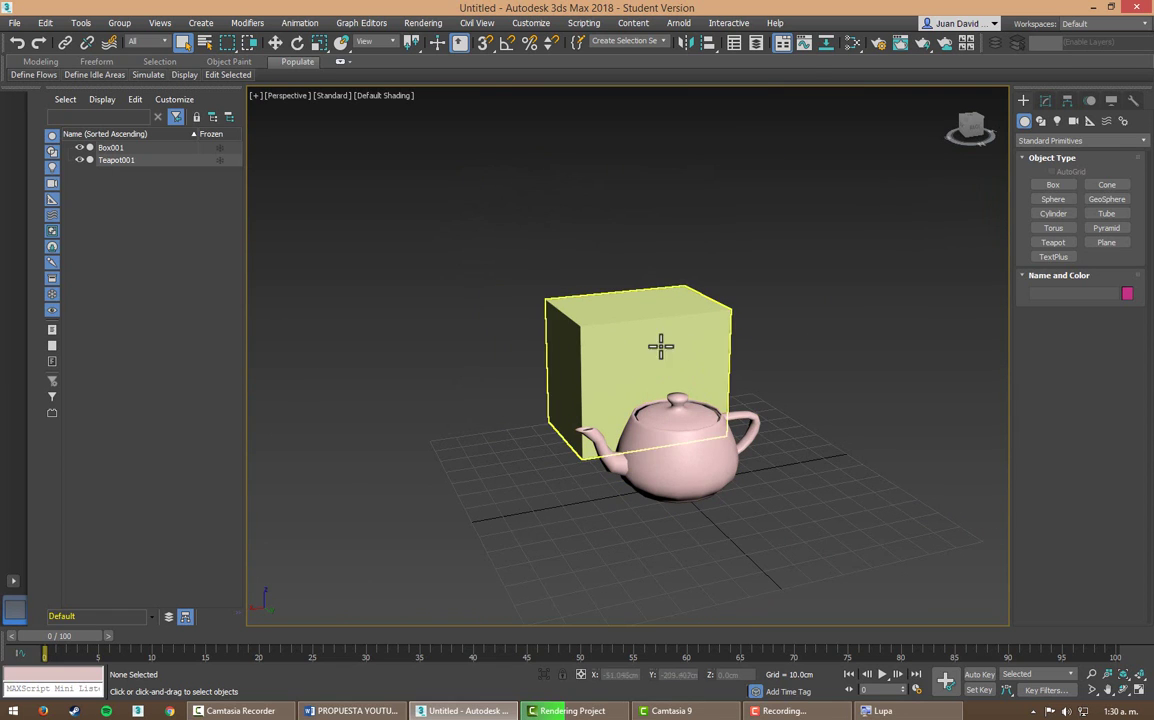
pyautogui.moveTo(700, 430); pyautogui.dragTo(697, 411, button='middle')
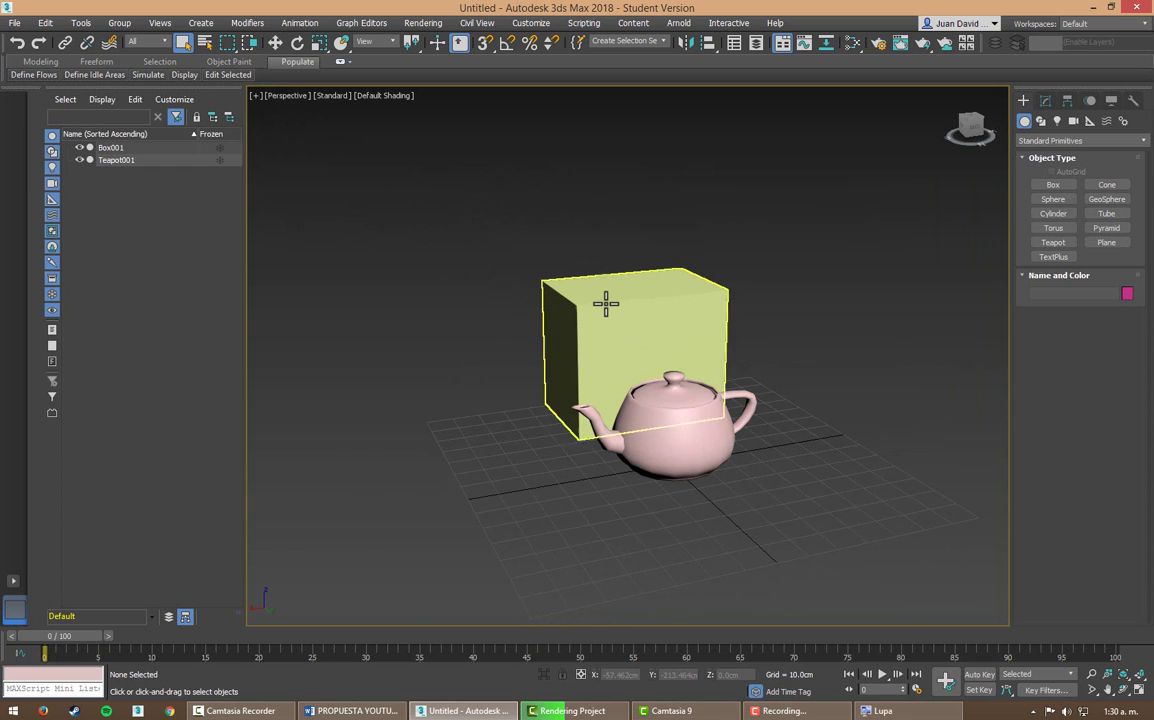
pyautogui.scroll(5, 608, 304)
pyautogui.scroll(-3, 608, 304)
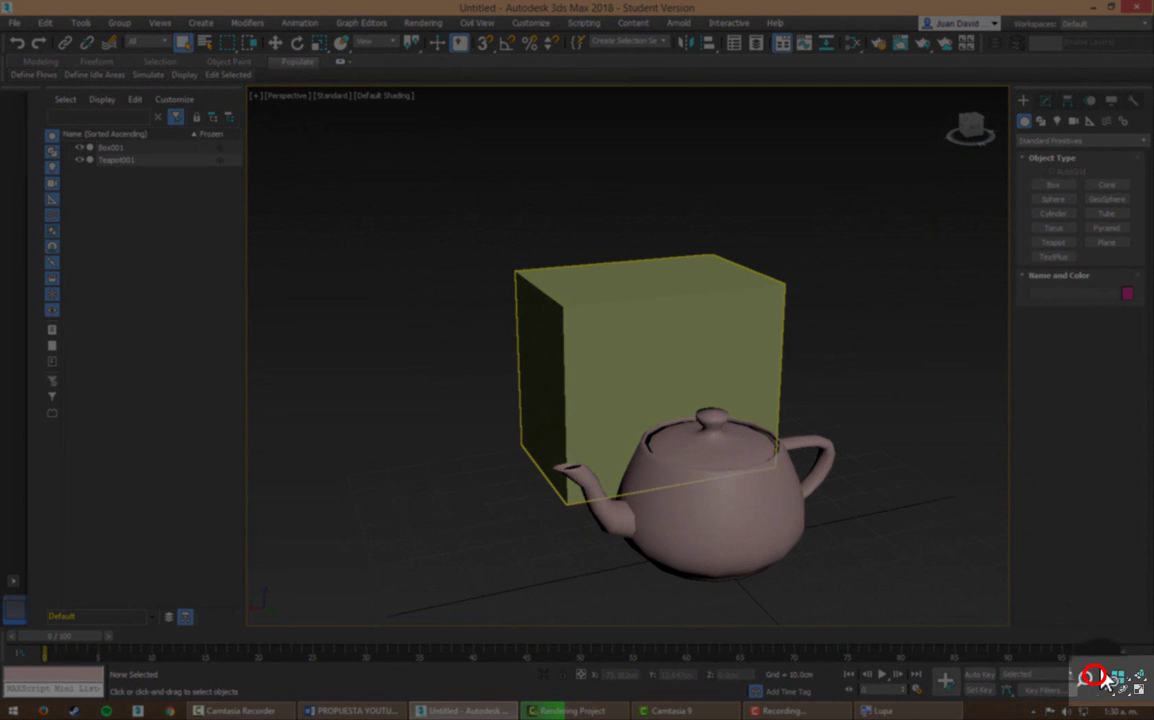
# Step: Zoom in on the box and teapot, then zoom back out to a mid-size framing over the grid
pyautogui.click(1095, 680)
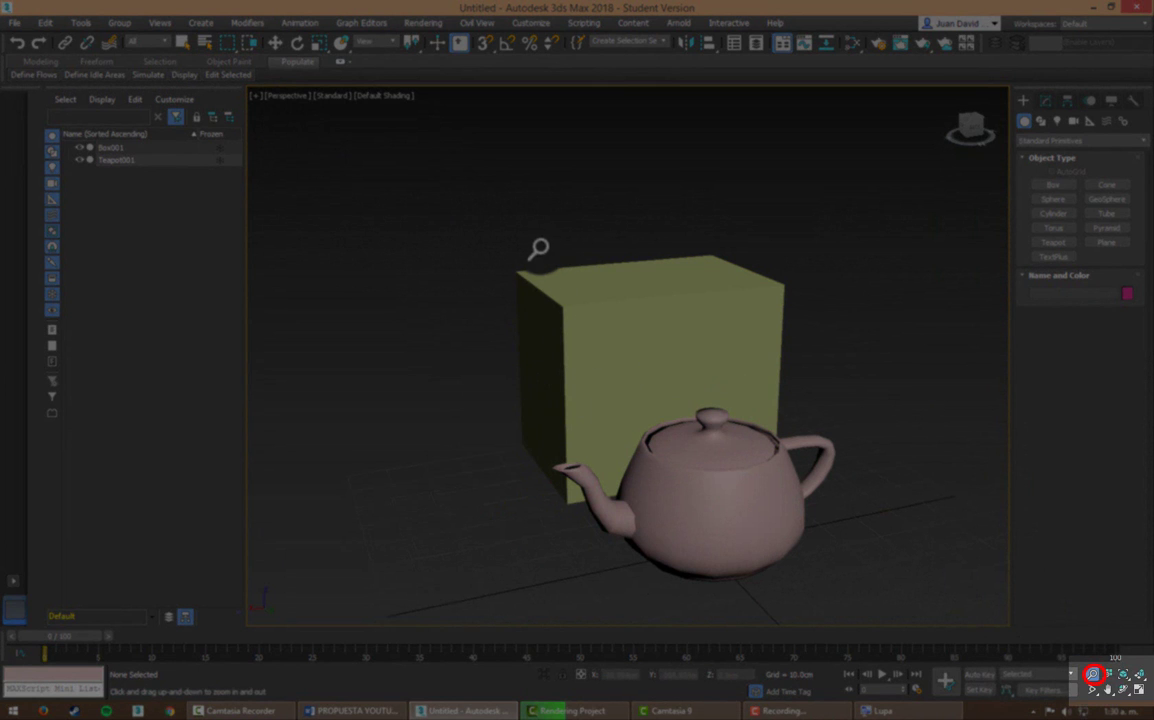
pyautogui.moveTo(561, 305)
pyautogui.mouseDown()
pyautogui.moveTo(556, 257)
pyautogui.moveTo(700, 319)
pyautogui.moveTo(898, 277)
pyautogui.moveTo(902, 247)
pyautogui.moveTo(884, 291)
pyautogui.moveTo(652, 320)
pyautogui.moveTo(644, 262)
pyautogui.mouseUp()
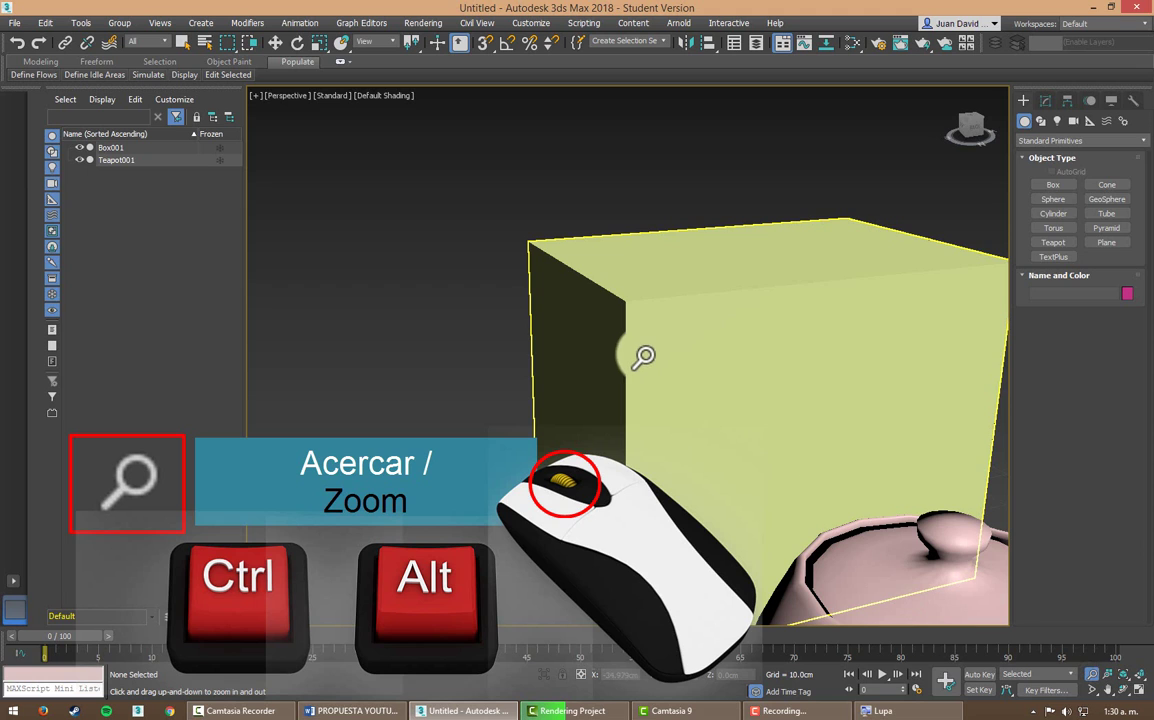
pyautogui.moveTo(654, 382)
pyautogui.keyDown('ctrl'); pyautogui.keyDown('alt'); pyautogui.mouseDown(button='middle')
pyautogui.moveTo(618, 322)
pyautogui.moveTo(636, 350)
pyautogui.mouseUp(button='middle'); pyautogui.keyUp('alt'); pyautogui.keyUp('ctrl')
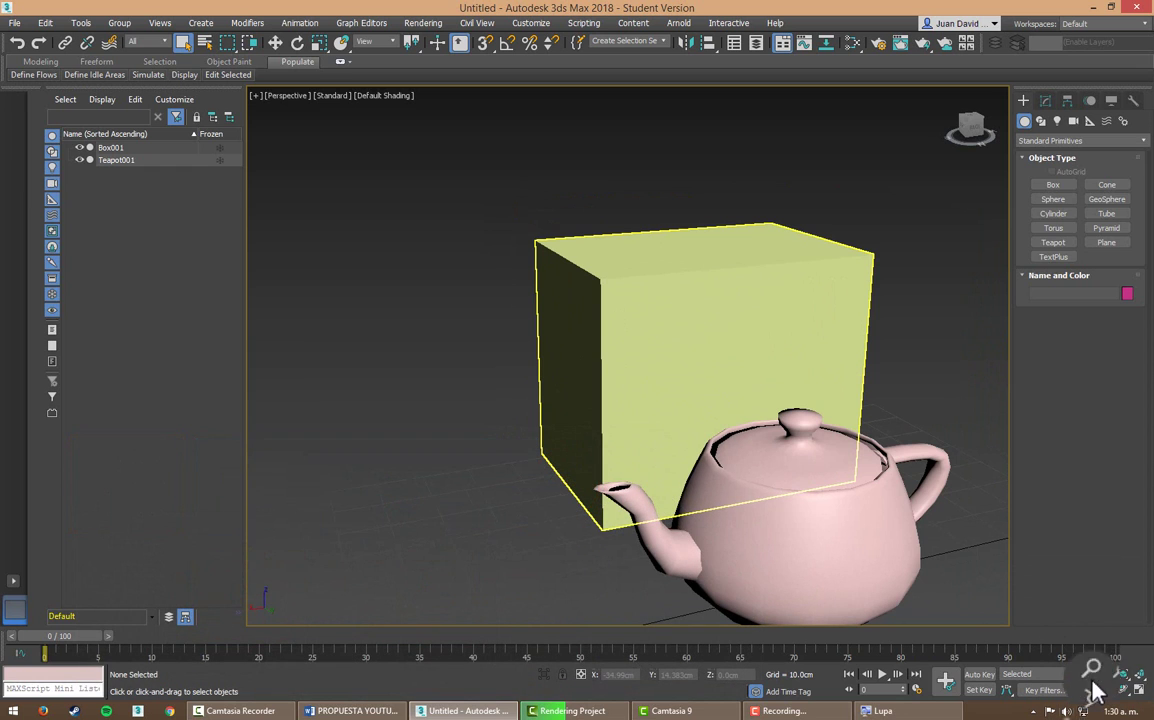
pyautogui.moveTo(646, 315); pyautogui.dragTo(643, 303, button='middle')
pyautogui.scroll(-3, 643, 303)
pyautogui.click(683, 368)
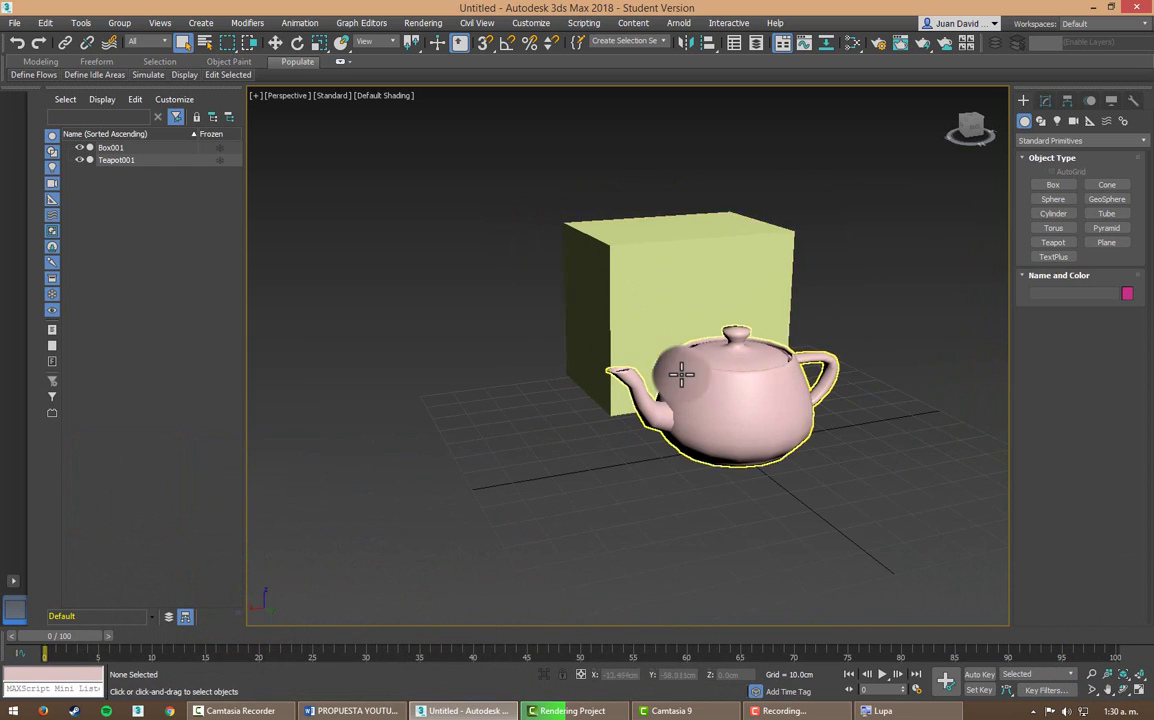
pyautogui.moveTo(683, 368); pyautogui.dragTo(657, 347, button='middle')
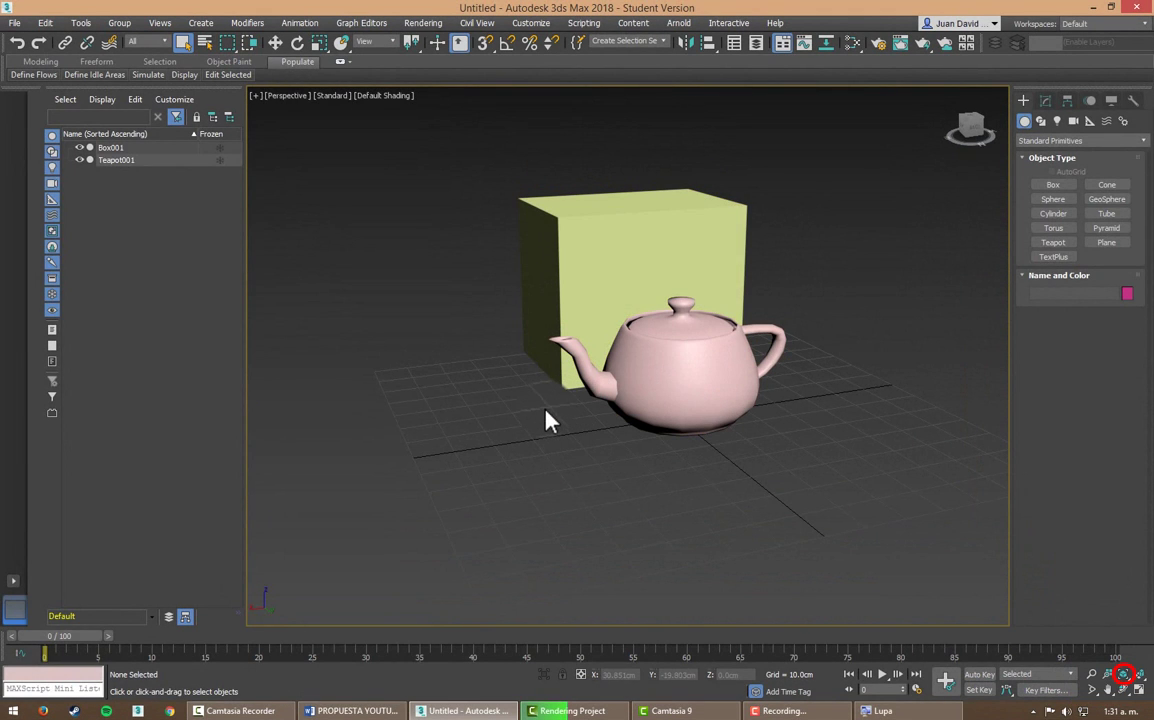
pyautogui.hotkey('alt', 'w')
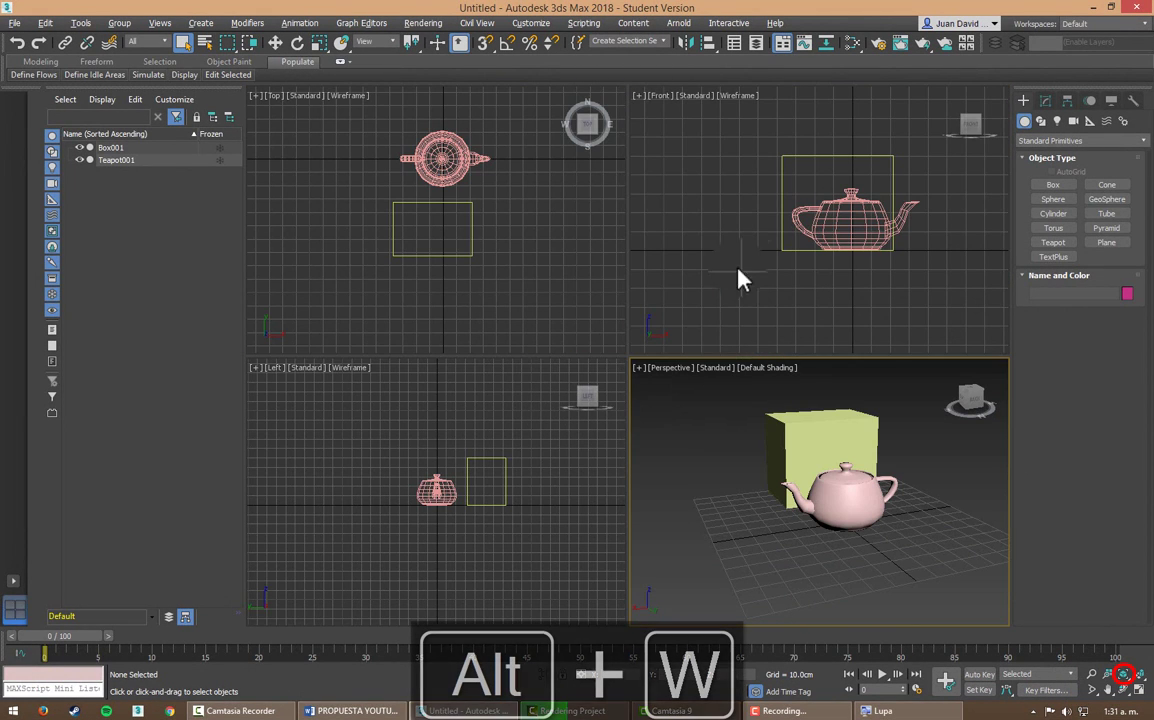
pyautogui.moveTo(469, 245); pyautogui.dragTo(935, 365, button='middle')
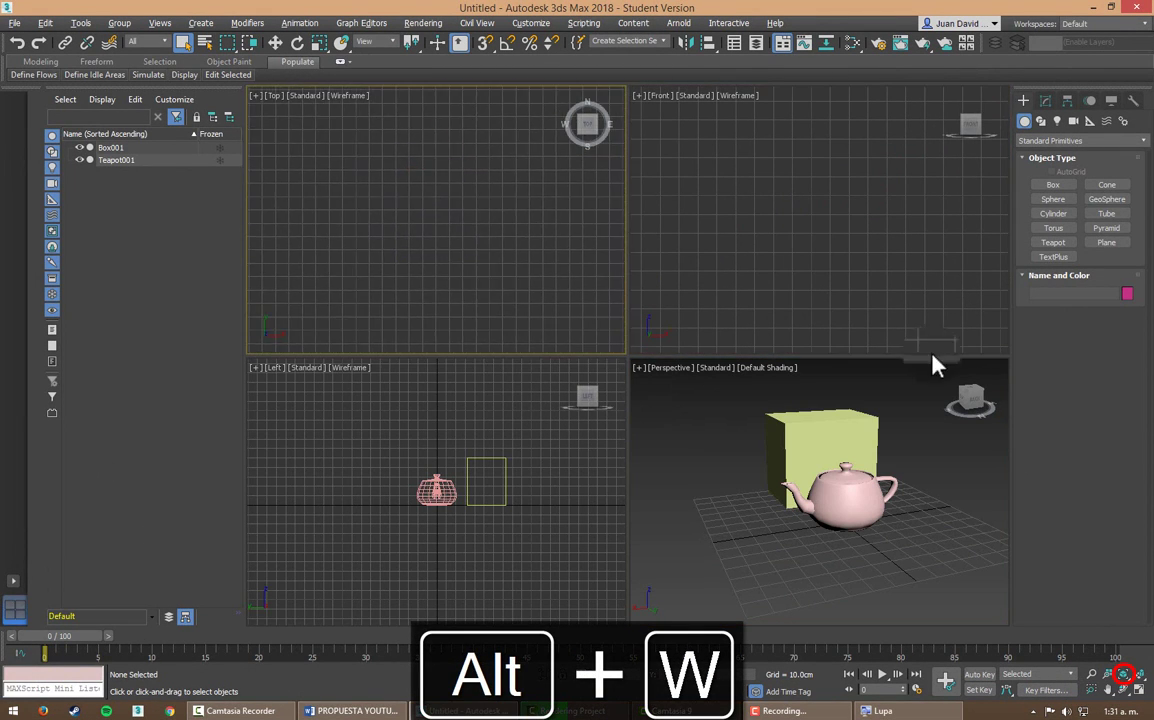
pyautogui.moveTo(440, 480); pyautogui.dragTo(731, 99, button='middle')
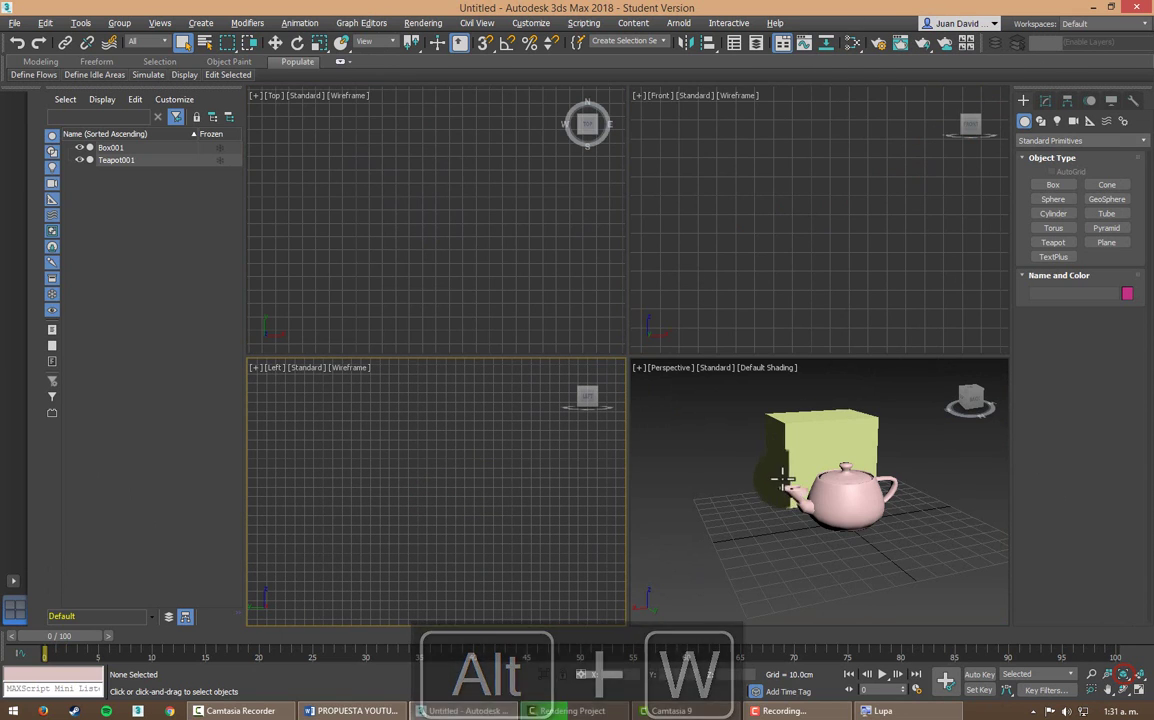
pyautogui.moveTo(714, 430); pyautogui.dragTo(950, 620, button='middle')
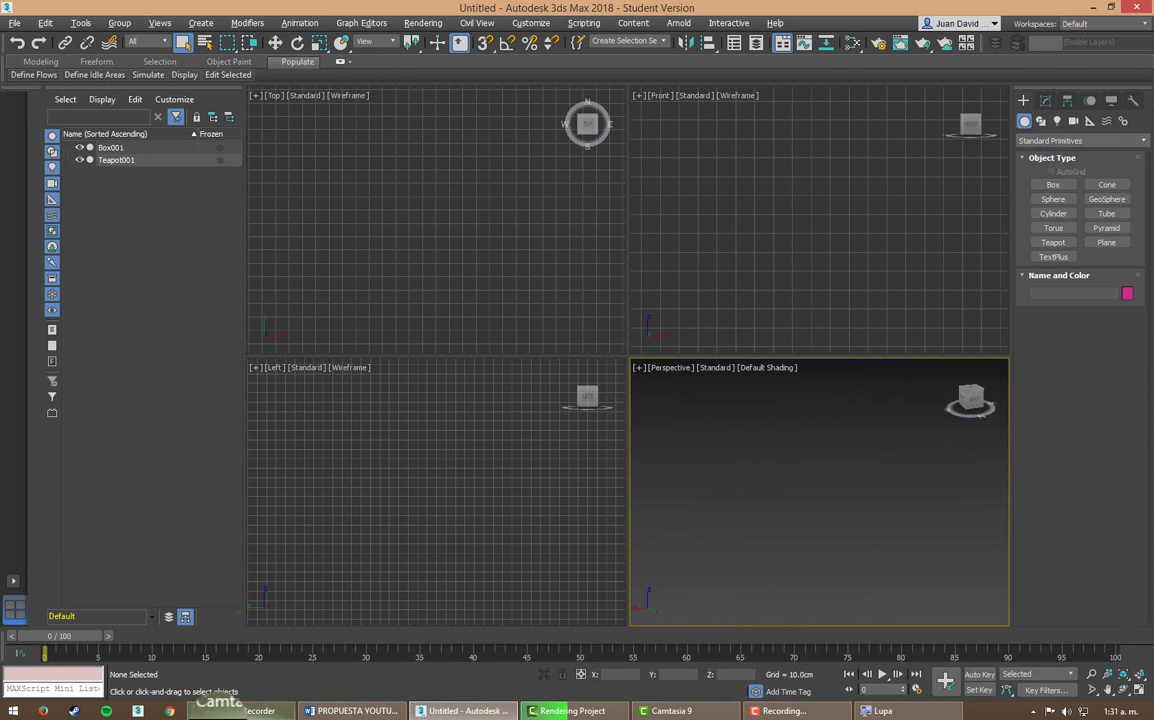
pyautogui.middleClick(510, 487)
pyautogui.middleClick(533, 147)
pyautogui.middleClick(975, 90)
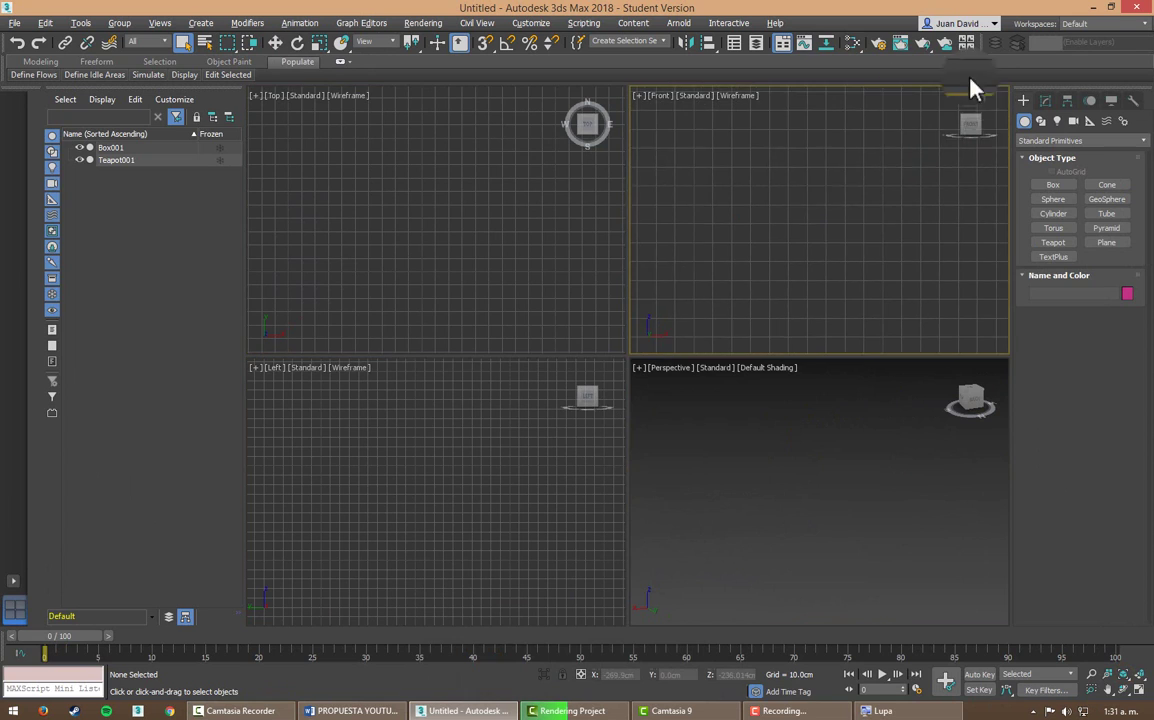
pyautogui.middleClick(801, 492)
pyautogui.middleClick(884, 232)
pyautogui.middleClick(980, 420)
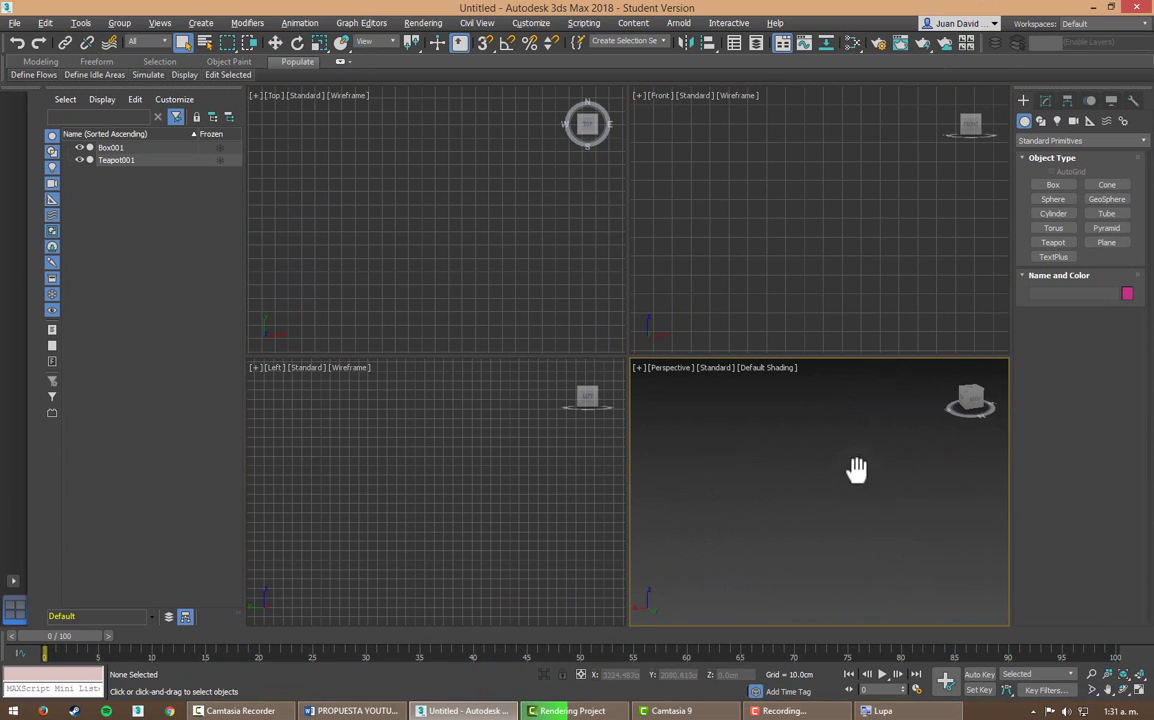
pyautogui.middleClick(750, 283)
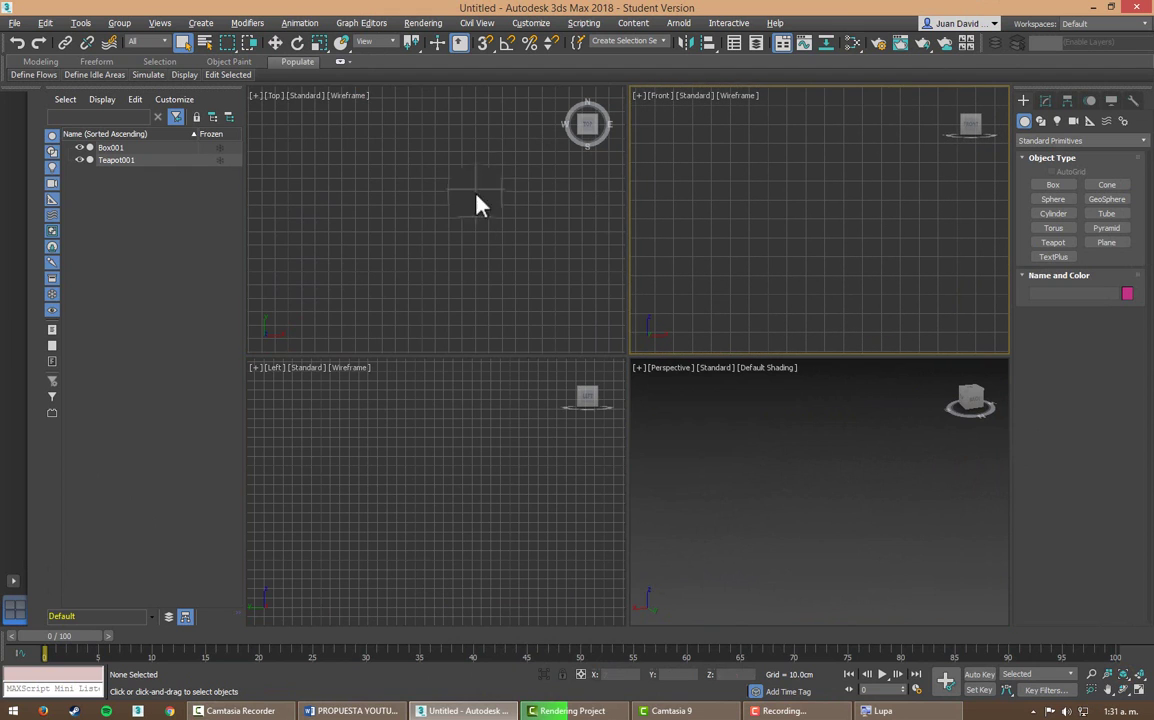
pyautogui.middleClick(497, 208)
pyautogui.middleClick(464, 459)
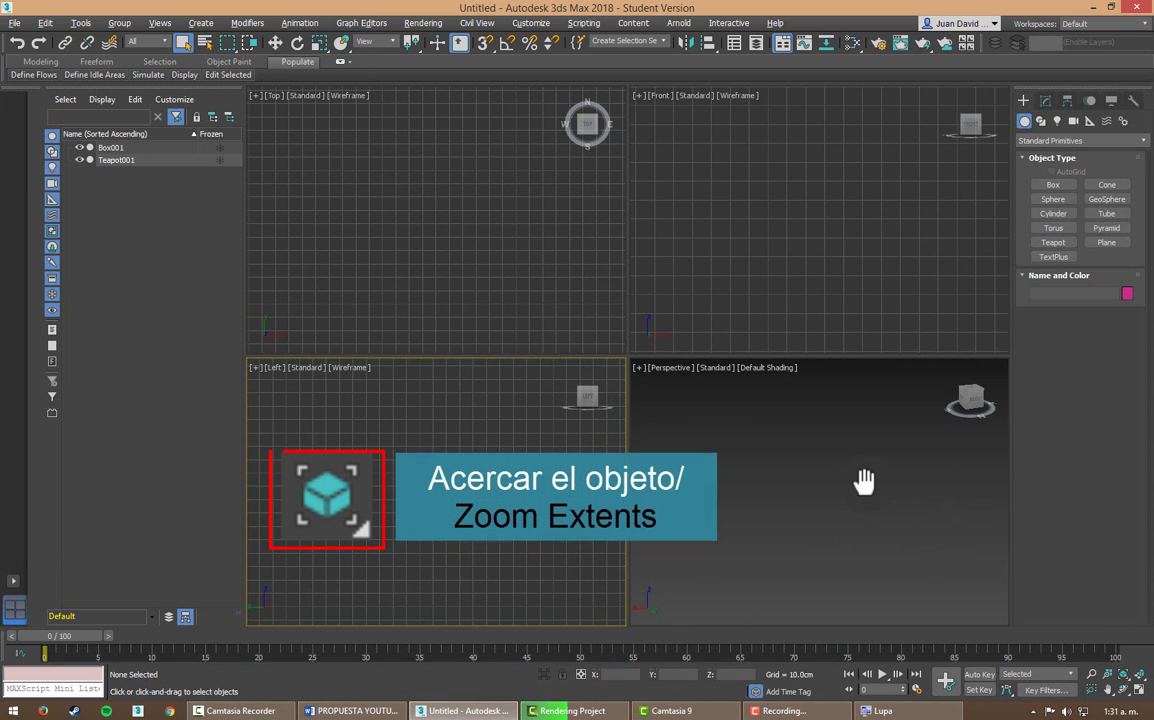
pyautogui.middleClick(928, 482)
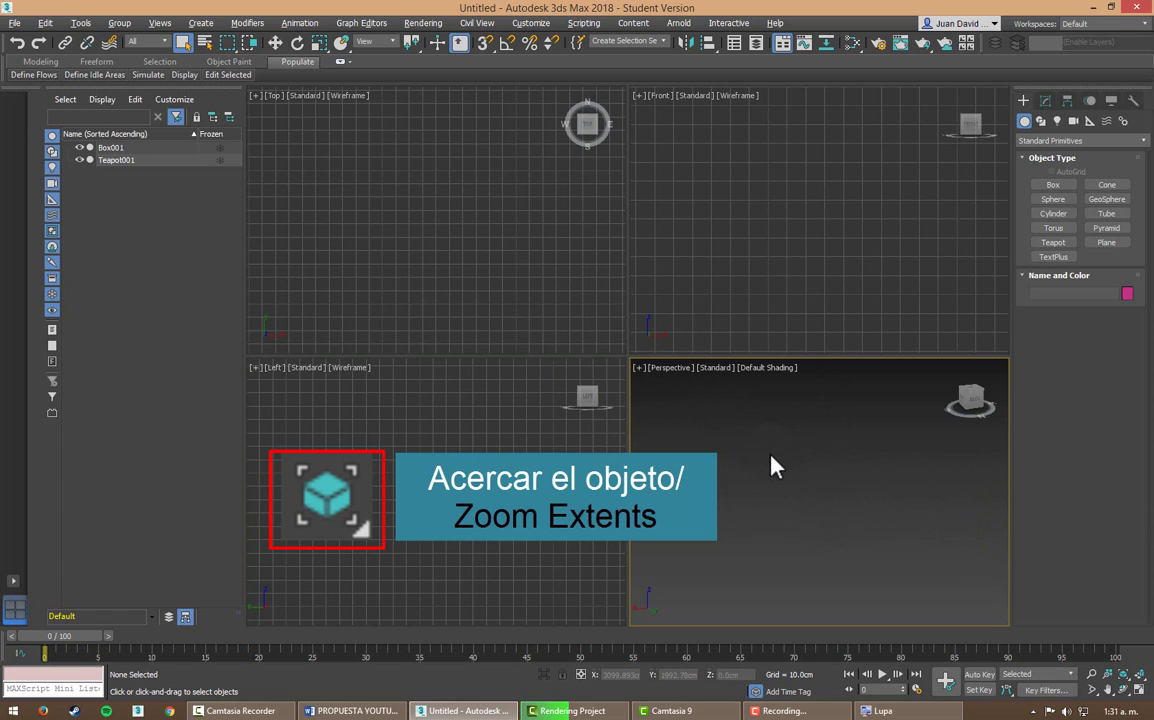
# Step: Zoom Extents with Z to frame the box and teapot, then orbit slightly around them
pyautogui.press('z')
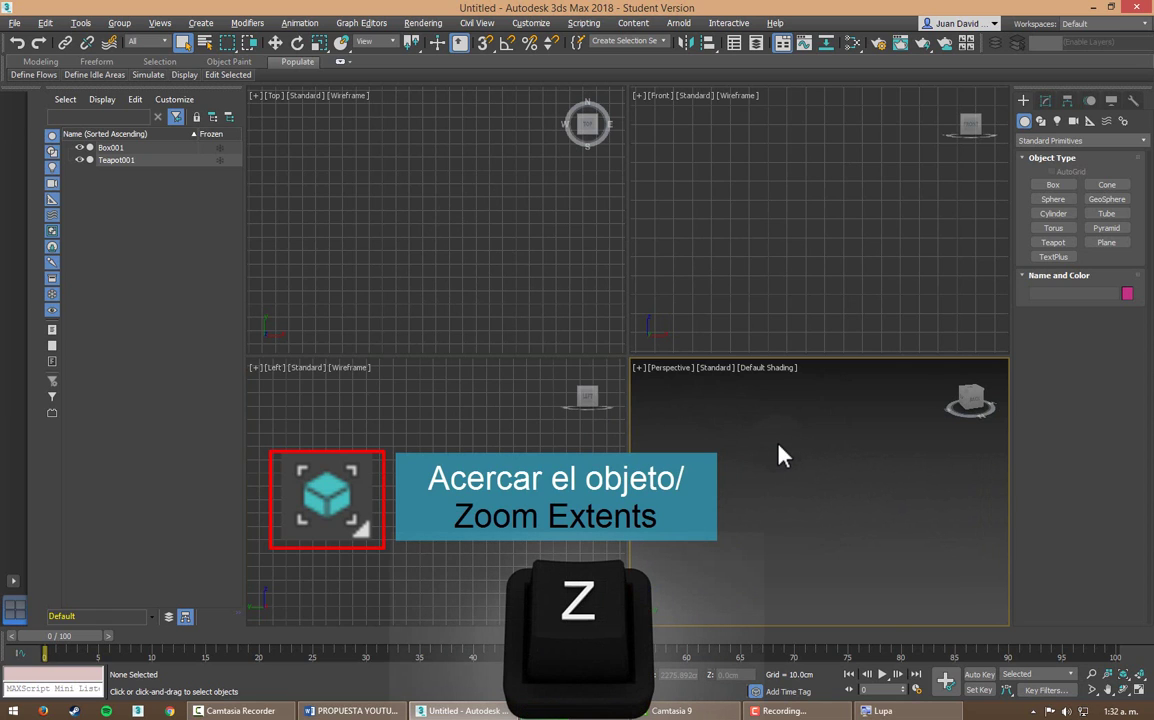
pyautogui.press('z')
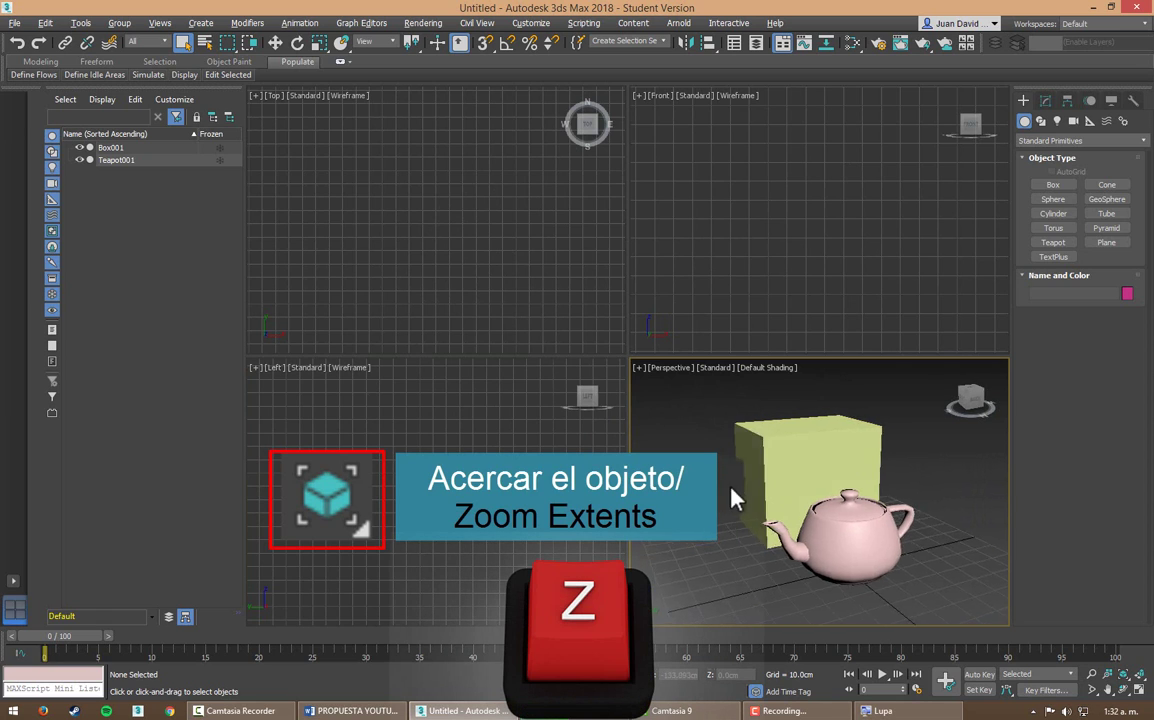
pyautogui.moveTo(732, 500)
pyautogui.keyDown('alt'); pyautogui.mouseDown(button='middle')
pyautogui.moveTo(863, 502)
pyautogui.moveTo(772, 503)
pyautogui.mouseUp(button='middle'); pyautogui.keyUp('alt')
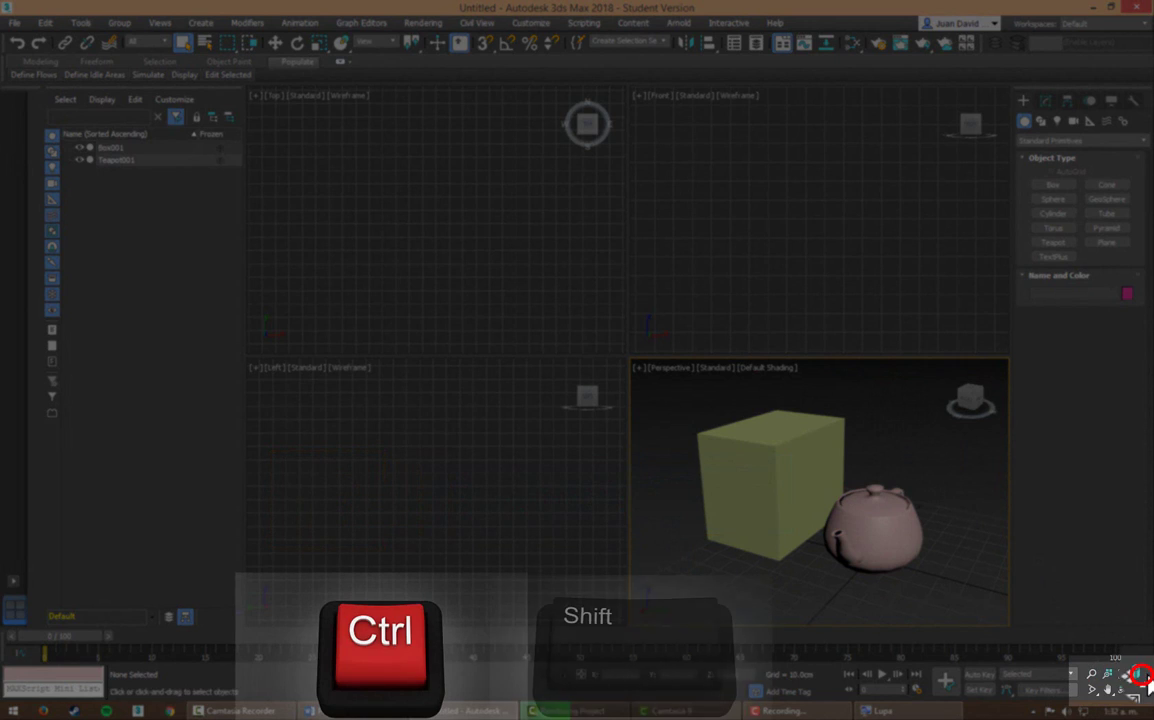
# Step: Pan the Perspective, Left and Top views until the box and teapot are out of view
pyautogui.hotkey('ctrl', 'shift', 'z')
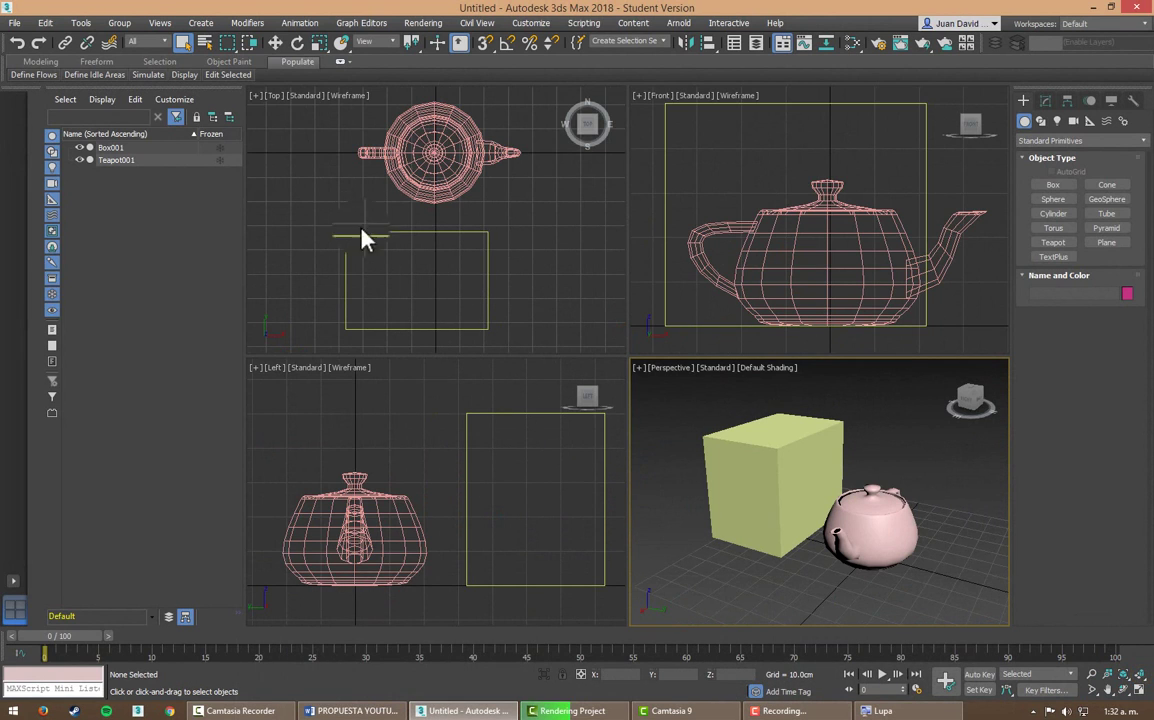
pyautogui.moveTo(801, 505)
pyautogui.mouseDown(button='middle')
pyautogui.moveTo(858, 466)
pyautogui.moveTo(909, 401)
pyautogui.mouseUp(button='middle')
pyautogui.moveTo(851, 451)
pyautogui.mouseDown(button='middle')
pyautogui.moveTo(762, 522)
pyautogui.moveTo(885, 400)
pyautogui.mouseUp(button='middle')
pyautogui.moveTo(478, 420)
pyautogui.mouseDown(button='middle')
pyautogui.moveTo(399, 476)
pyautogui.moveTo(399, 327)
pyautogui.moveTo(459, 180)
pyautogui.moveTo(703, 128)
pyautogui.moveTo(1126, 121)
pyautogui.mouseUp(button='middle')
# Step: Zoom Extents in the Top, Front, Perspective and Left views to reframe the teapot and box
pyautogui.press('z')
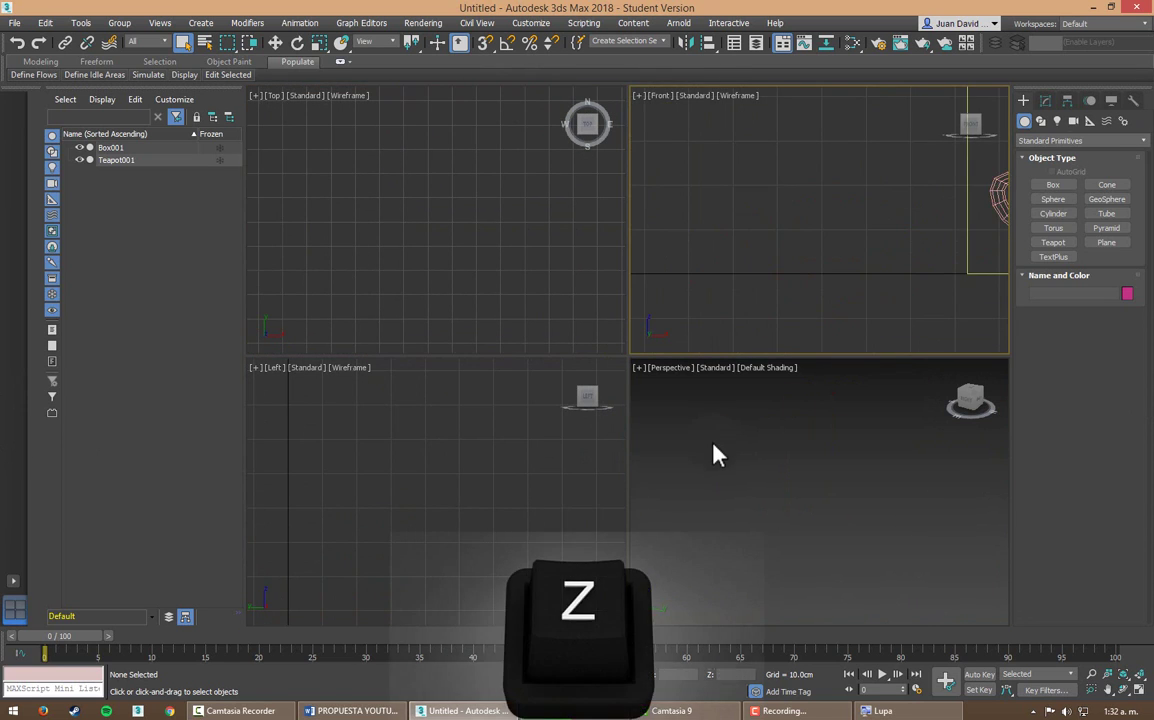
pyautogui.click(563, 226)
pyautogui.press('z')
pyautogui.click(824, 216)
pyautogui.press('z')
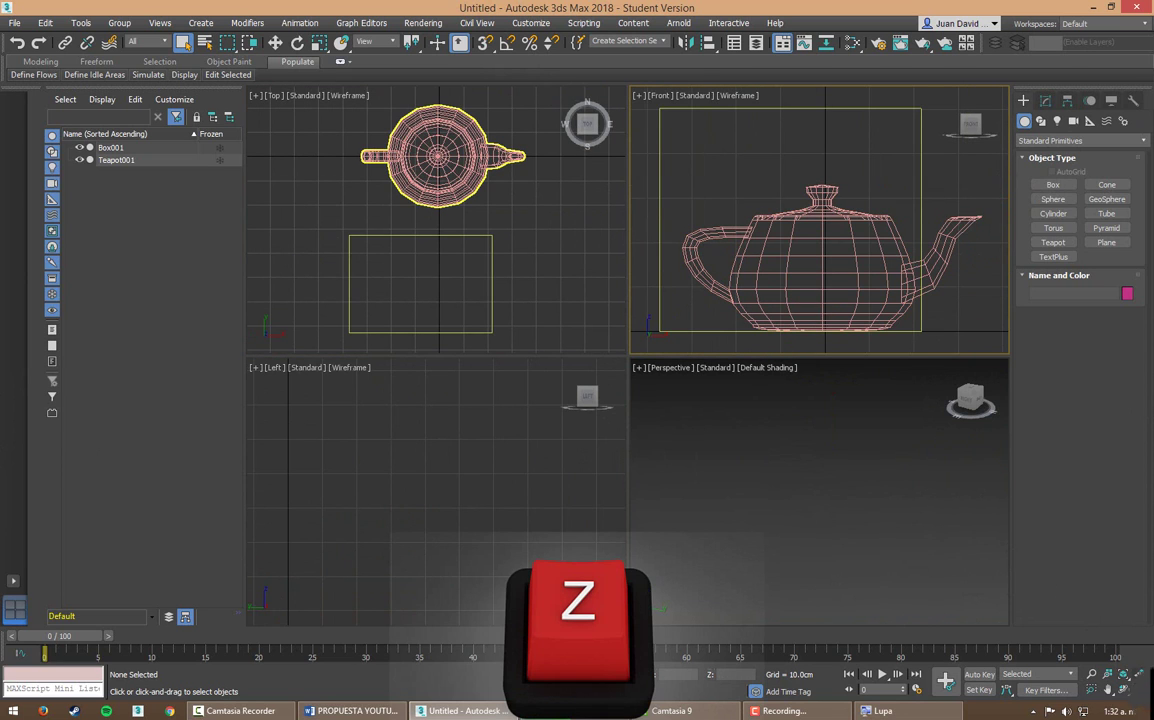
pyautogui.click(710, 444)
pyautogui.press('z')
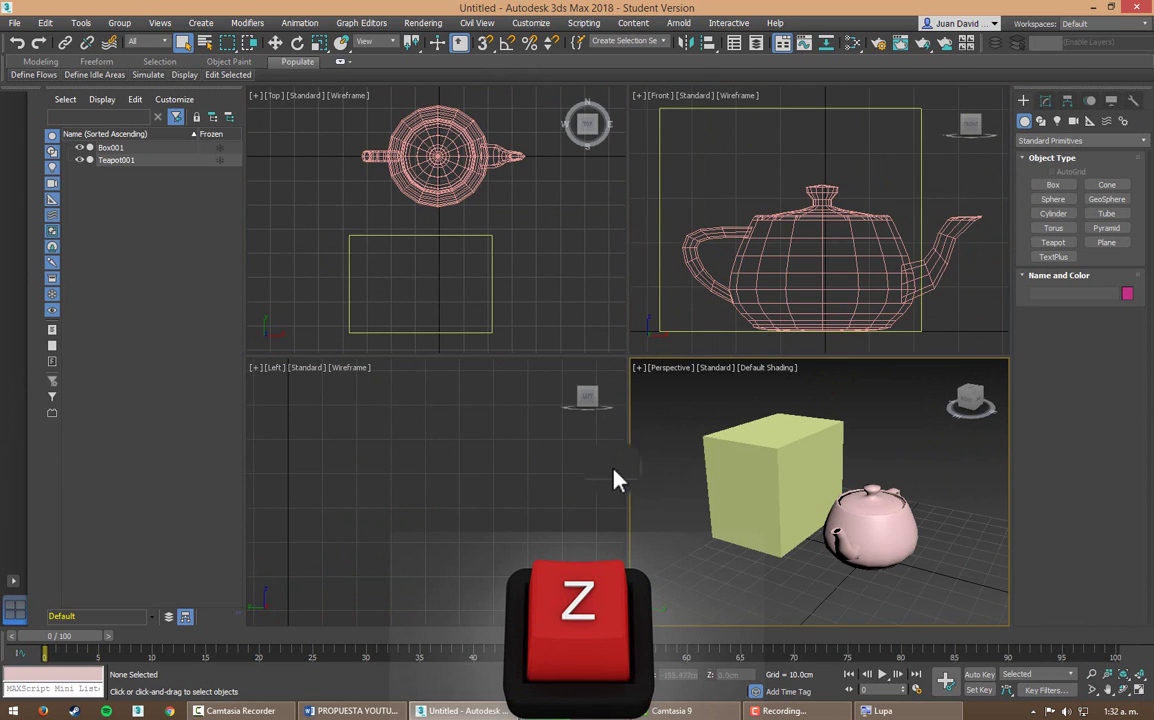
pyautogui.middleClick(474, 477)
pyautogui.press('z')
pyautogui.middleClick(760, 440)
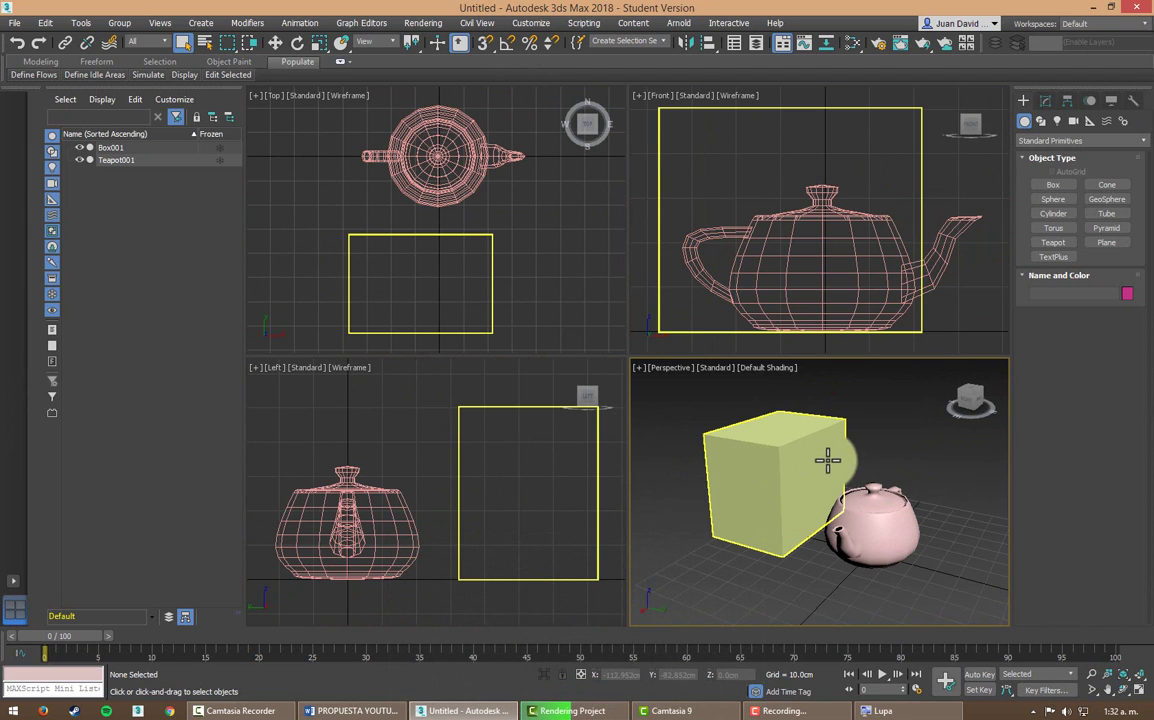
# Step: Create small spheres scattered on the ground around the box and teapot, then return to Select Object
pyautogui.click(1053, 199)
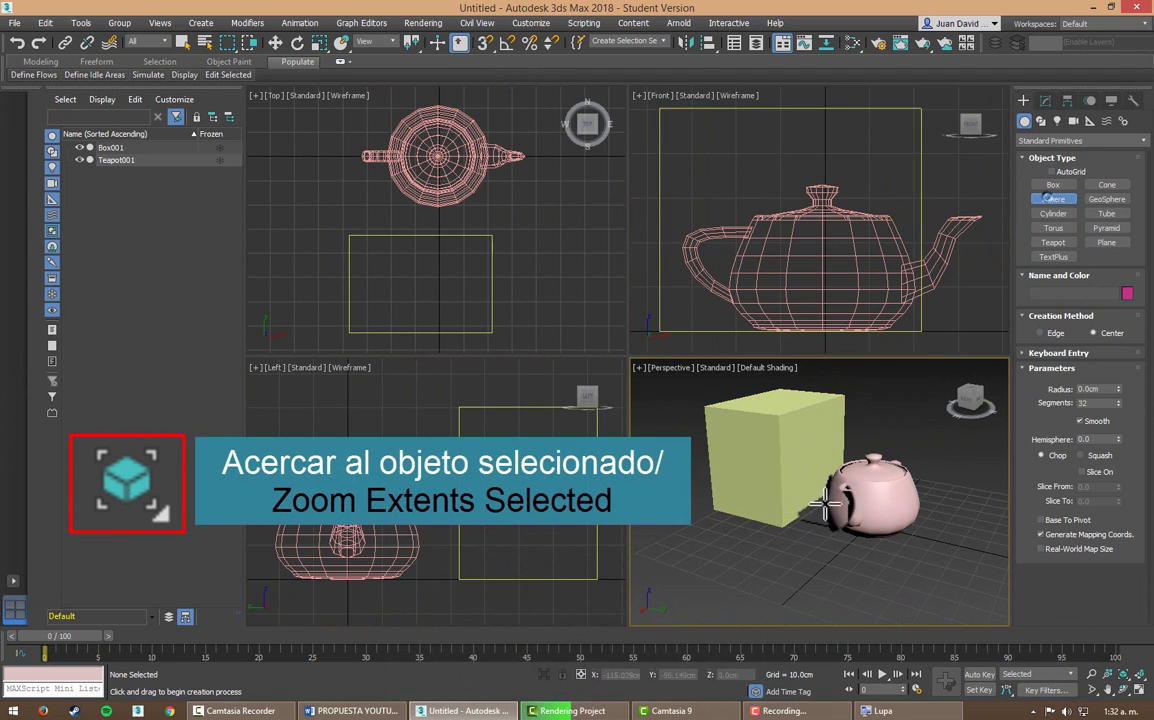
pyautogui.moveTo(803, 553); pyautogui.dragTo(815, 553)
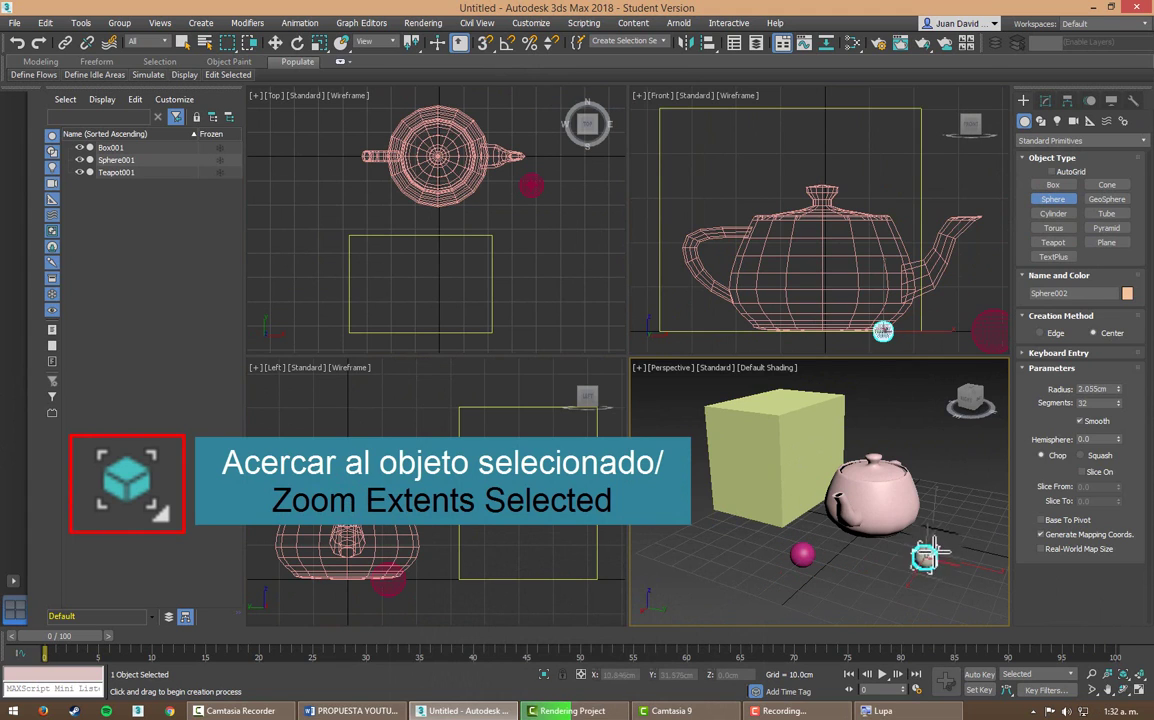
pyautogui.moveTo(929, 555); pyautogui.dragTo(943, 555)
pyautogui.moveTo(849, 545); pyautogui.dragTo(856, 545)
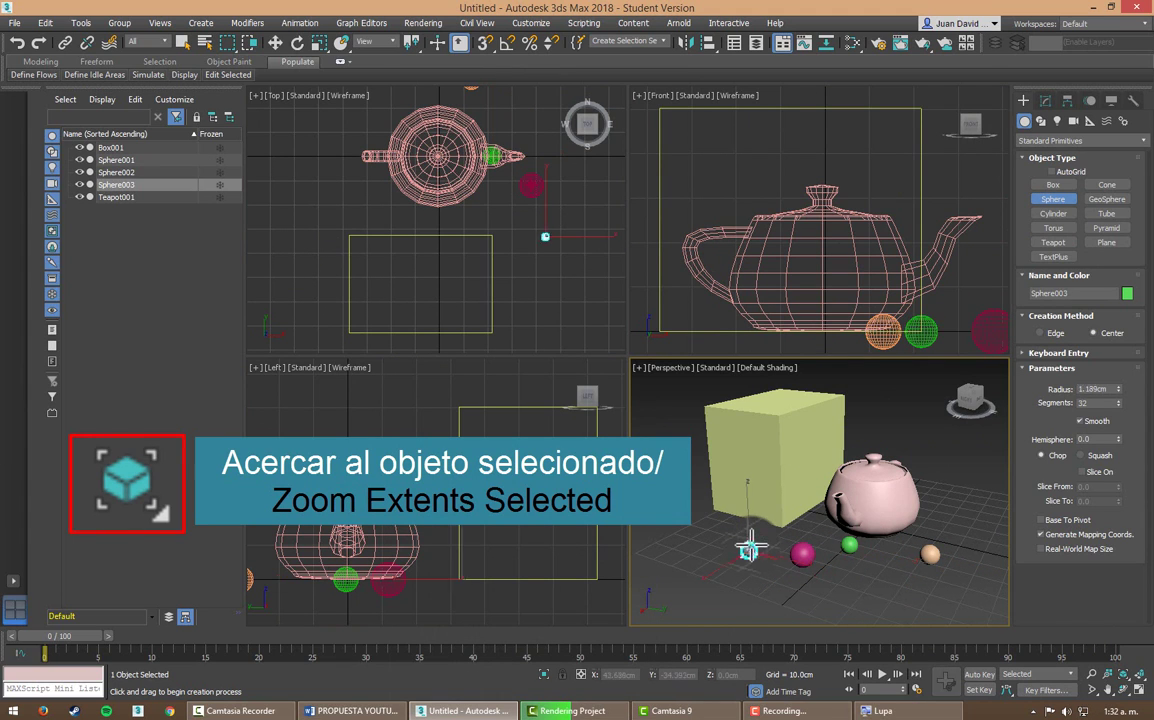
pyautogui.moveTo(745, 550); pyautogui.dragTo(809, 530)
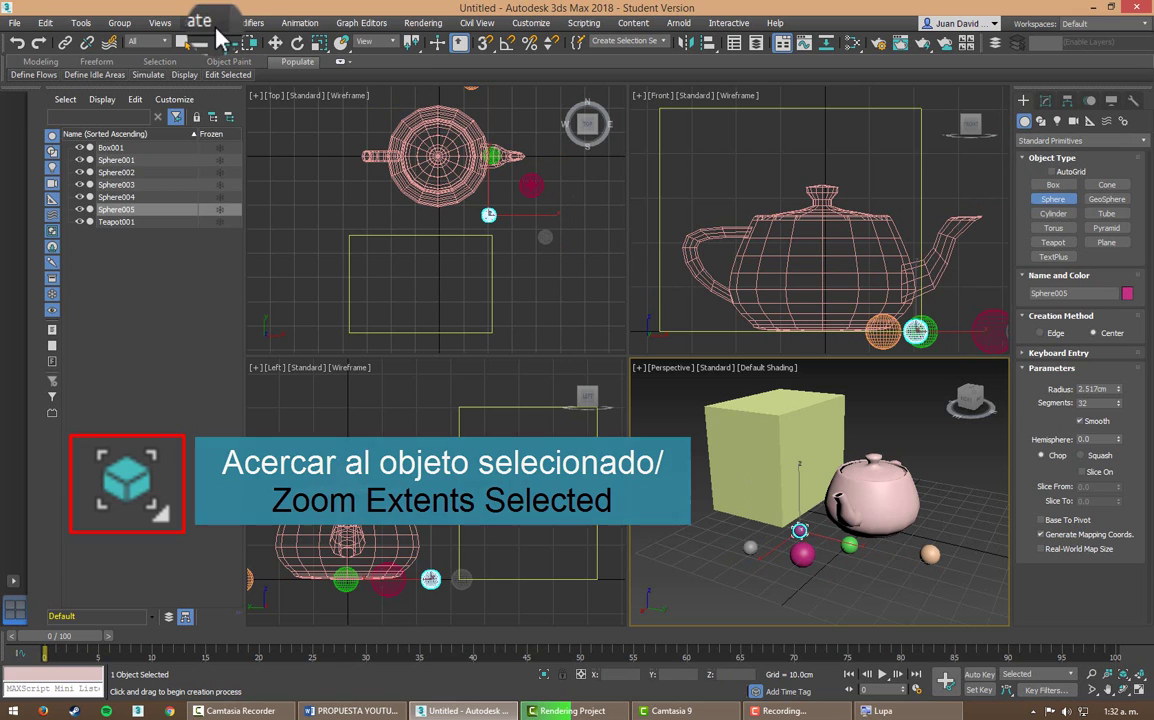
pyautogui.click(160, 42)
pyautogui.click(167, 40)
# Step: Select the magenta sphere Sphere005 and Zoom Extents Selected so it fills the Perspective view
pyautogui.click(177, 42)
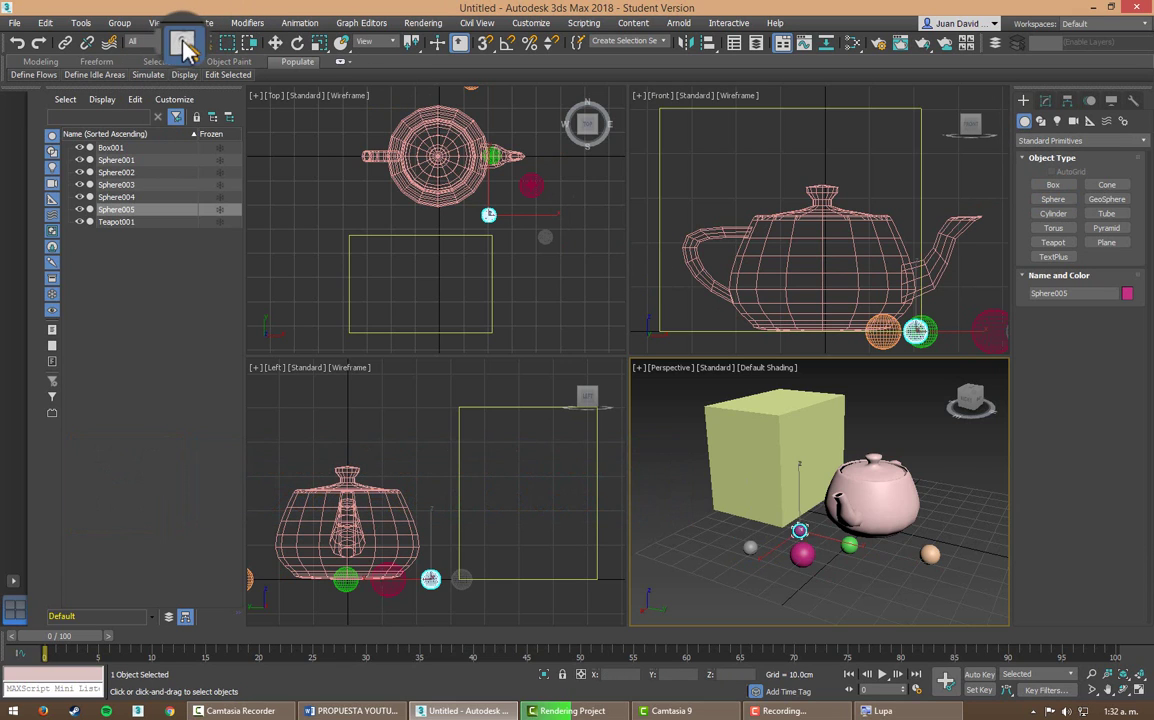
pyautogui.press('q')
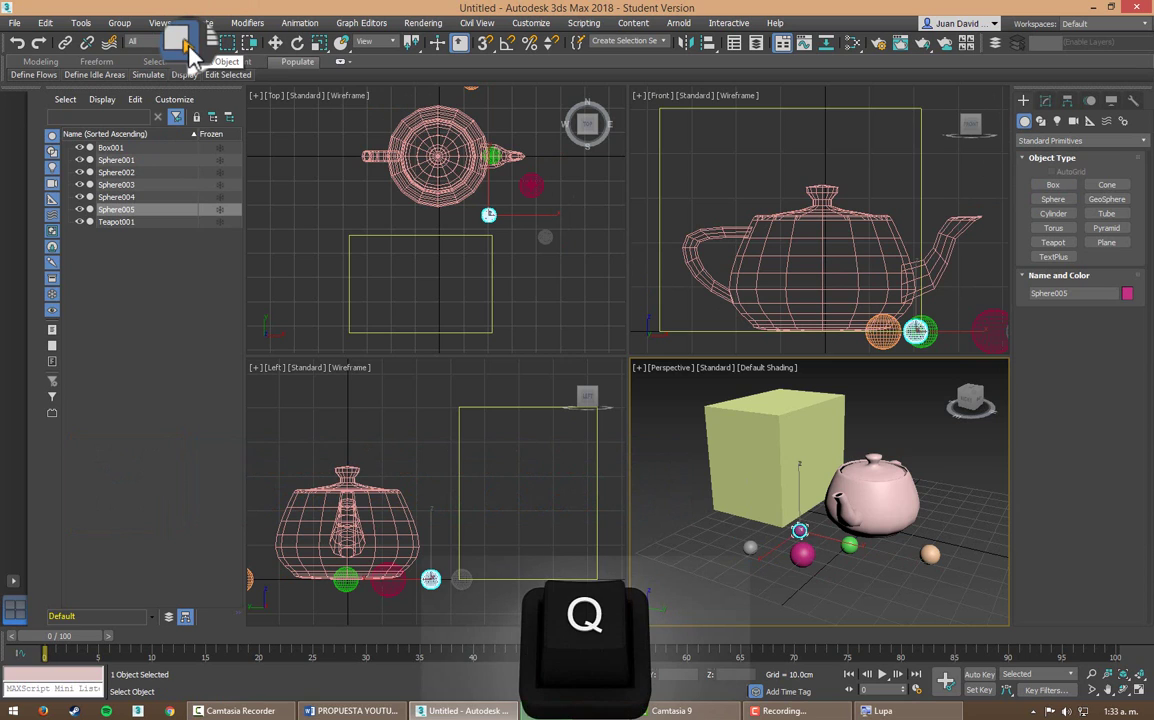
pyautogui.press('q')
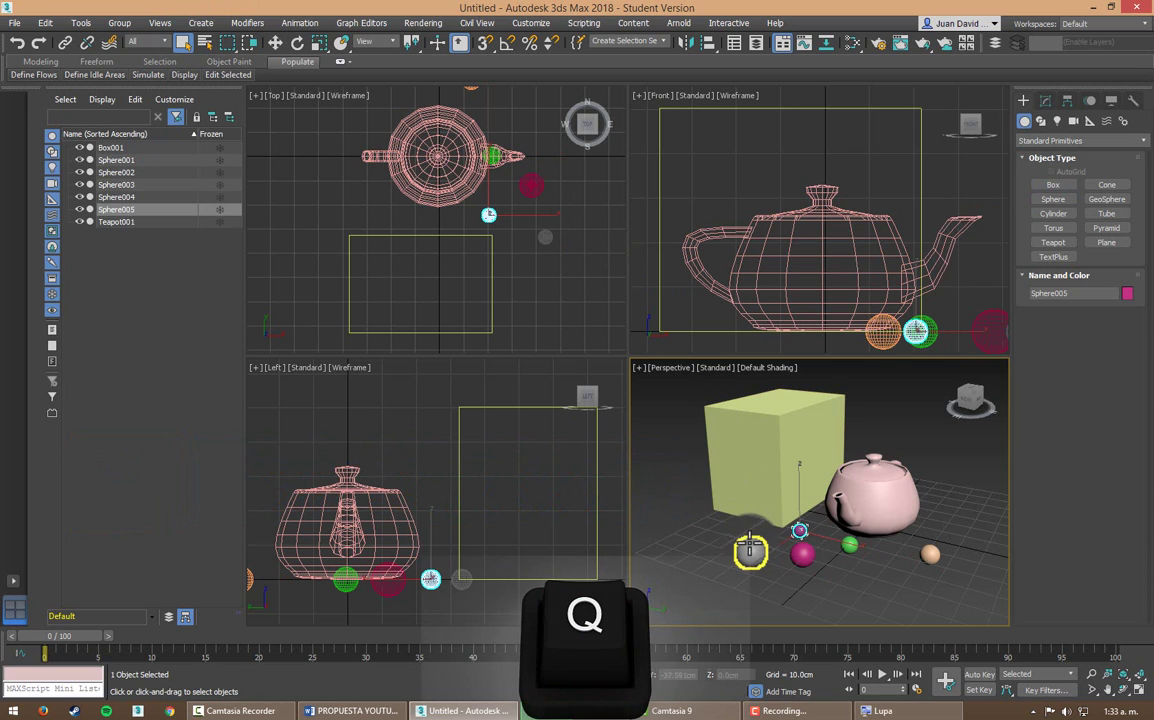
pyautogui.click(750, 547)
pyautogui.click(798, 530)
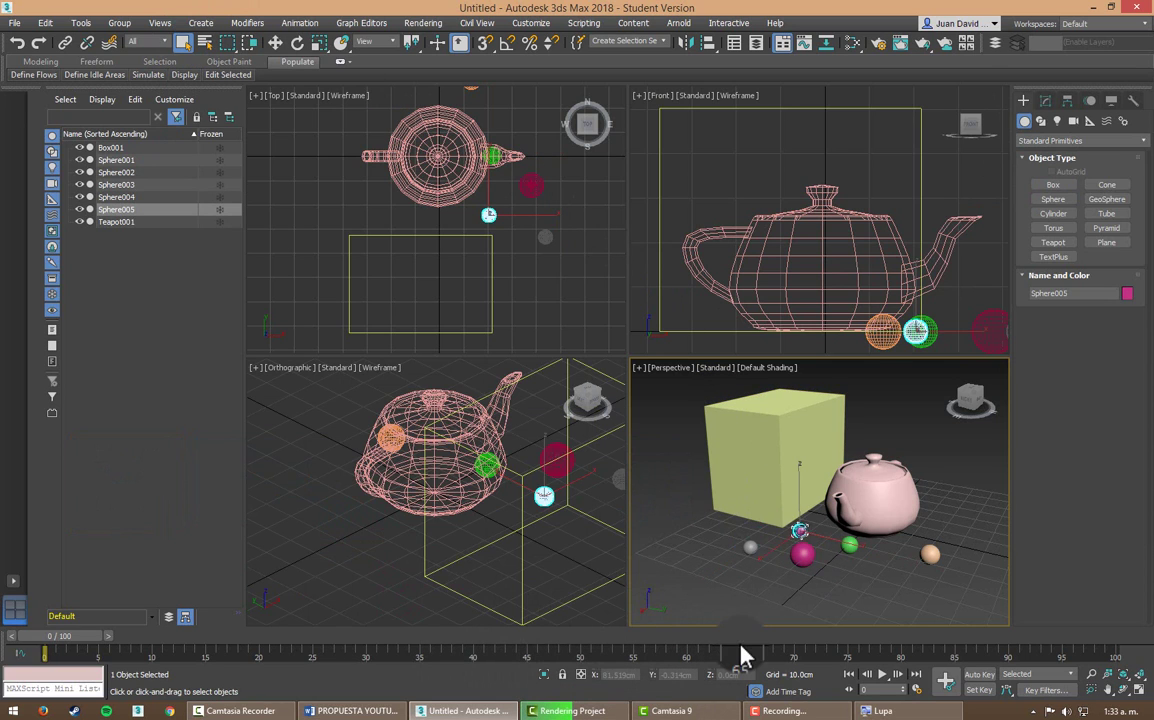
pyautogui.press('z')
pyautogui.press('z')
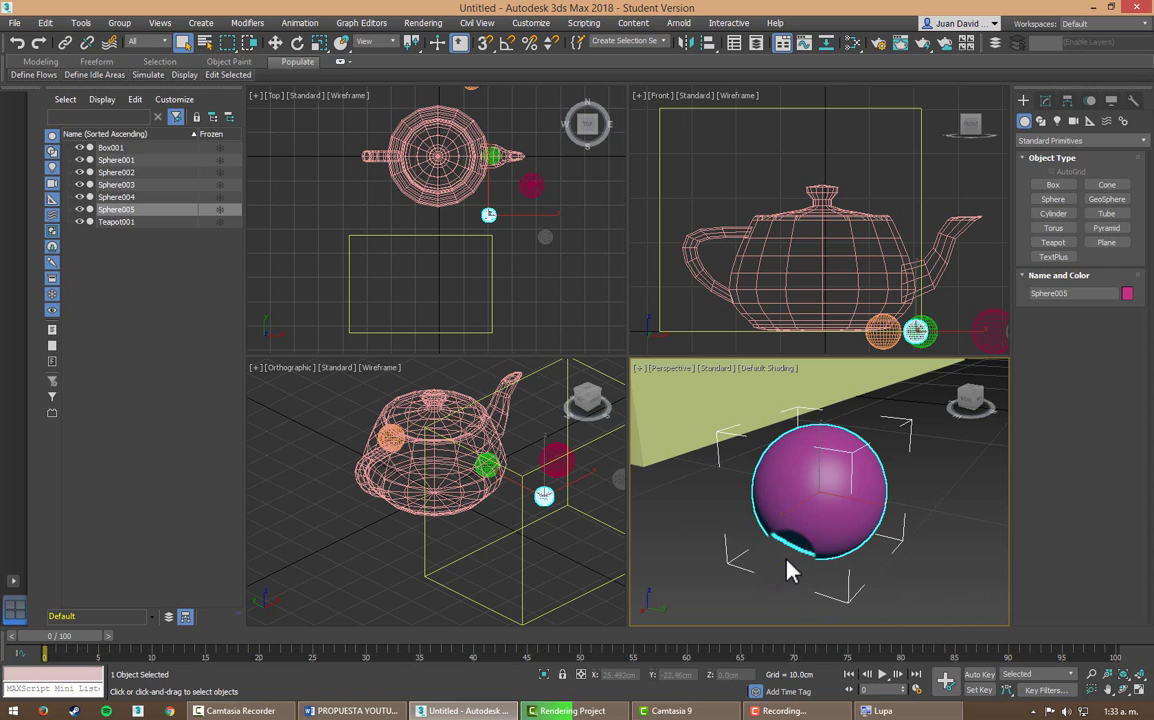
# Step: Zoom the Perspective view onto the green sphere, then deselect and frame all objects again
pyautogui.press('z')
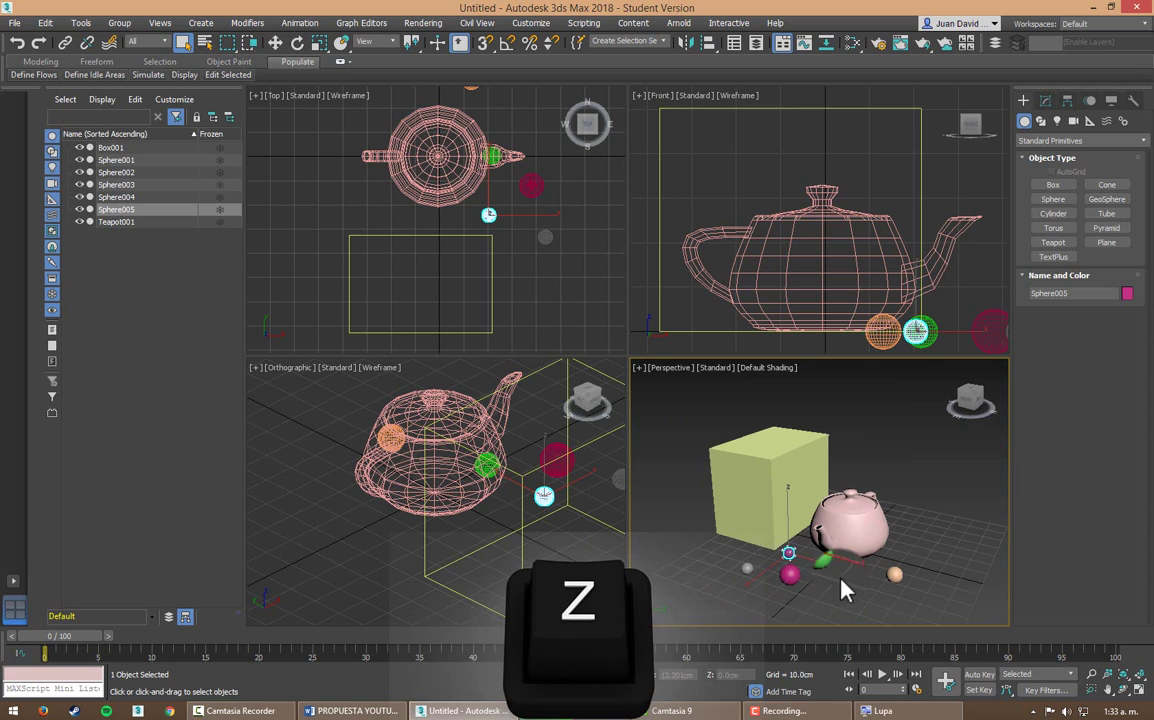
pyautogui.click(822, 562)
pyautogui.press('z')
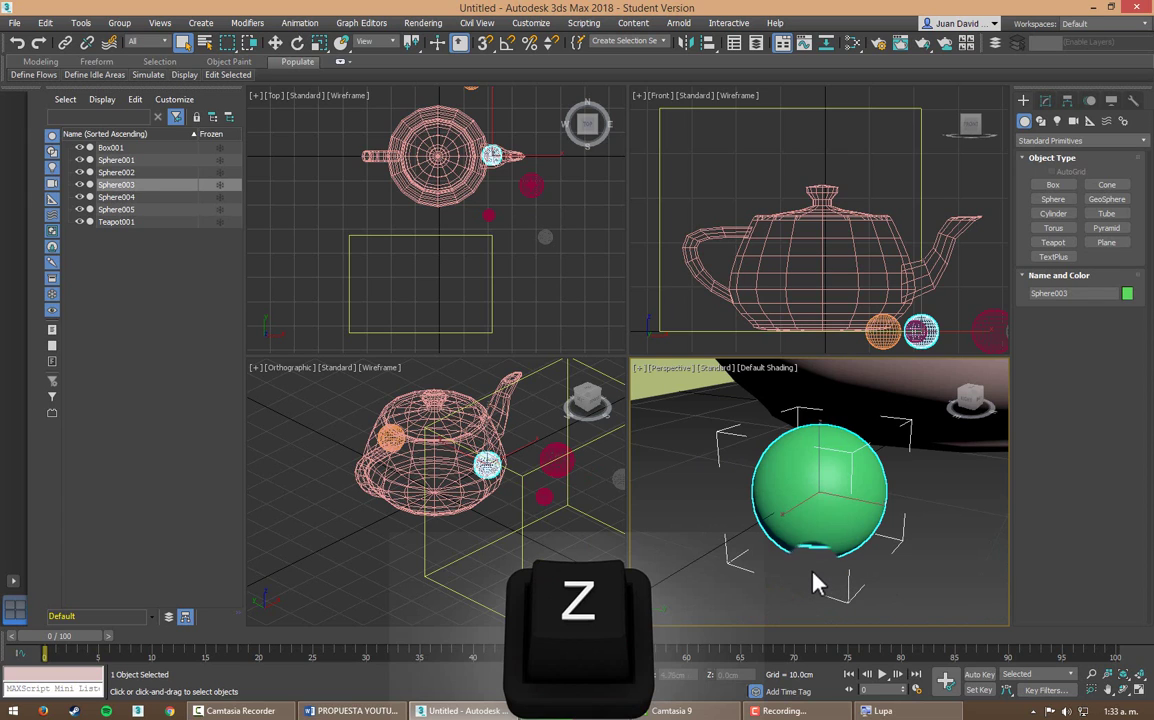
pyautogui.click(694, 490)
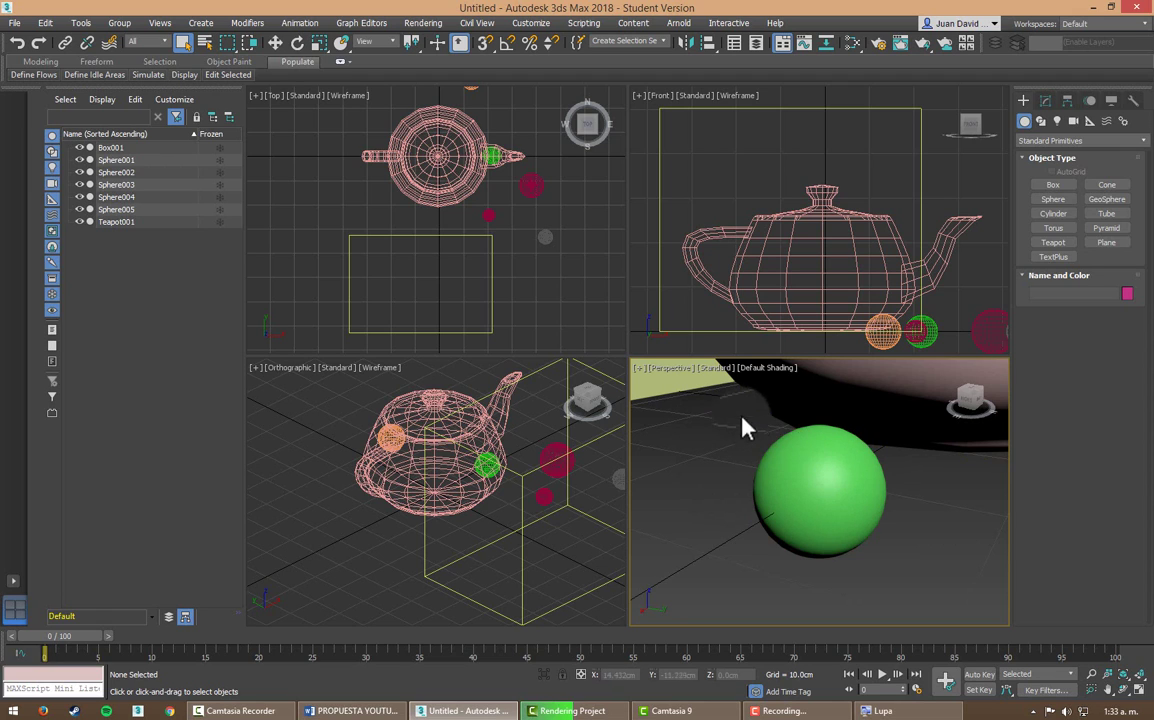
pyautogui.press('z')
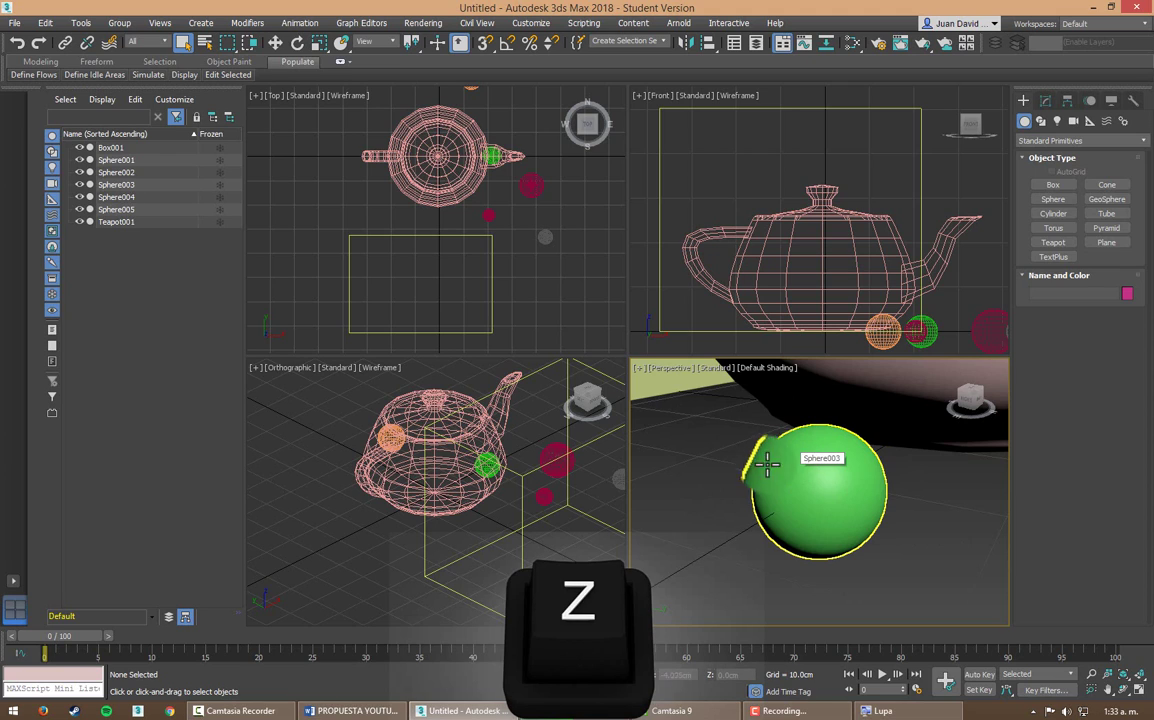
pyautogui.press('z')
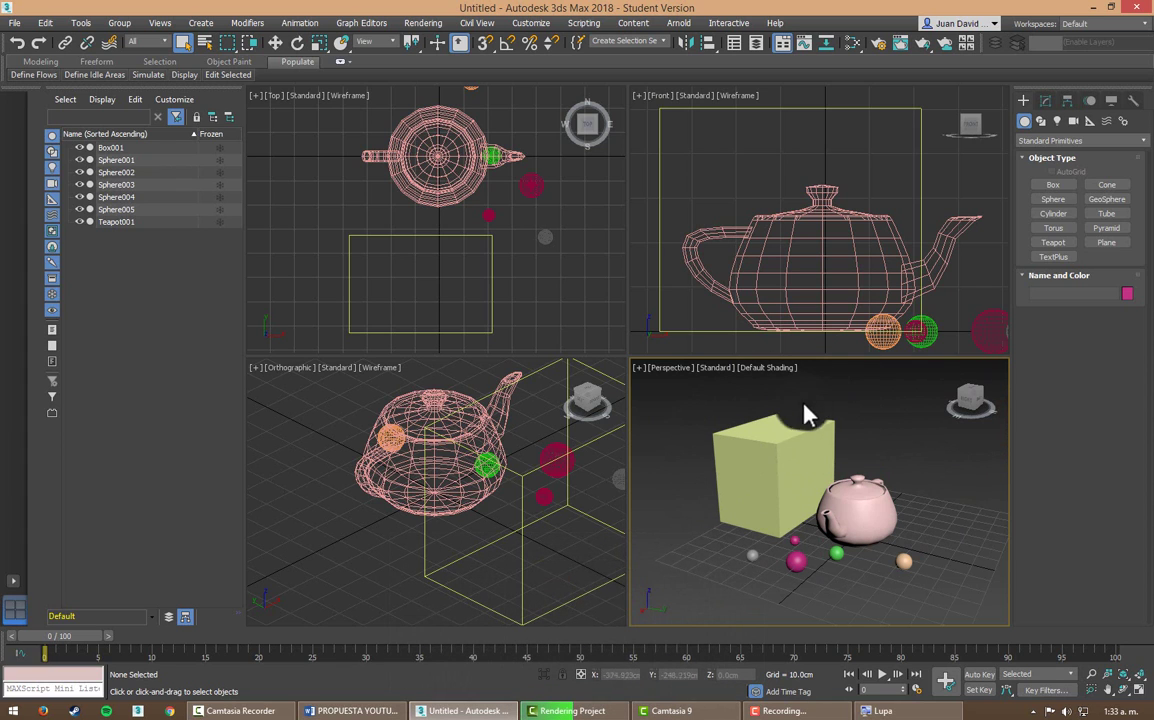
# Step: Zoom in on the teapot, then the green sphere, then clear the selection and frame everything
pyautogui.click(843, 540)
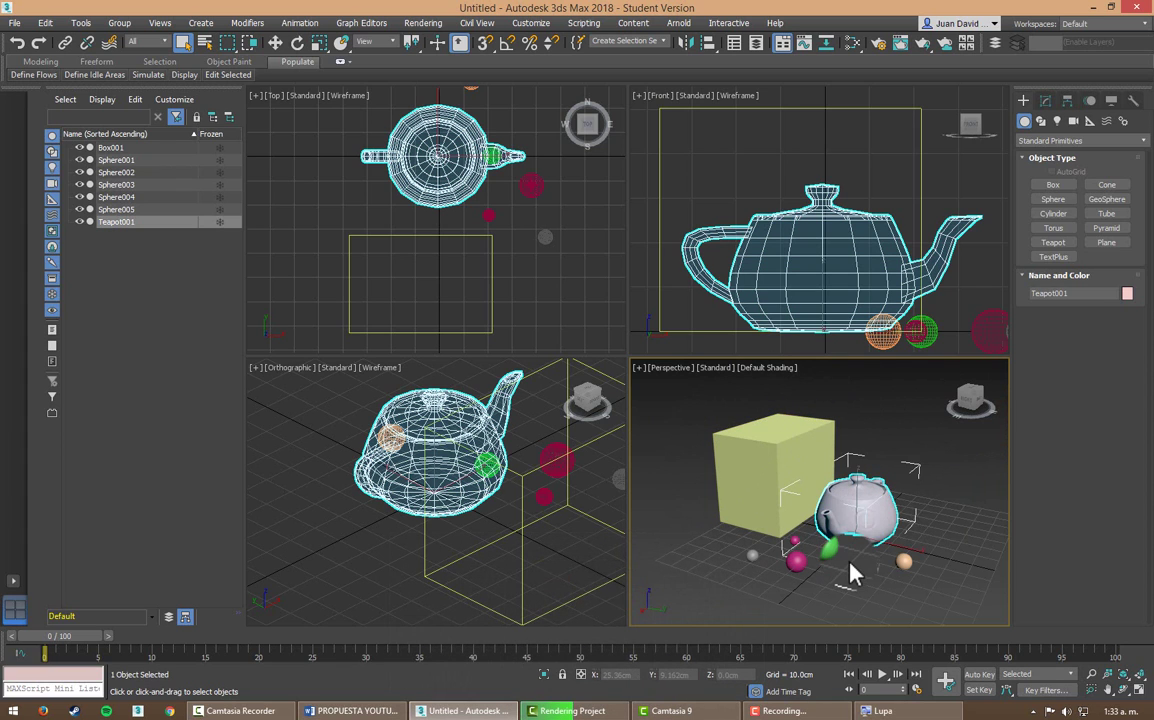
pyautogui.press('z')
pyautogui.click(788, 567)
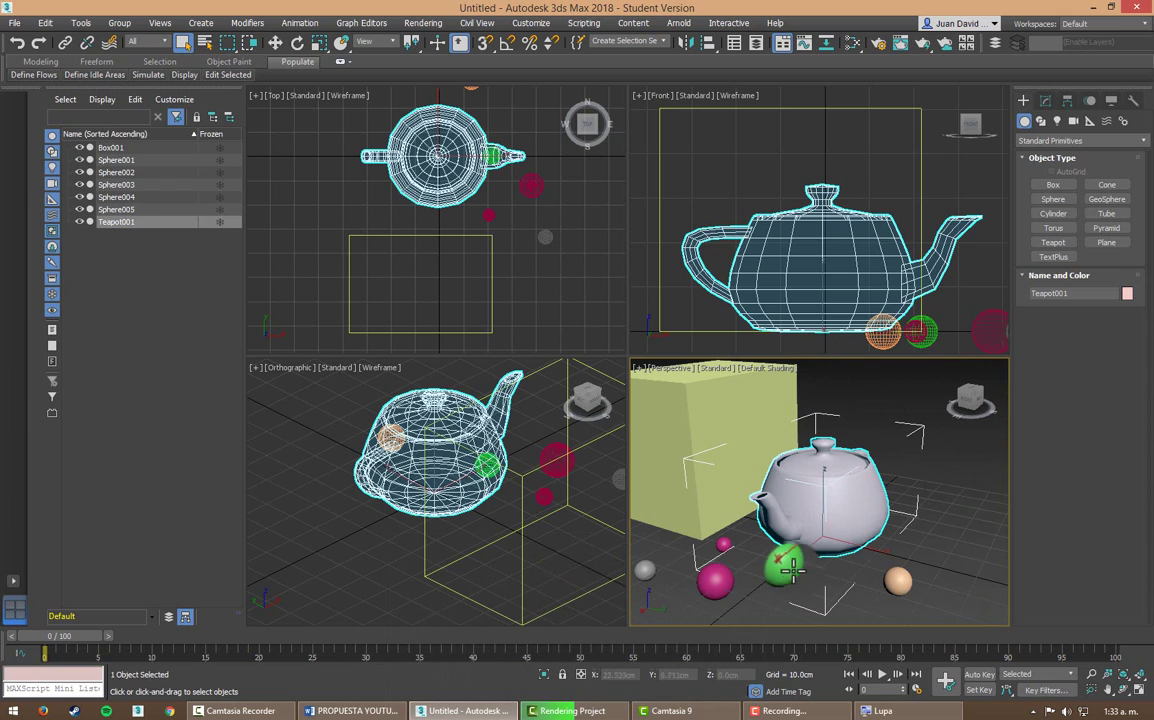
pyautogui.press('z')
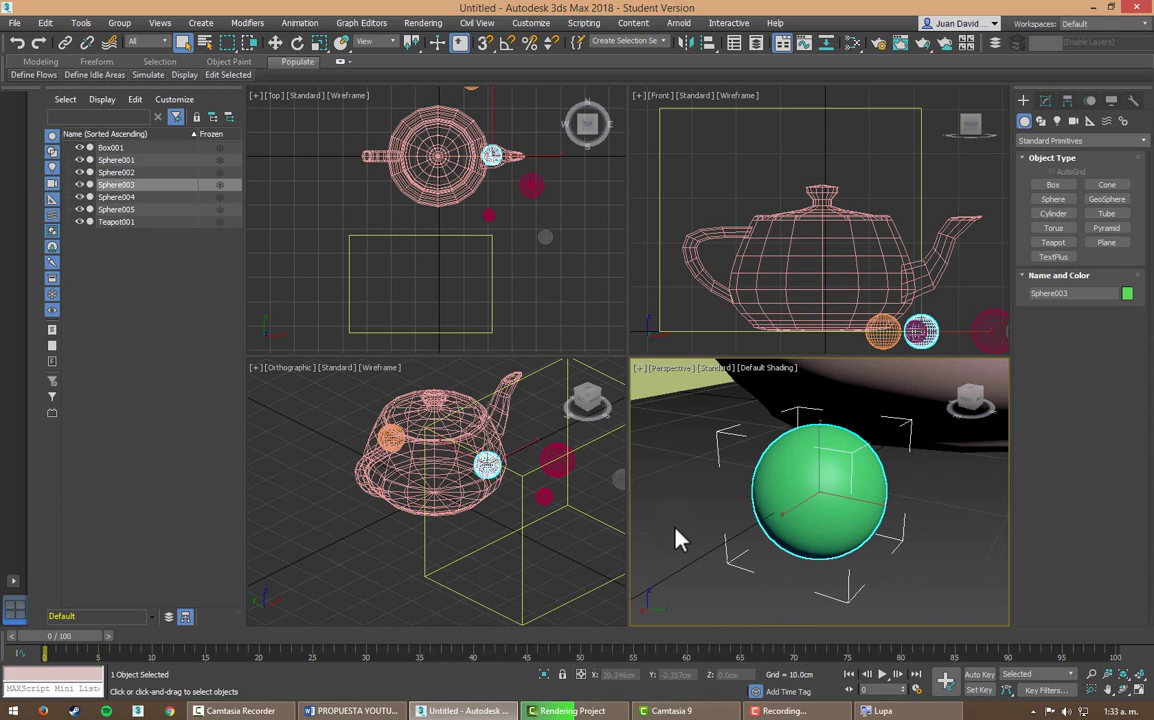
pyautogui.click(676, 538)
pyautogui.press('z')
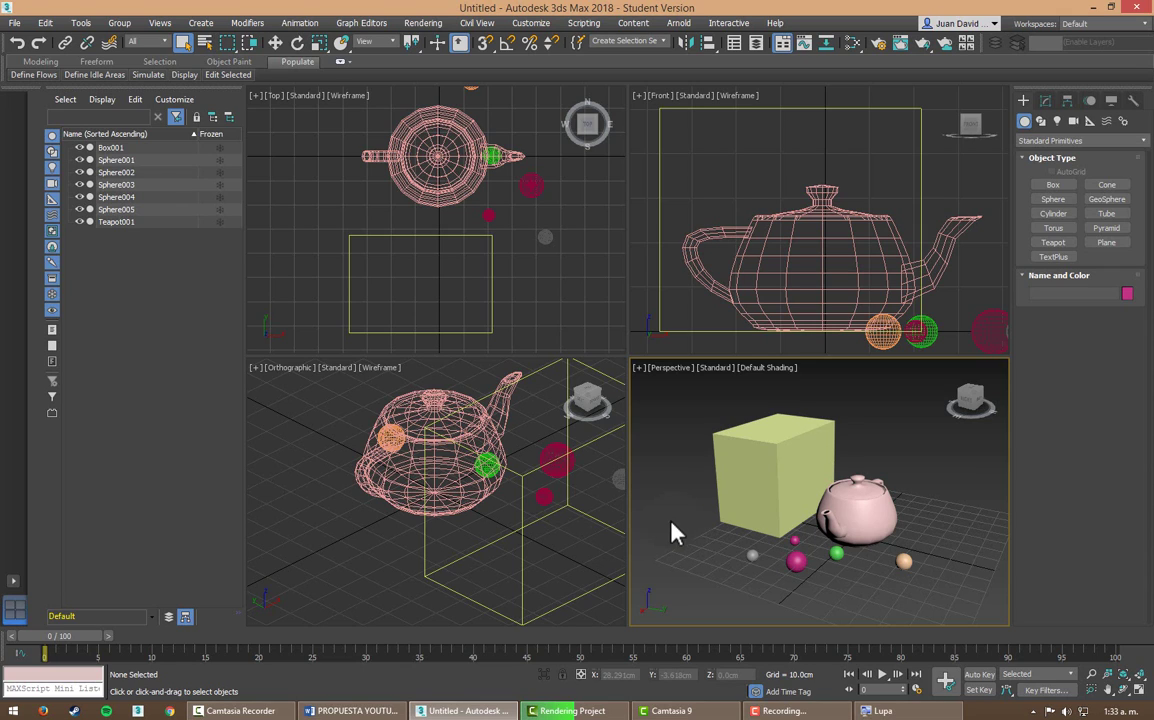
# Step: Switch the lower-left Orthographic view to Left and zoom it out, then pan the Perspective view slightly
pyautogui.click(385, 398)
pyautogui.press('l')
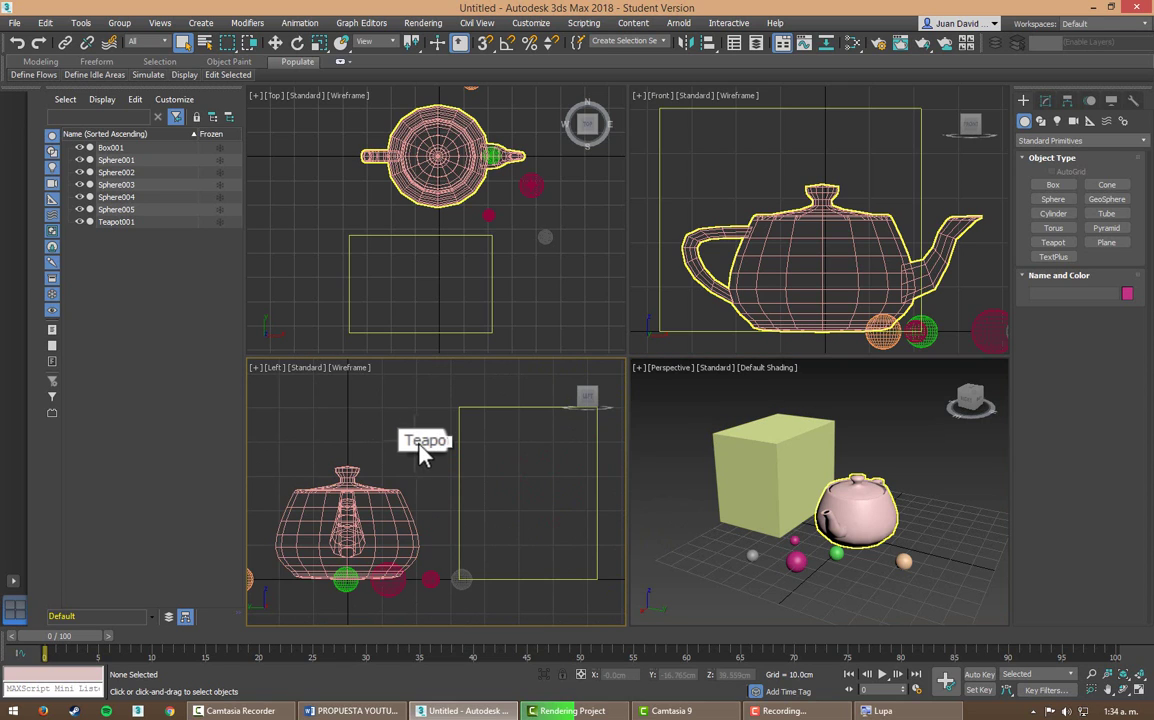
pyautogui.scroll(-2, 459, 440)
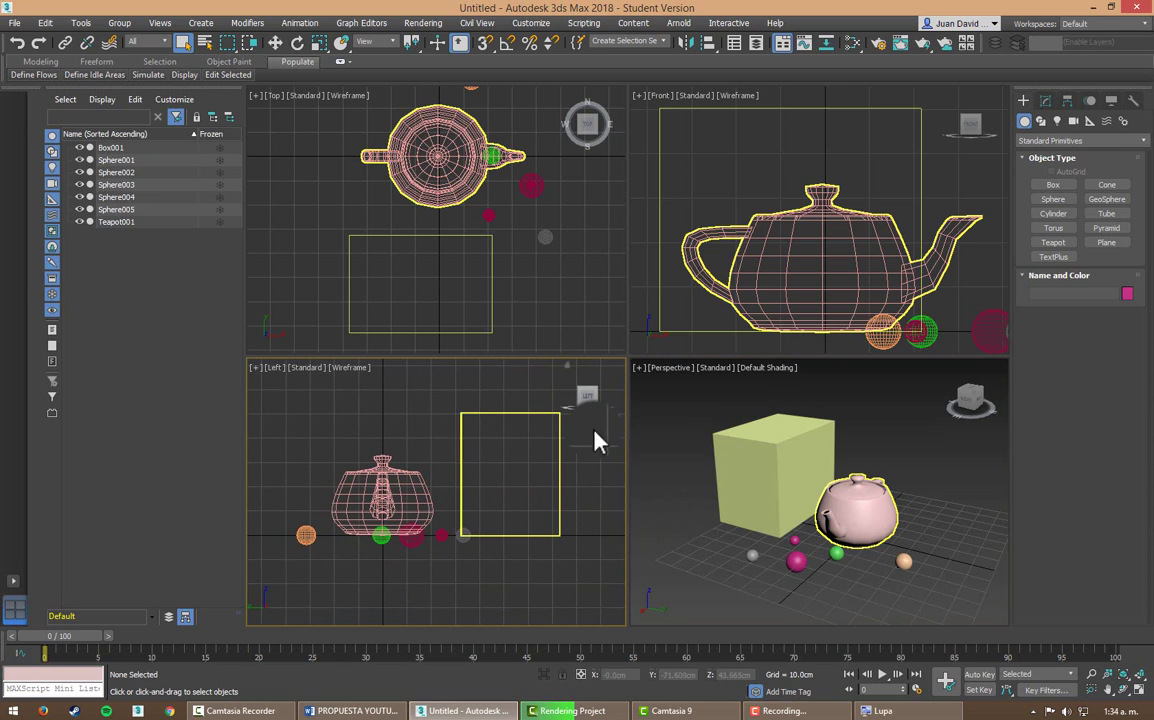
pyautogui.rightClick(757, 455)
pyautogui.moveTo(772, 457); pyautogui.dragTo(775, 452, button='middle')
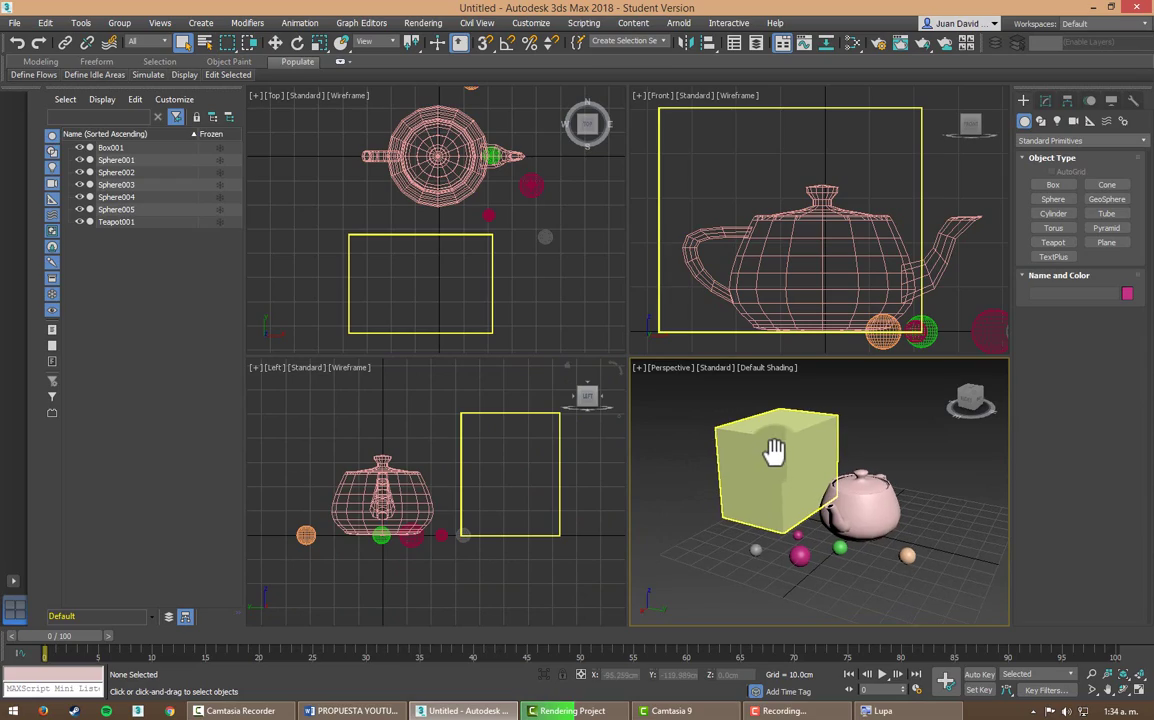